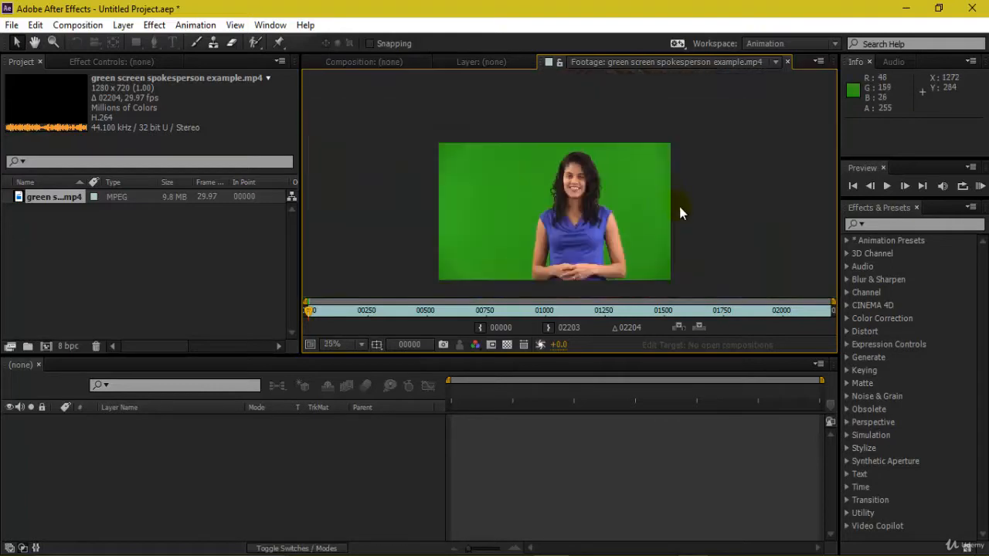
Step: Preview the green screen spokesperson footage at 50% zoom
{"action": "scroll", "coordinate": [680, 215], "scroll_direction": "up", "scroll_amount": 2}
{"action": "key", "text": "space"}
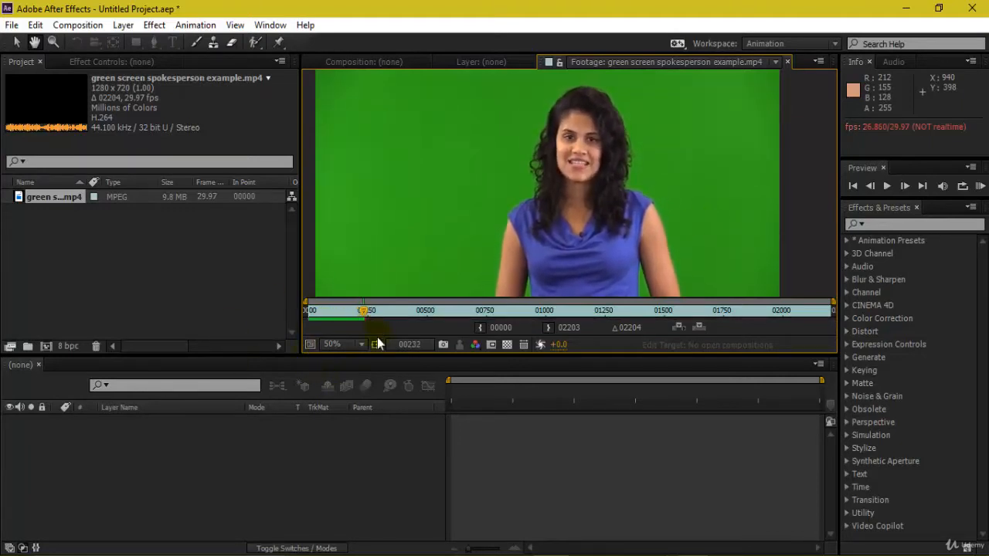
{"action": "key", "text": "v"}
{"action": "key", "text": "space"}
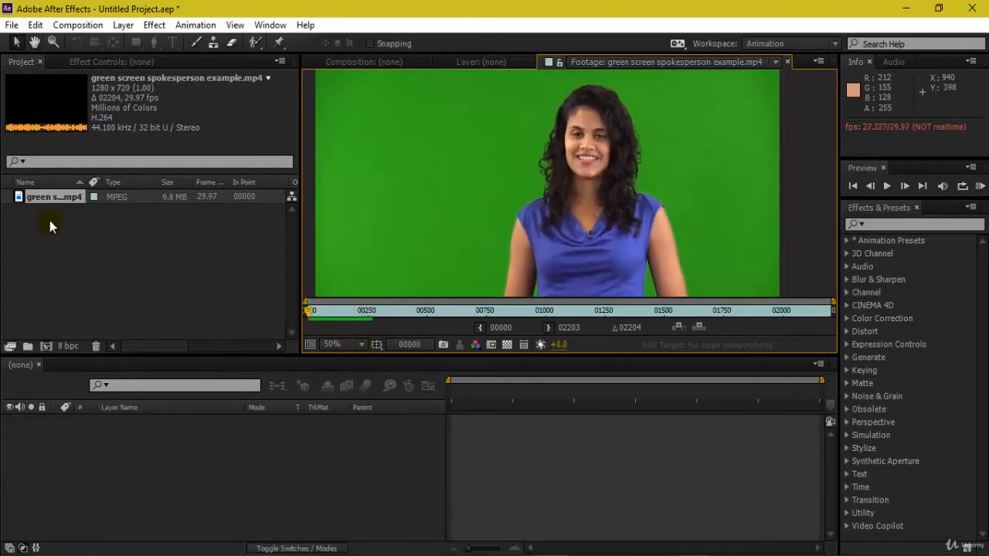
Step: Create a composition from the green screen spokesperson example.mp4 clip and preview it
{"action": "left_click_drag", "start_coordinate": [58, 194], "coordinate": [47, 342]}
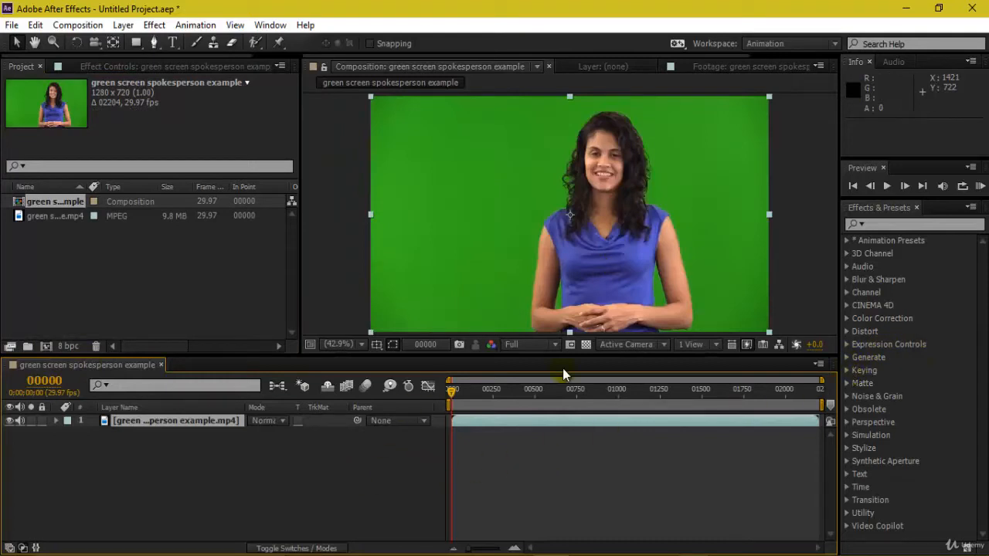
{"action": "key", "text": "space"}
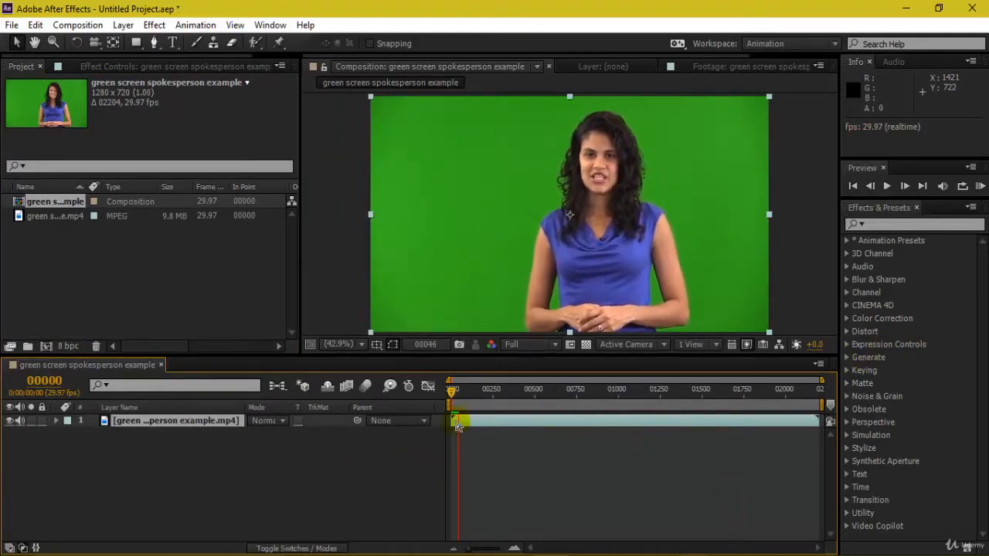
Step: End the work area just past frame 174 and trim the composition to that work area
{"action": "left_click_drag", "start_coordinate": [460, 391], "coordinate": [478, 399]}
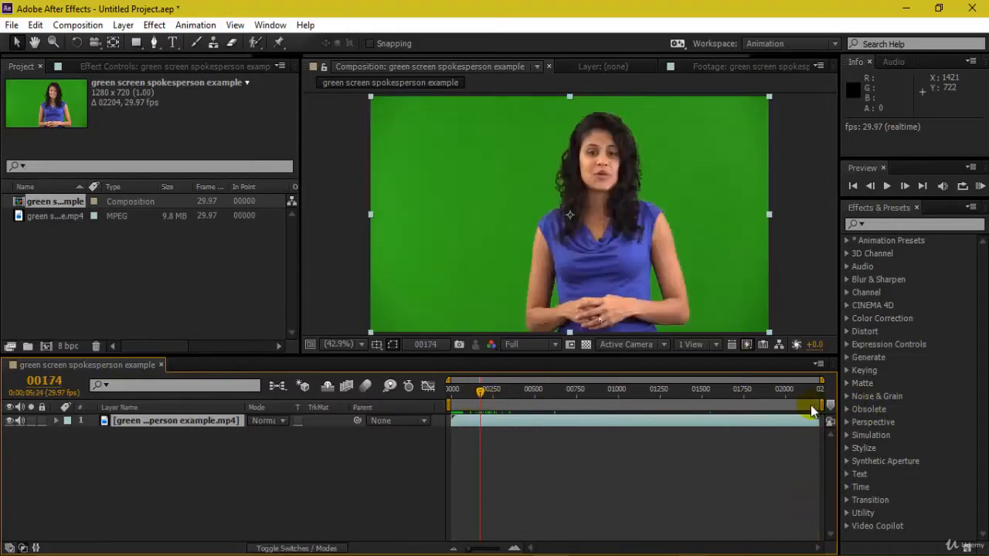
{"action": "left_click_drag", "start_coordinate": [822, 404], "coordinate": [482, 405]}
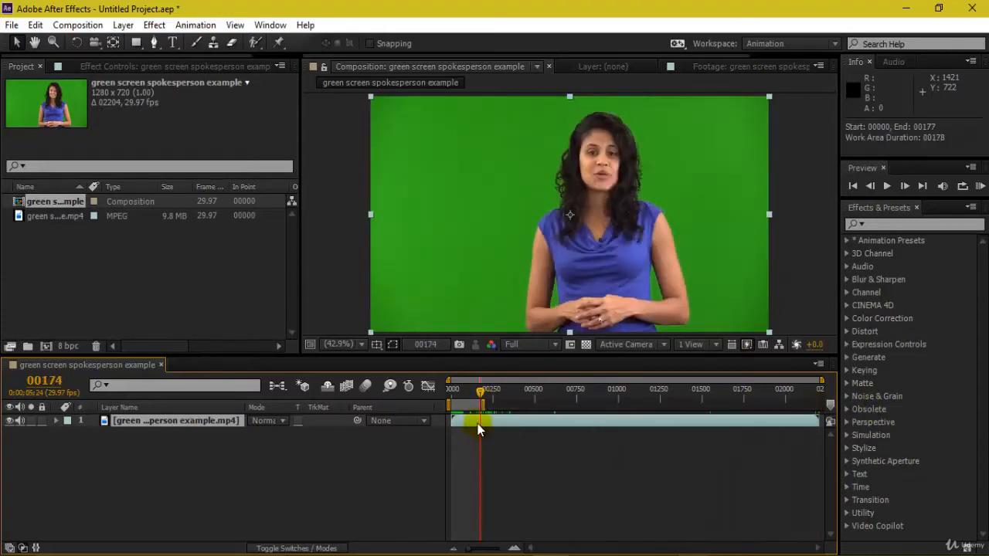
{"action": "right_click", "coordinate": [463, 404]}
{"action": "left_click", "coordinate": [510, 448]}
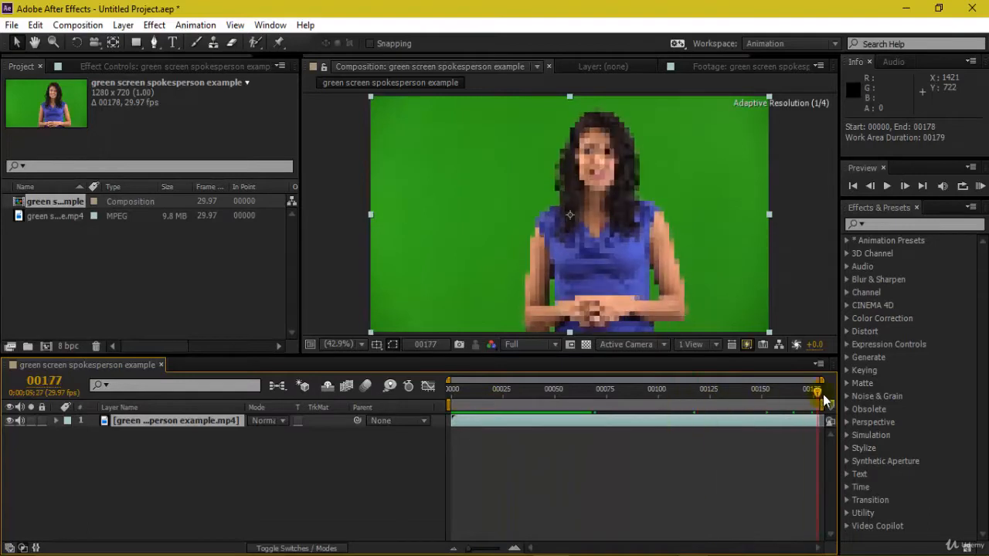
Step: Shift the clip about 21 frames earlier and extend its end to about frame 180 to fill the composition
{"action": "key", "text": "Home"}
{"action": "key", "text": "space"}
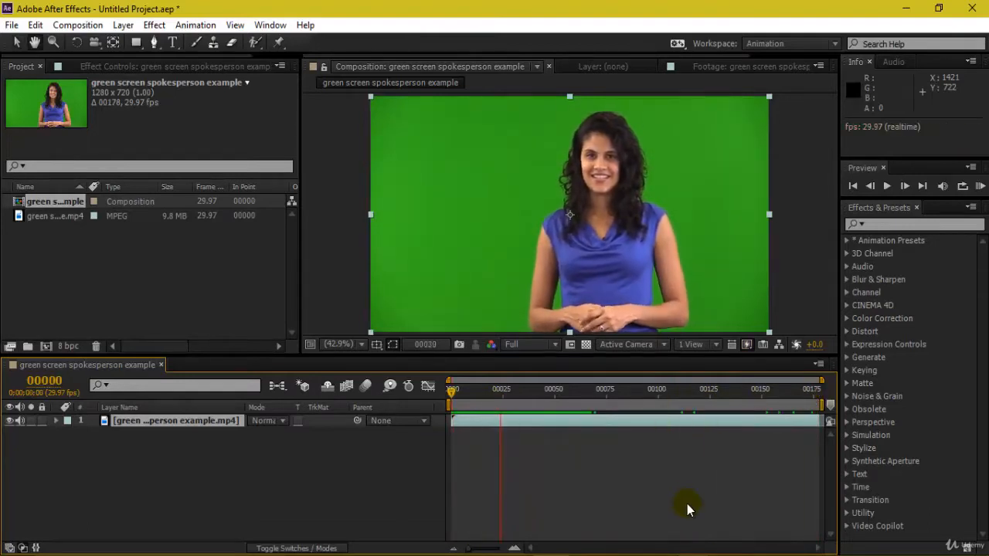
{"action": "left_click_drag", "start_coordinate": [670, 418], "coordinate": [640, 416]}
{"action": "left_click_drag", "start_coordinate": [791, 421], "coordinate": [821, 421]}
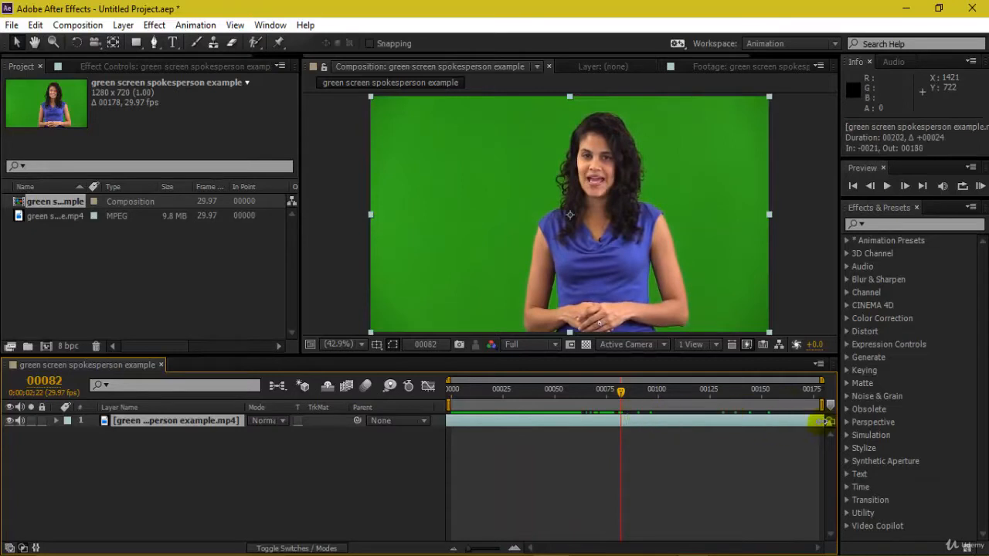
Step: Play the opening of the composition several times from the start, and stop at frame 59
{"action": "left_click_drag", "start_coordinate": [471, 392], "coordinate": [435, 391]}
{"action": "key", "text": "space"}
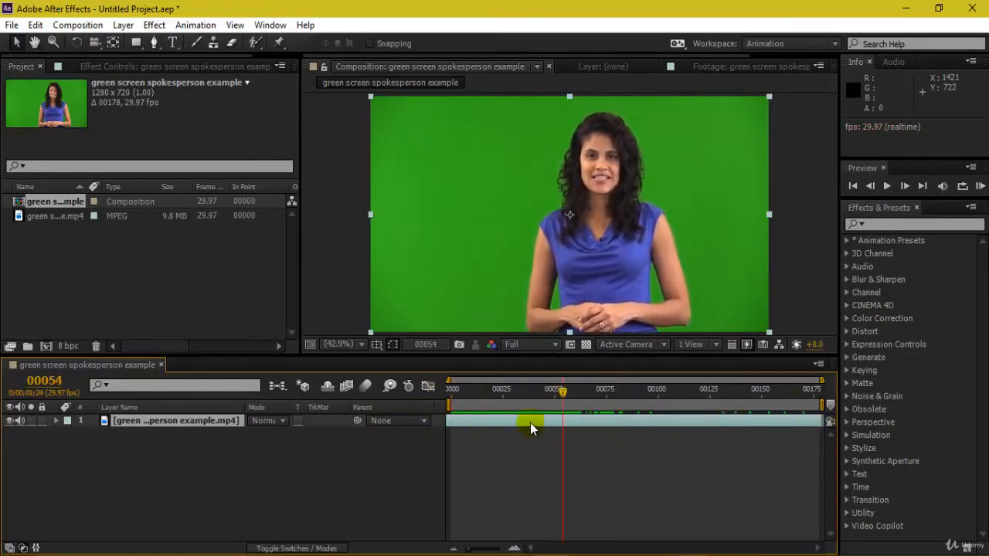
{"action": "left_click_drag", "start_coordinate": [473, 404], "coordinate": [386, 404]}
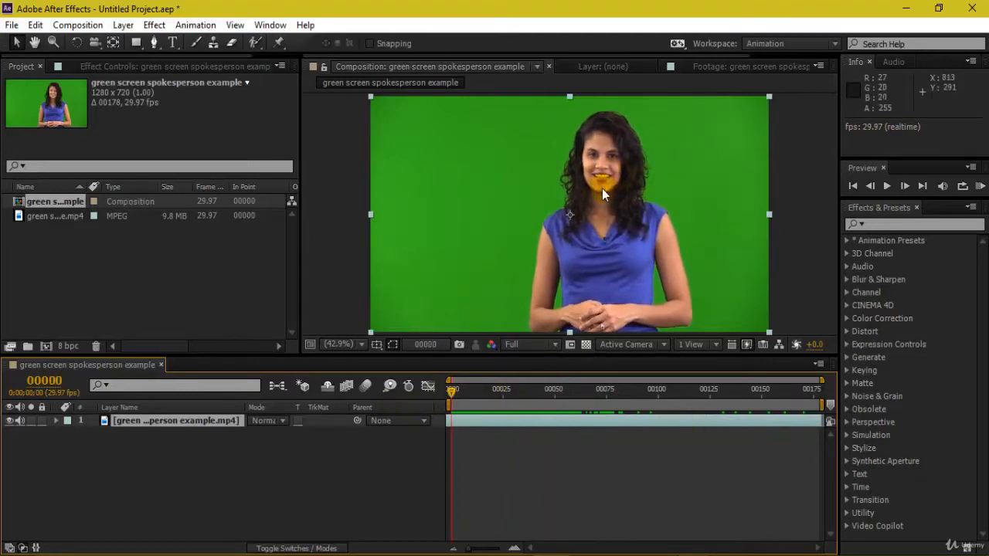
{"action": "key", "text": "space"}
{"action": "key", "text": "space"}
{"action": "left_click_drag", "start_coordinate": [501, 398], "coordinate": [385, 408]}
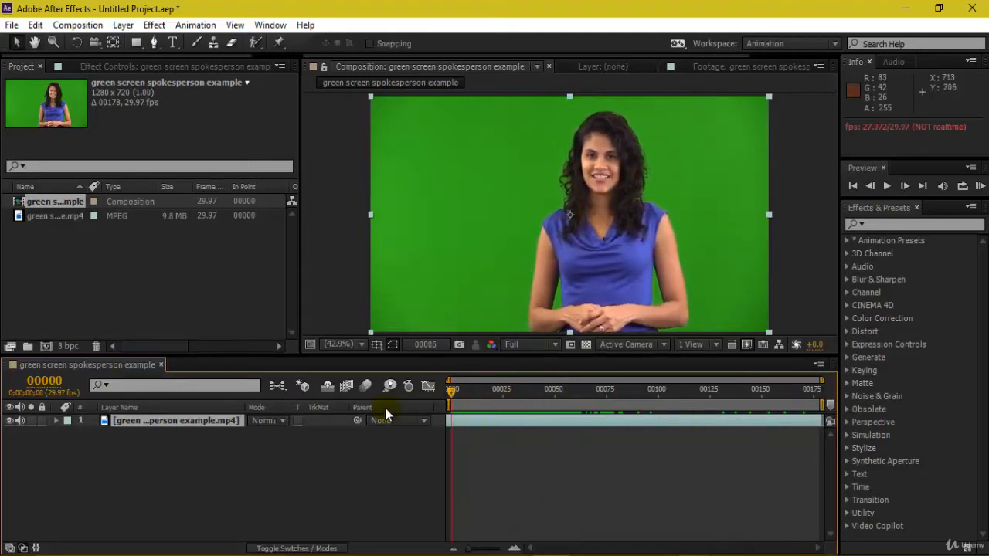
{"action": "key", "text": "space"}
{"action": "key", "text": "space"}
{"action": "left_click_drag", "start_coordinate": [497, 390], "coordinate": [421, 410]}
{"action": "key", "text": "space"}
{"action": "key", "text": "space"}
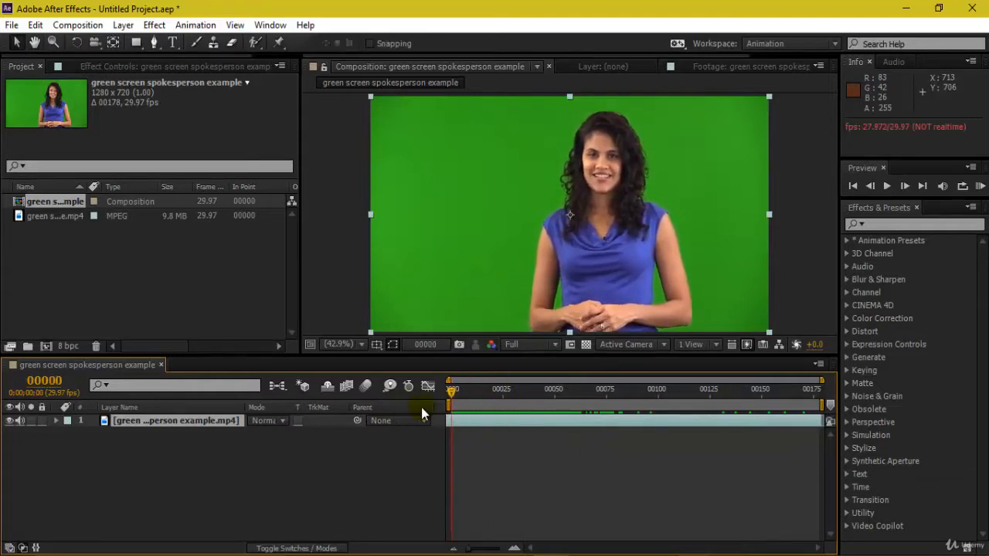
{"action": "key", "text": "space"}
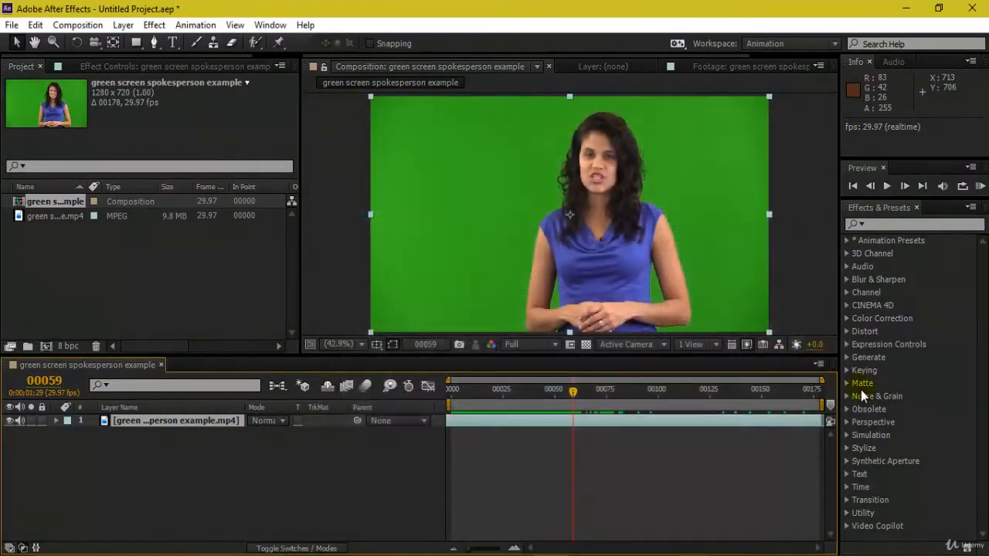
Step: Apply the Keylight (1.2) effect to the clip and sample the green background as its Screen Colour
{"action": "left_click", "coordinate": [846, 371]}
{"action": "left_click_drag", "start_coordinate": [905, 473], "coordinate": [190, 421]}
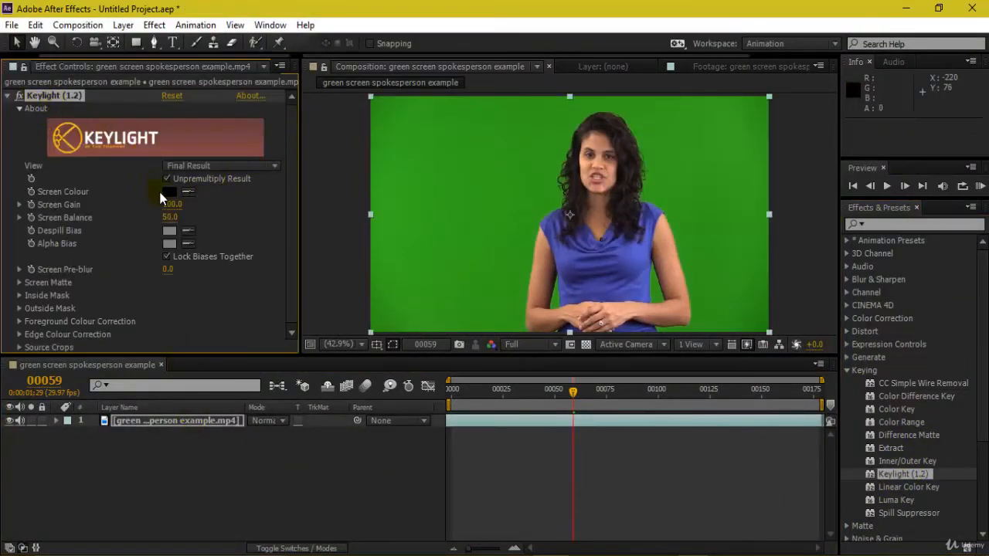
{"action": "left_click", "coordinate": [187, 192]}
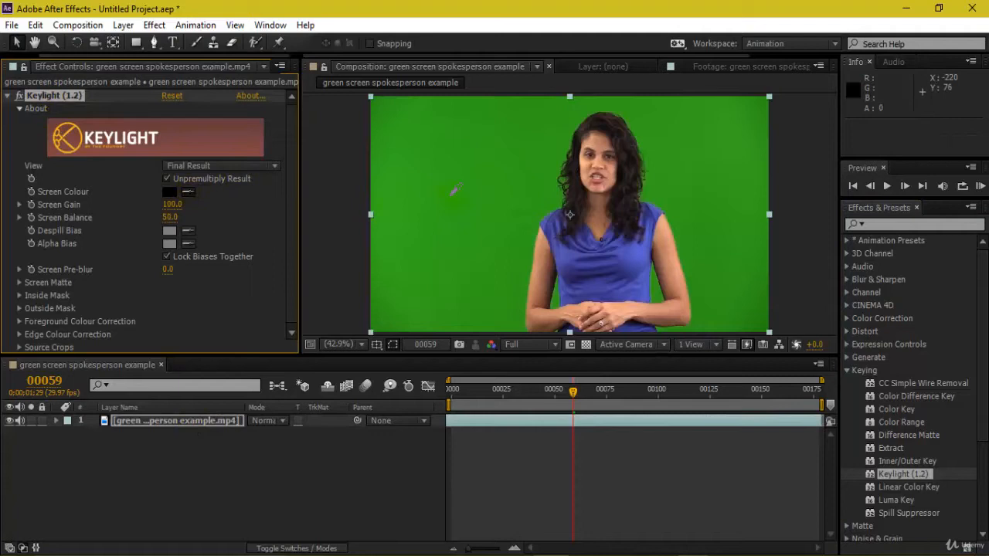
{"action": "left_click", "coordinate": [449, 132]}
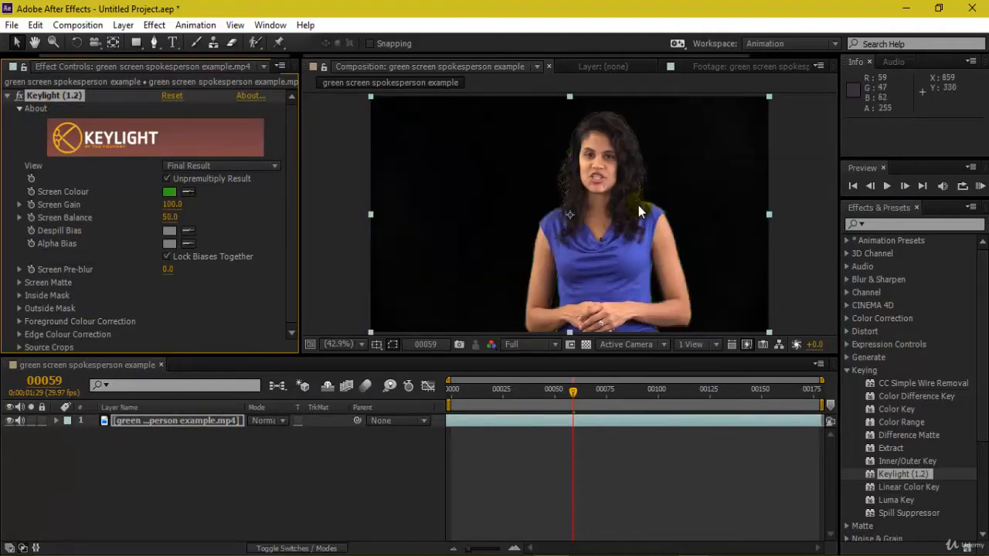
Step: Examine the hair edges up close and inspect the key's matte in the Alpha channel view
{"action": "scroll", "coordinate": [670, 163], "scroll_direction": "up", "scroll_amount": 4}
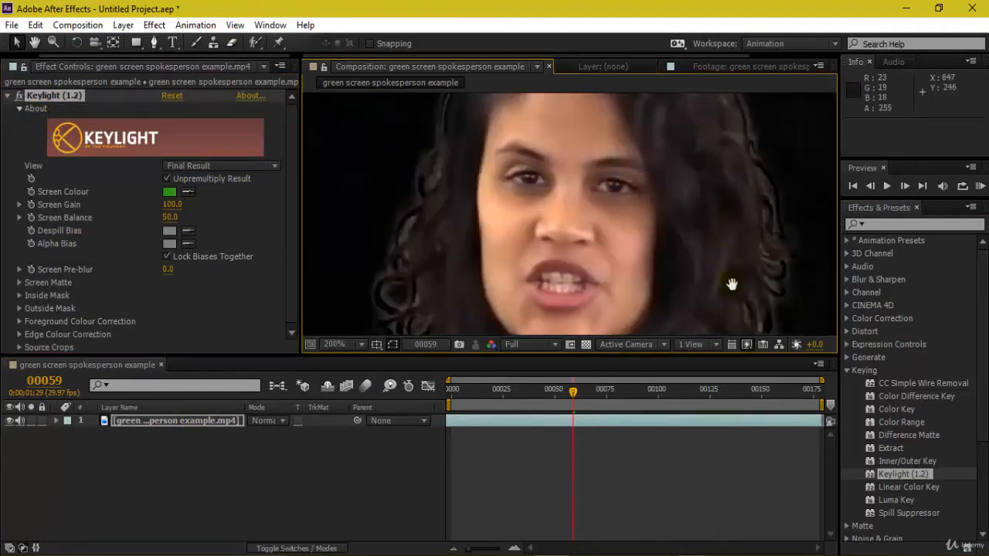
{"action": "left_click", "coordinate": [491, 344]}
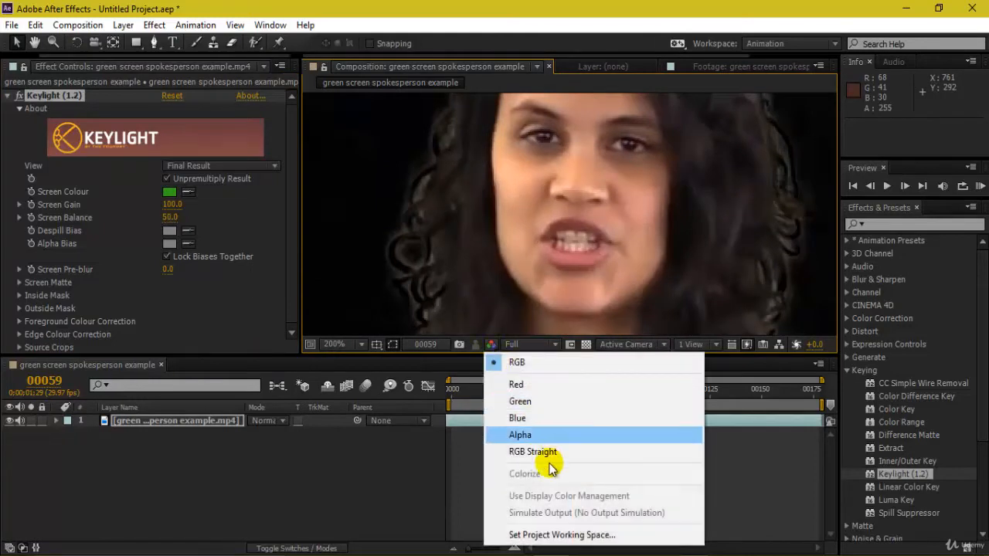
{"action": "left_click", "coordinate": [540, 434]}
{"action": "scroll", "coordinate": [705, 194], "scroll_direction": "down", "scroll_amount": 4}
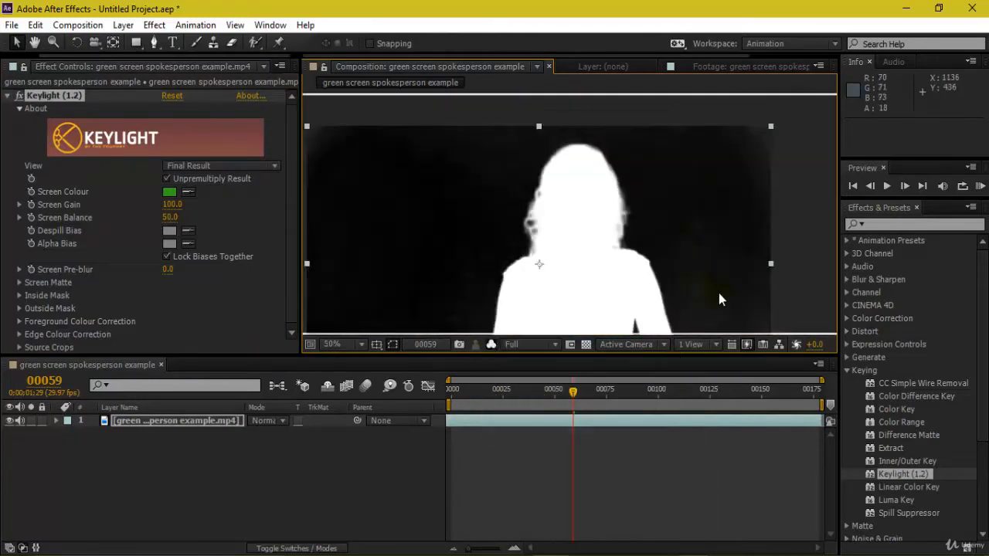
{"action": "mouse_move", "coordinate": [718, 313]}
{"action": "left_mouse_down"}
{"action": "mouse_move", "coordinate": [719, 212]}
{"action": "mouse_move", "coordinate": [730, 320]}
{"action": "left_mouse_up"}
{"action": "left_click_drag", "start_coordinate": [732, 131], "coordinate": [701, 252]}
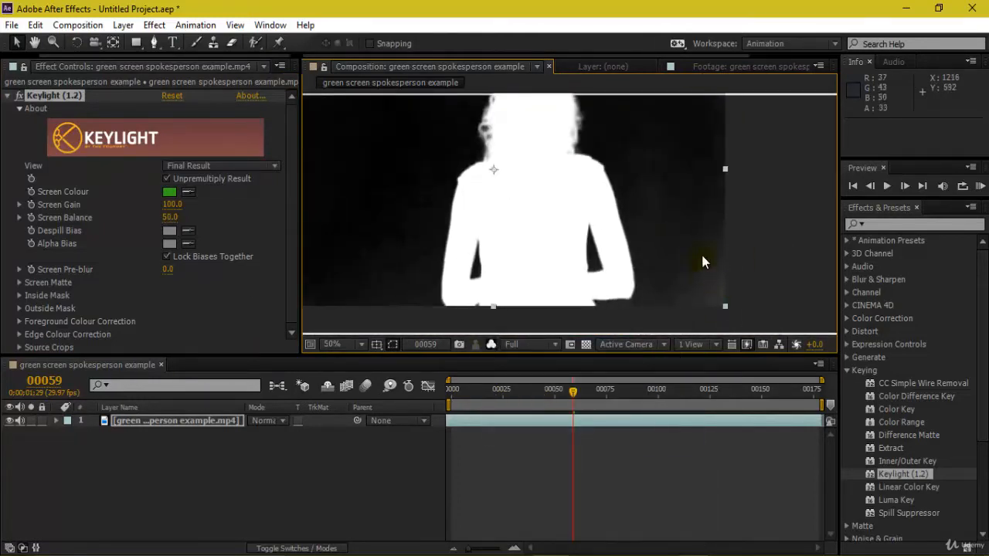
Step: Remove the Keylight effect from the clip and return the viewer to the RGB channels
{"action": "left_click", "coordinate": [66, 97]}
{"action": "key", "text": "Delete"}
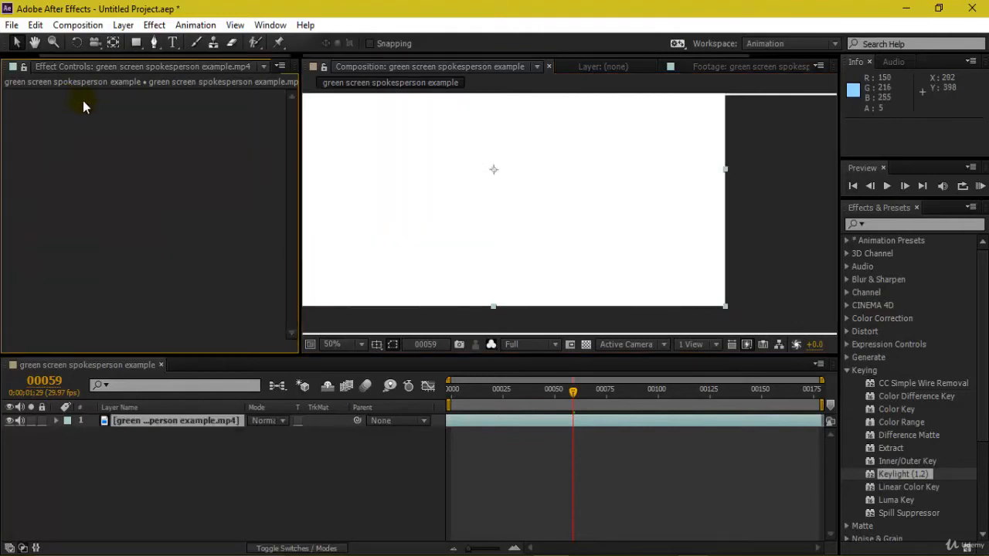
{"action": "left_click", "coordinate": [490, 345]}
{"action": "left_click", "coordinate": [527, 363]}
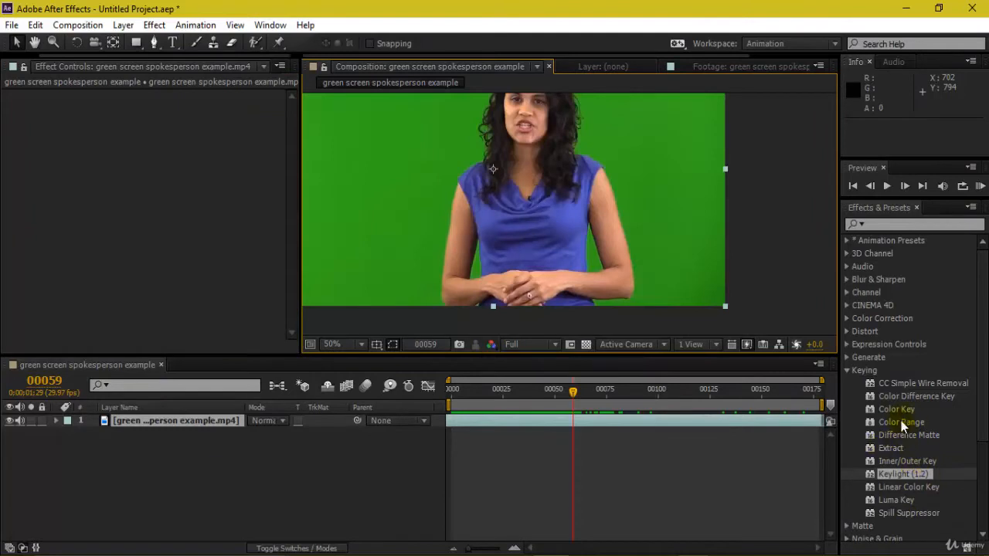
Step: Apply Color Key to the clip, keying the green background with Color Tolerance 54 and Edge Feather 4.5
{"action": "left_click_drag", "start_coordinate": [900, 410], "coordinate": [139, 422]}
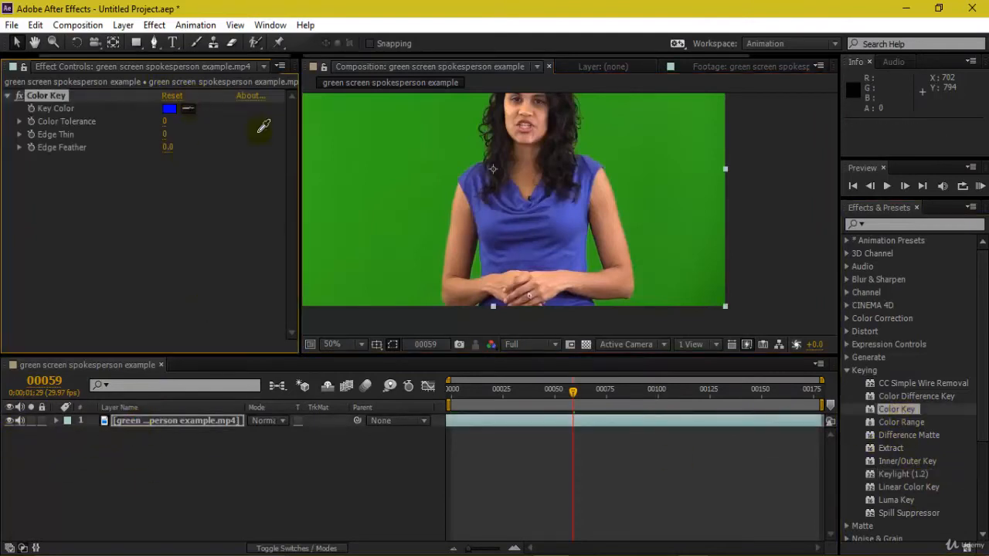
{"action": "left_click", "coordinate": [385, 184]}
{"action": "left_click_drag", "start_coordinate": [175, 120], "coordinate": [193, 119]}
{"action": "left_click_drag", "start_coordinate": [555, 156], "coordinate": [622, 186]}
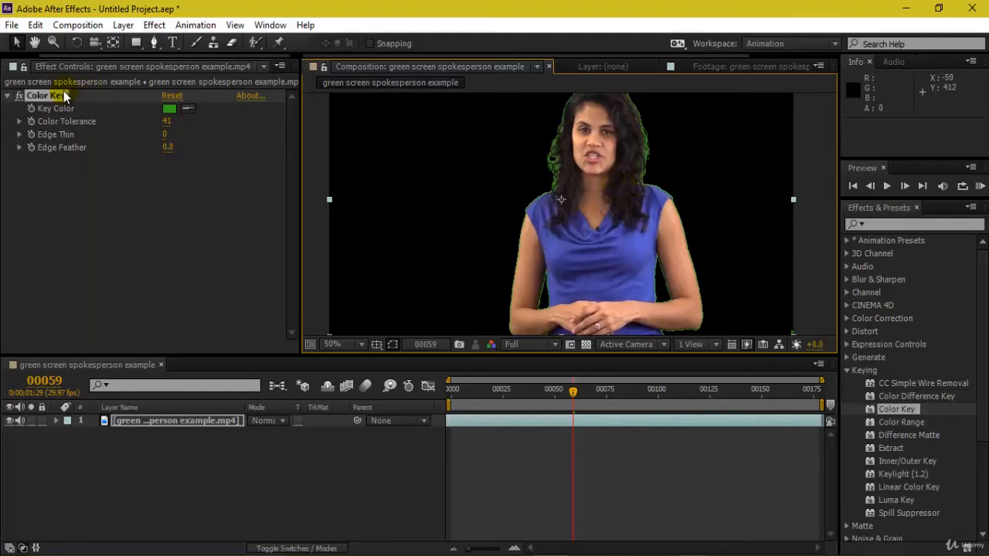
{"action": "mouse_move", "coordinate": [177, 120]}
{"action": "left_mouse_down"}
{"action": "mouse_move", "coordinate": [199, 117]}
{"action": "mouse_move", "coordinate": [177, 127]}
{"action": "left_mouse_up"}
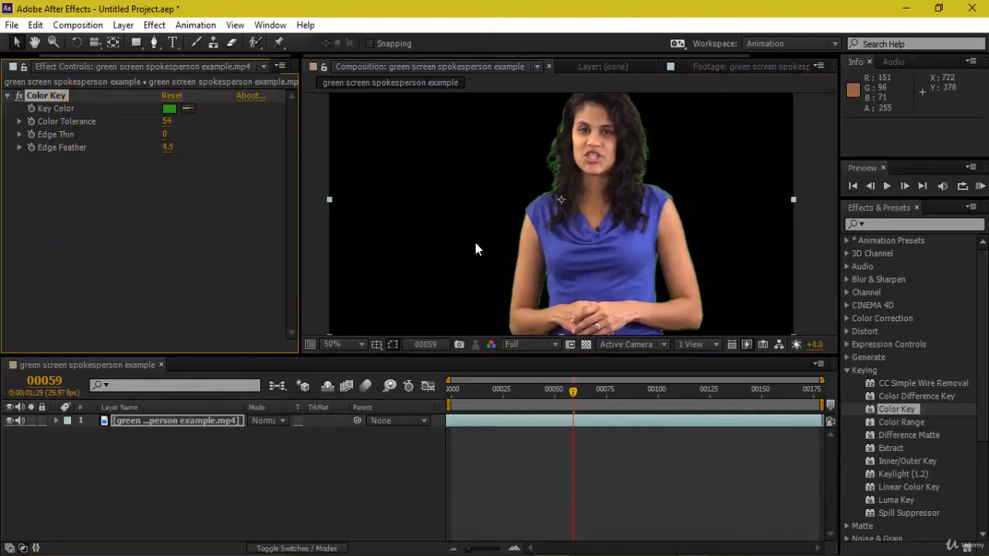
Step: Inspect the keyed edges around the hair and arms, and delete the Color Key effect
{"action": "scroll", "coordinate": [667, 188], "scroll_direction": "up", "scroll_amount": 2}
{"action": "left_click_drag", "start_coordinate": [667, 188], "coordinate": [573, 287]}
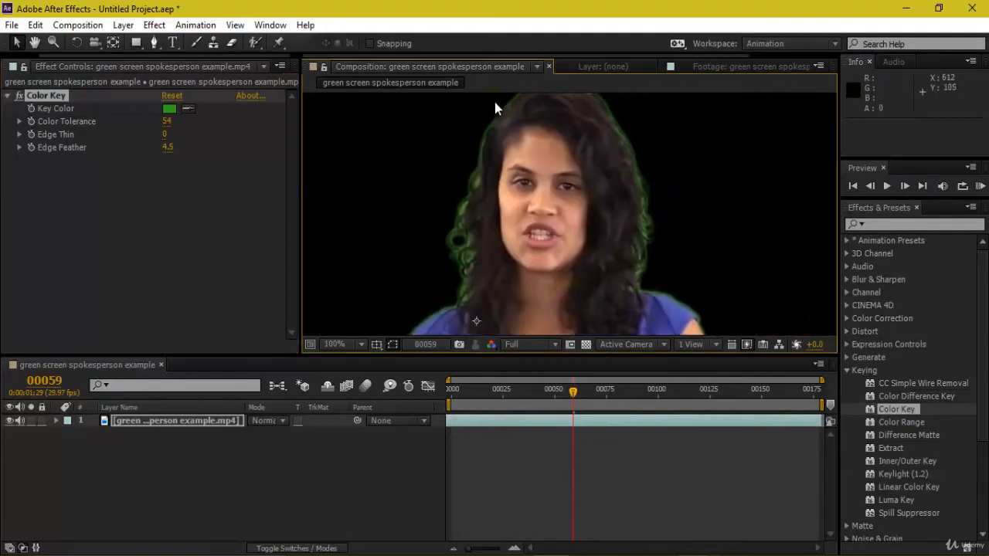
{"action": "left_click_drag", "start_coordinate": [666, 300], "coordinate": [519, 130]}
{"action": "left_click_drag", "start_coordinate": [593, 242], "coordinate": [591, 209]}
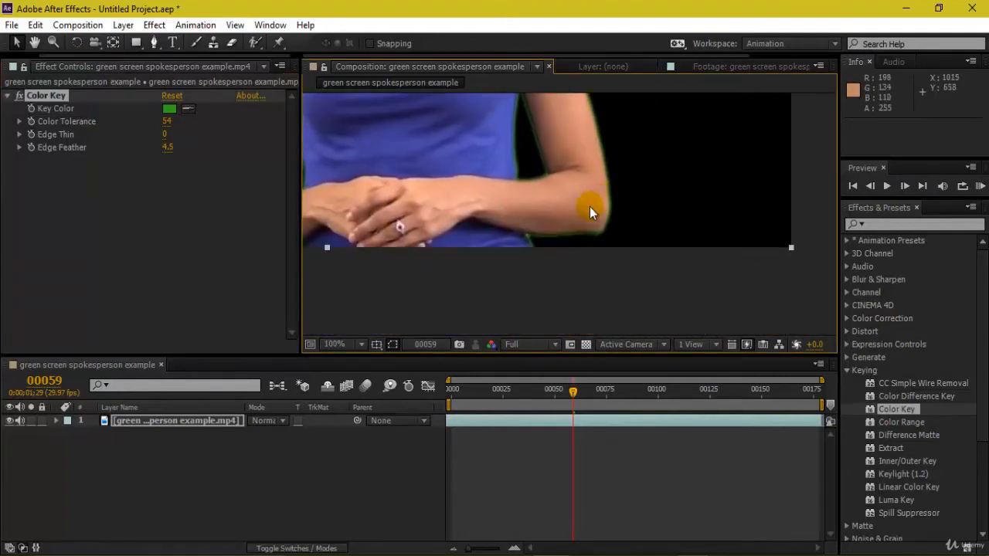
{"action": "left_click", "coordinate": [52, 94]}
{"action": "key", "text": "Delete"}
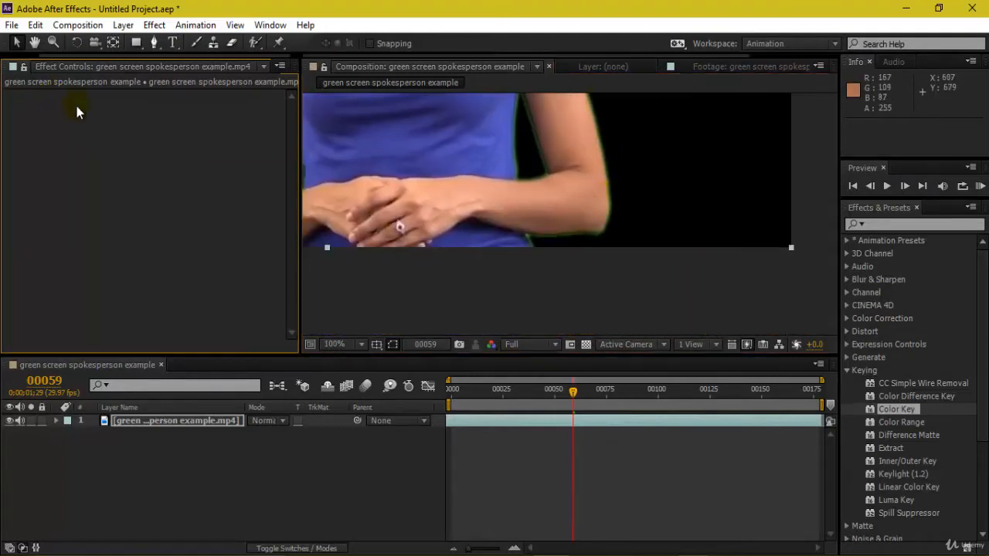
Step: Reapply Keylight (1.2) to the clip and pick the green background as the Screen Colour
{"action": "left_click", "coordinate": [906, 475]}
{"action": "left_click_drag", "start_coordinate": [905, 475], "coordinate": [198, 218]}
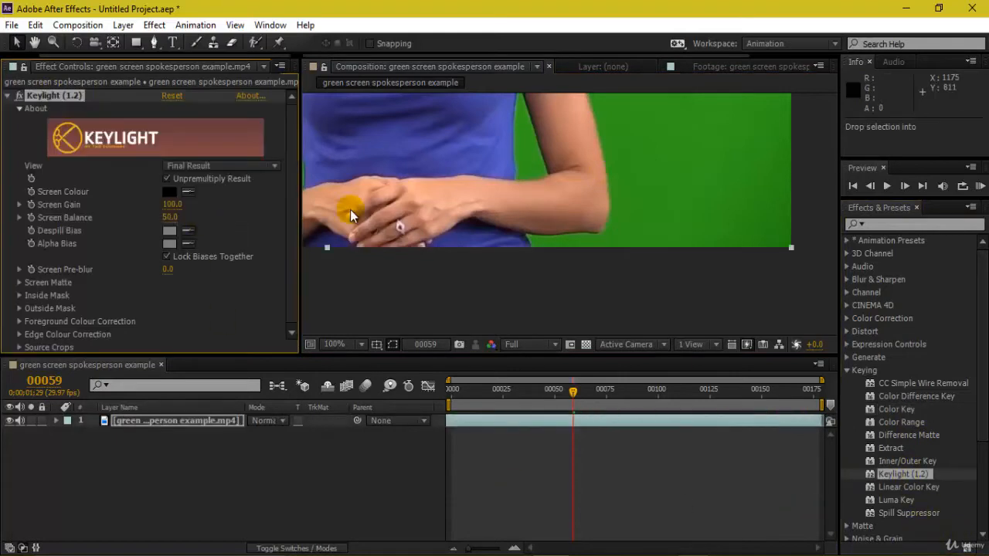
{"action": "left_click", "coordinate": [298, 193]}
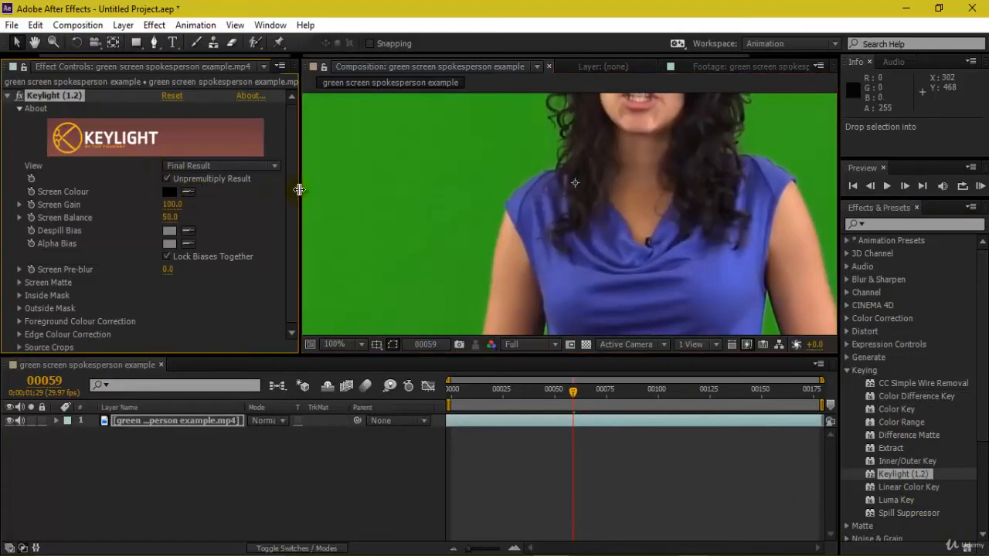
{"action": "left_click", "coordinate": [196, 193]}
{"action": "left_click", "coordinate": [345, 163]}
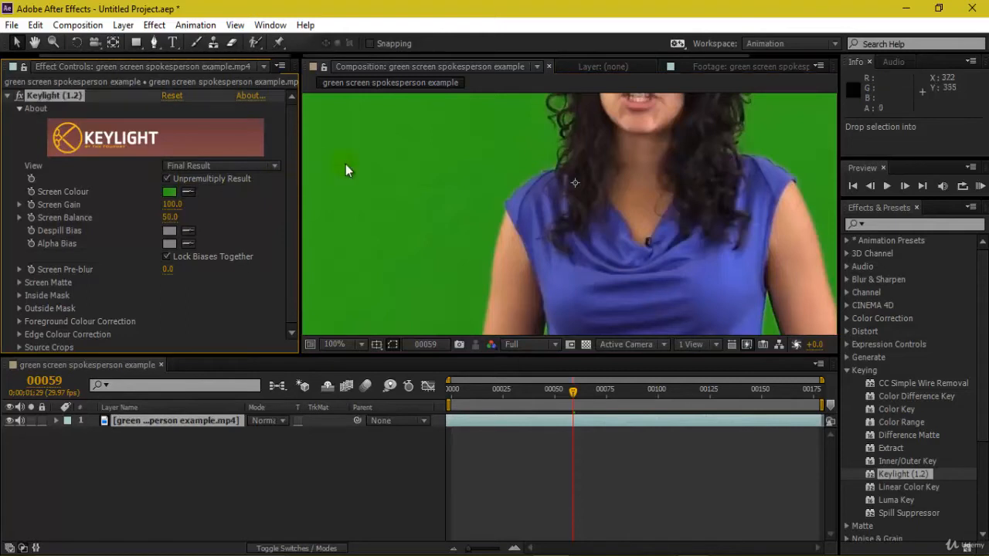
Step: Examine the Keylight result around the woman's hair, arms and hands
{"action": "key", "text": "comma"}
{"action": "key", "text": "comma"}
{"action": "key", "text": "comma"}
{"action": "key", "text": "comma"}
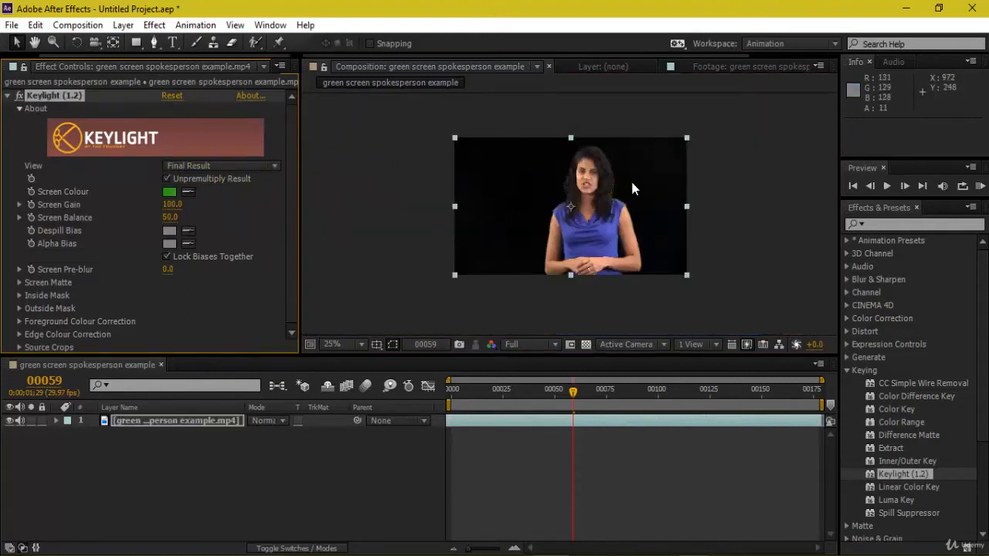
{"action": "scroll", "coordinate": [633, 182], "scroll_direction": "up", "scroll_amount": 3}
{"action": "left_click_drag", "start_coordinate": [664, 183], "coordinate": [568, 289]}
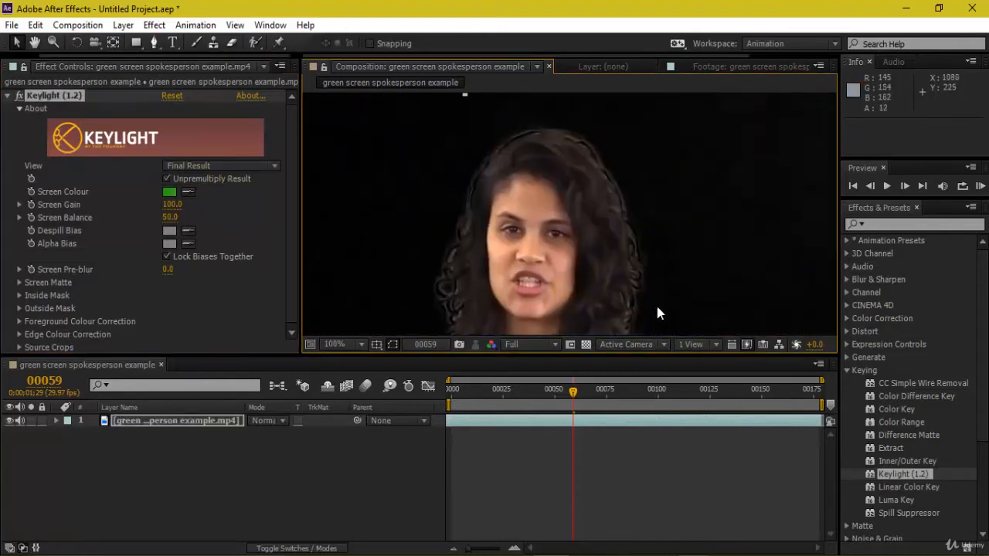
{"action": "left_click_drag", "start_coordinate": [655, 302], "coordinate": [603, 86]}
{"action": "left_click_drag", "start_coordinate": [601, 289], "coordinate": [634, 261]}
{"action": "scroll", "coordinate": [605, 204], "scroll_direction": "down", "scroll_amount": 1}
{"action": "left_click_drag", "start_coordinate": [587, 197], "coordinate": [649, 270]}
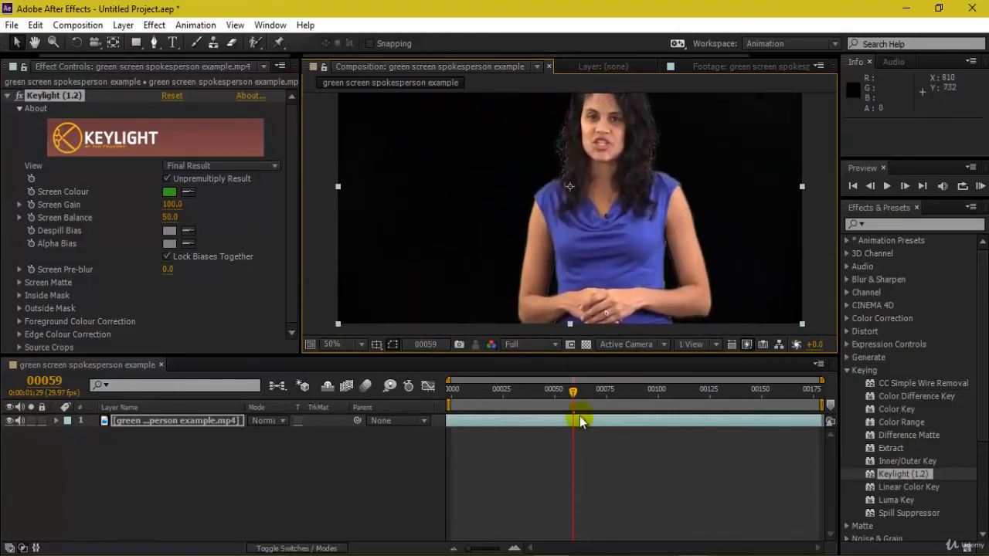
Step: Preview the keyed clip from its start, and check its alpha channel before returning to the RGB display
{"action": "left_click_drag", "start_coordinate": [651, 388], "coordinate": [459, 397]}
{"action": "key", "text": "space"}
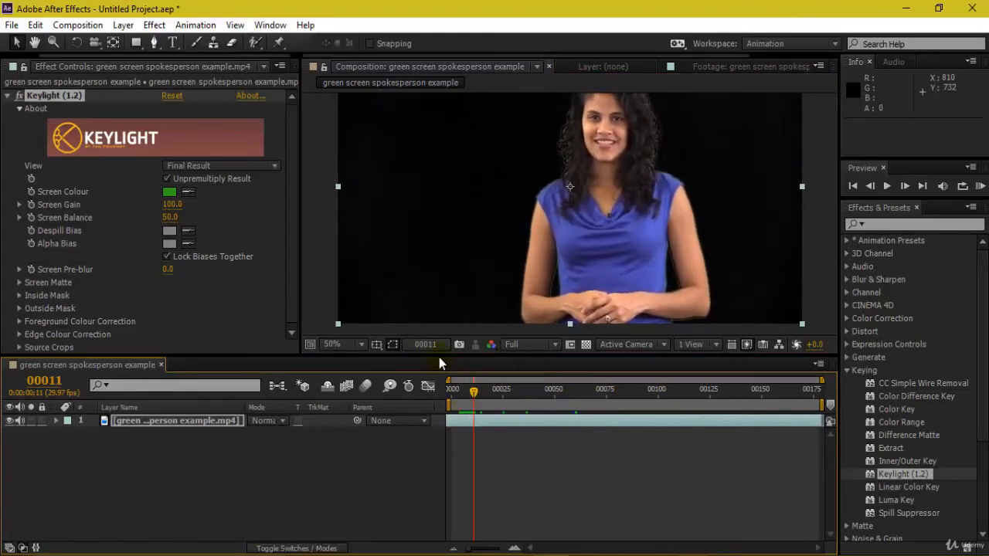
{"action": "left_click", "coordinate": [492, 345]}
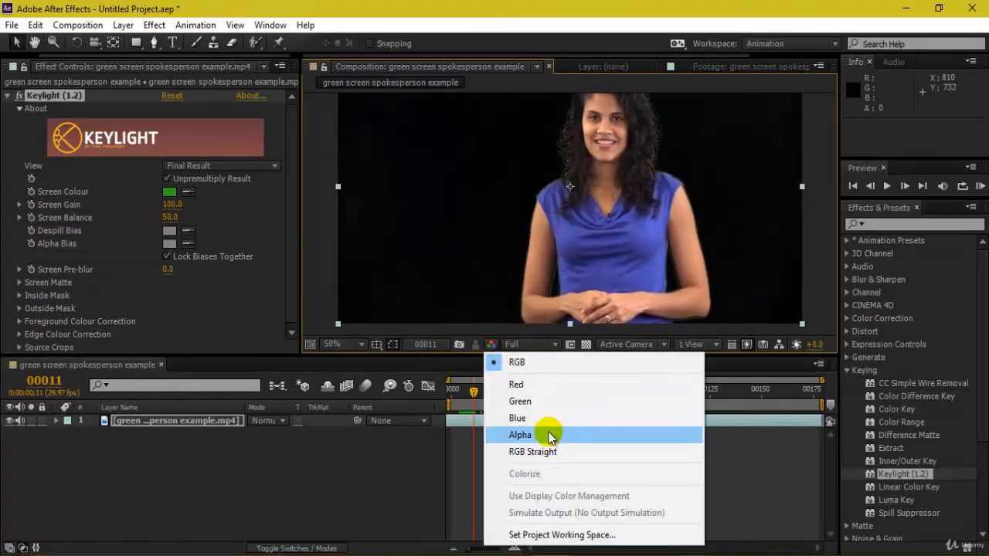
{"action": "left_click", "coordinate": [547, 434]}
{"action": "left_click", "coordinate": [492, 345]}
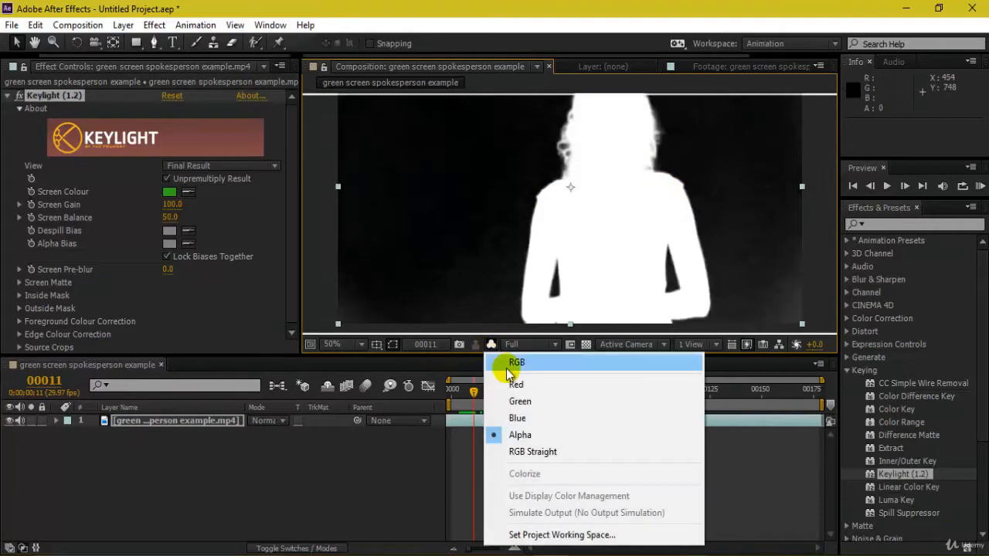
{"action": "left_click", "coordinate": [513, 362]}
Step: Change the Keylight View from Final Result to Screen Matte
{"action": "left_click", "coordinate": [250, 165]}
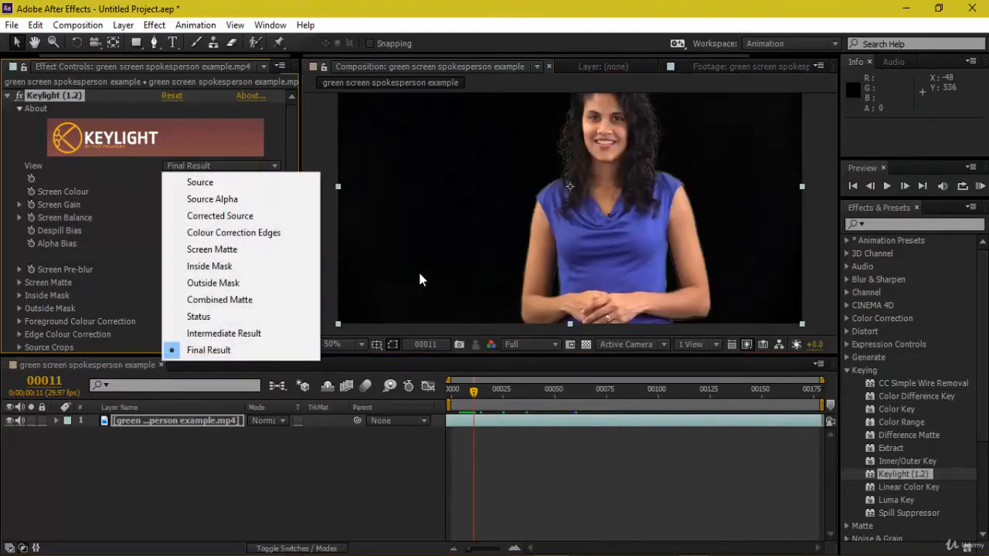
{"action": "left_click", "coordinate": [477, 413]}
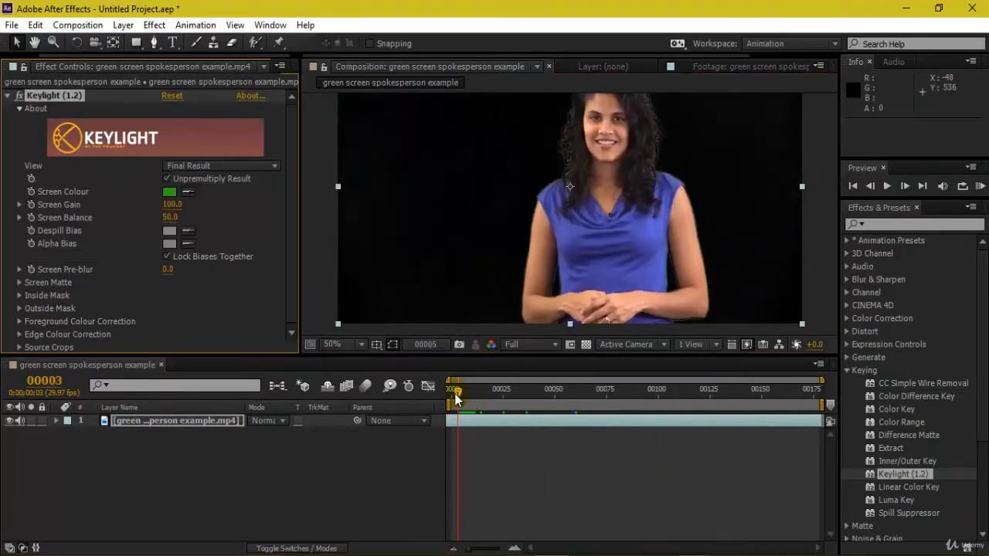
{"action": "left_click", "coordinate": [237, 168]}
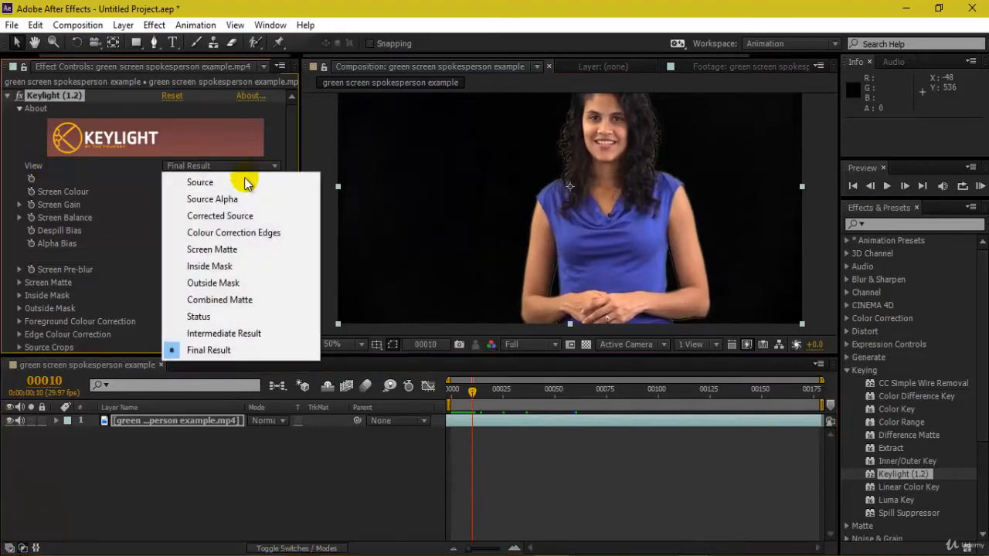
{"action": "left_click", "coordinate": [245, 251]}
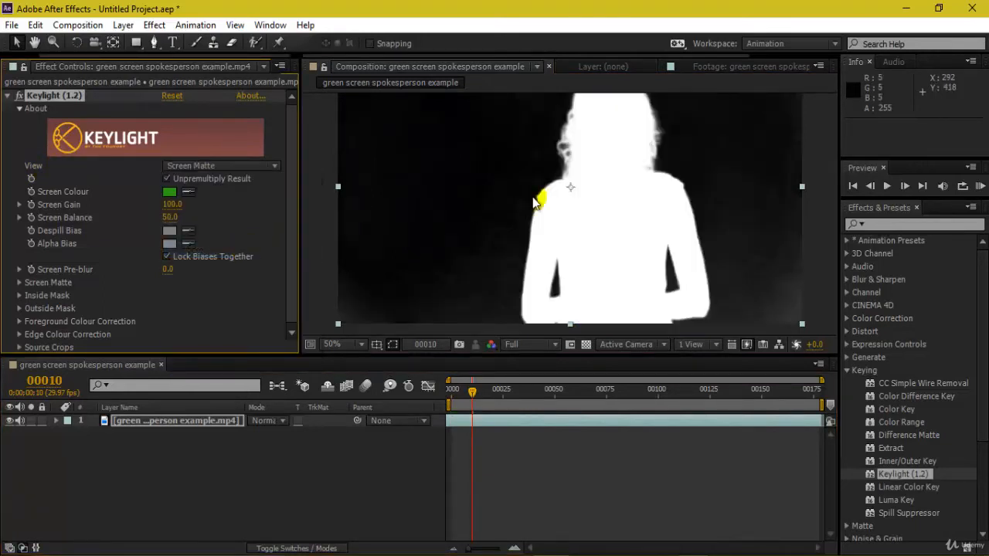
Step: Examine the screen matte for grey areas in the background, around the silhouette and towards the frame corners
{"action": "left_click_drag", "start_coordinate": [607, 184], "coordinate": [583, 266]}
{"action": "left_click_drag", "start_coordinate": [720, 233], "coordinate": [705, 187]}
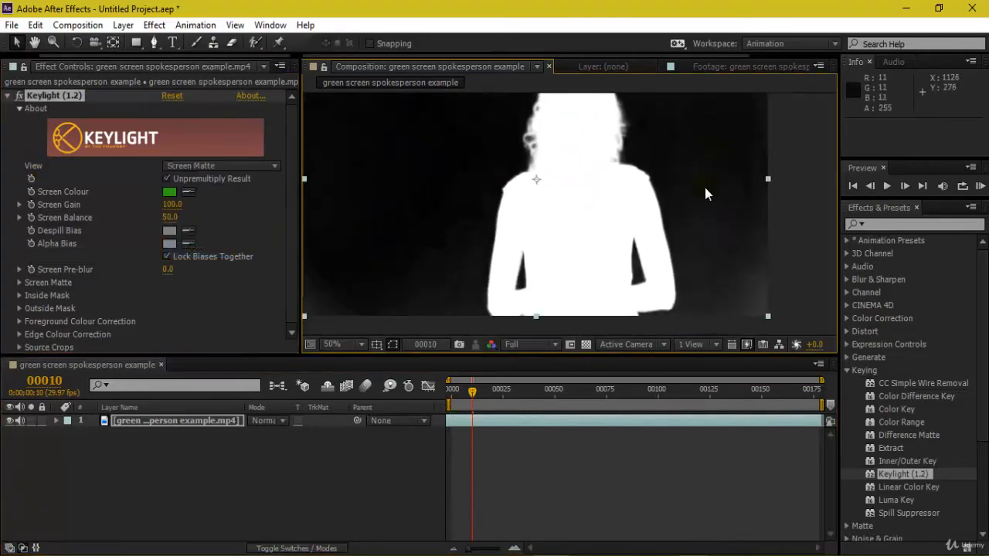
{"action": "left_click_drag", "start_coordinate": [523, 236], "coordinate": [604, 224]}
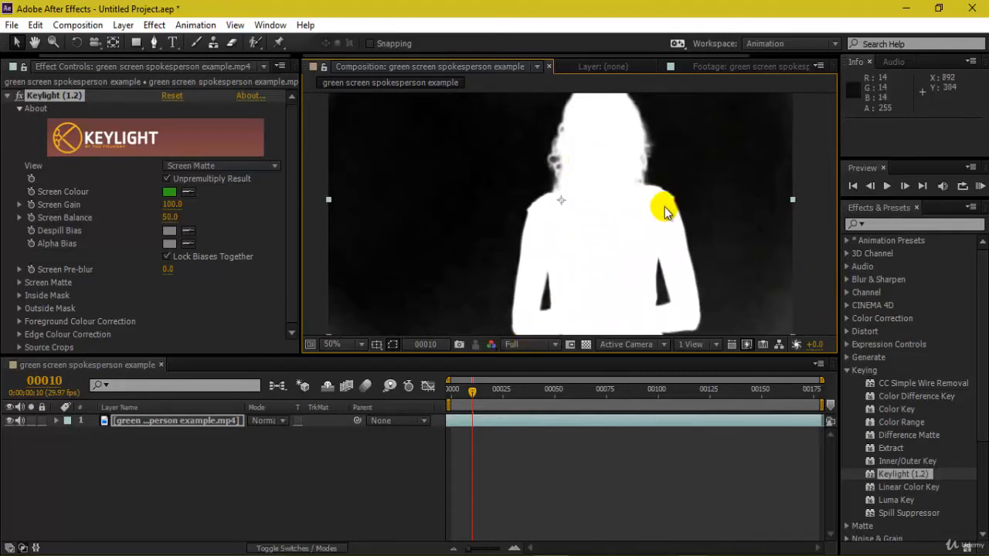
{"action": "left_click_drag", "start_coordinate": [728, 280], "coordinate": [722, 241]}
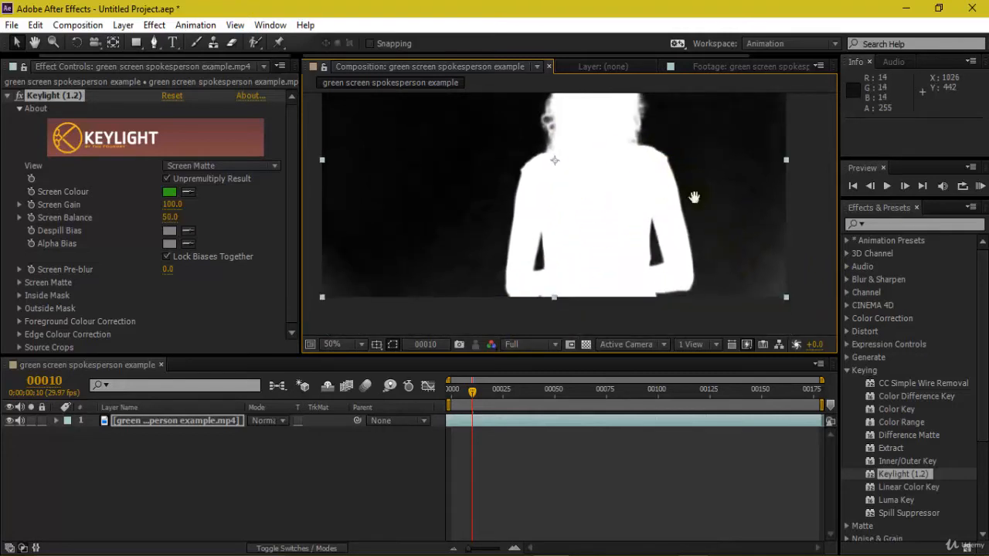
{"action": "left_click_drag", "start_coordinate": [693, 198], "coordinate": [719, 253]}
{"action": "left_click_drag", "start_coordinate": [427, 322], "coordinate": [409, 276]}
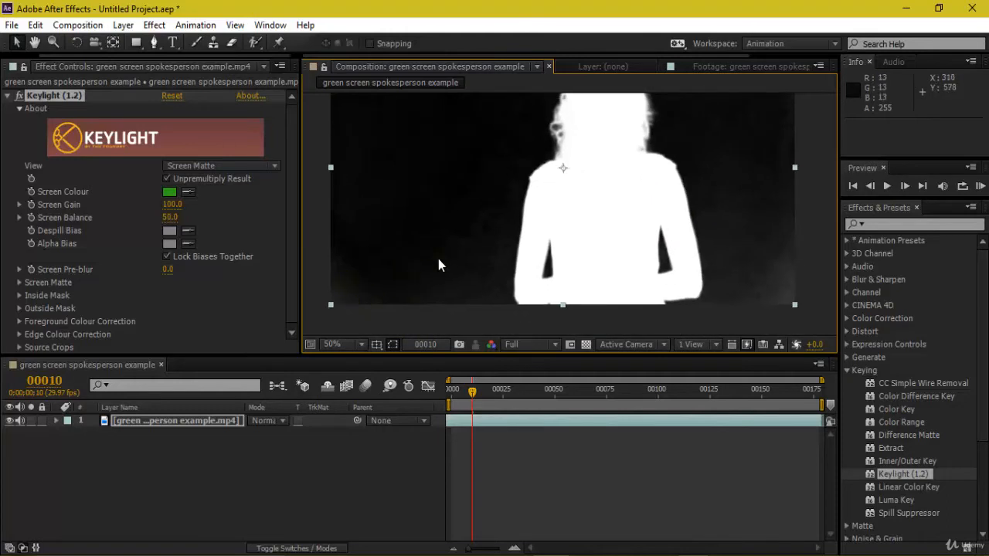
{"action": "left_click_drag", "start_coordinate": [635, 140], "coordinate": [564, 212]}
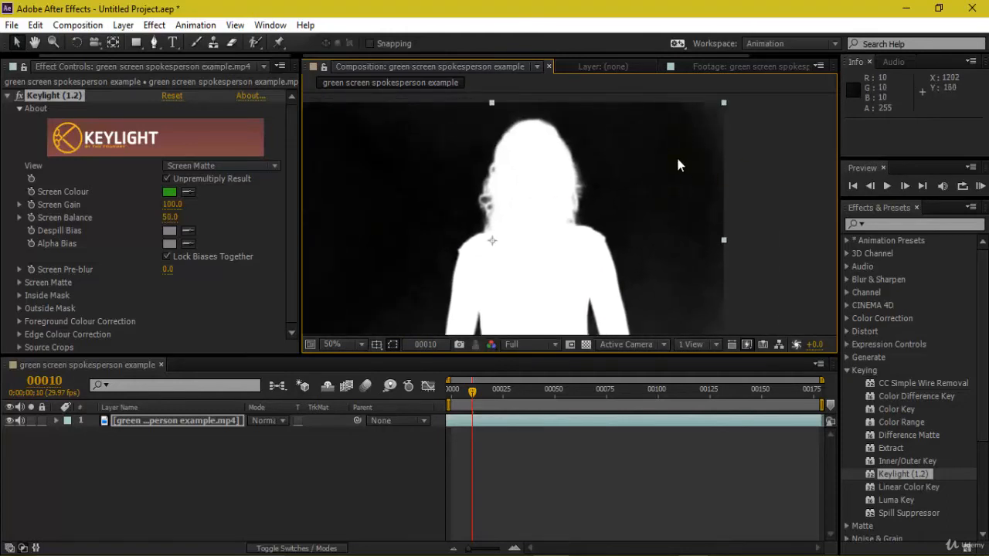
{"action": "left_click_drag", "start_coordinate": [693, 224], "coordinate": [671, 133]}
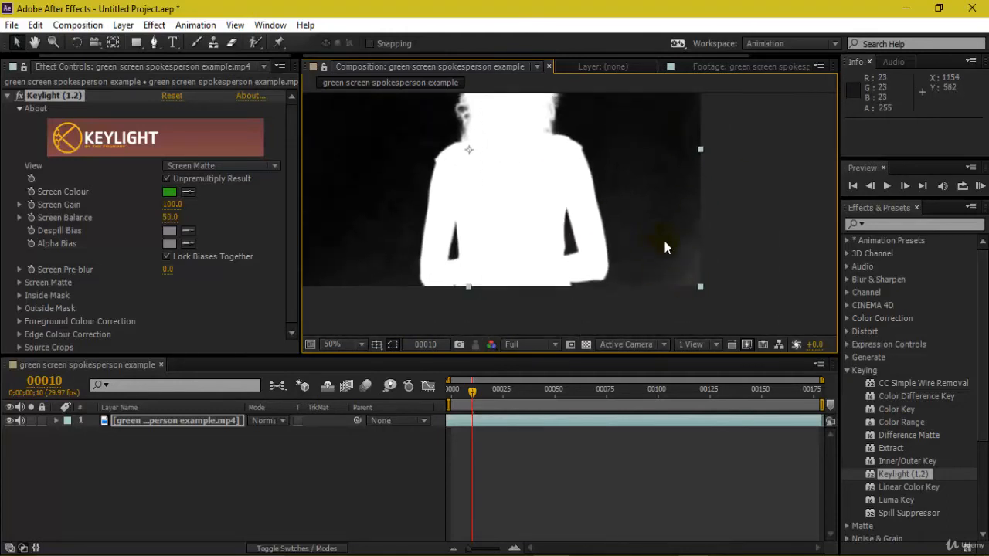
{"action": "left_click_drag", "start_coordinate": [640, 218], "coordinate": [686, 293]}
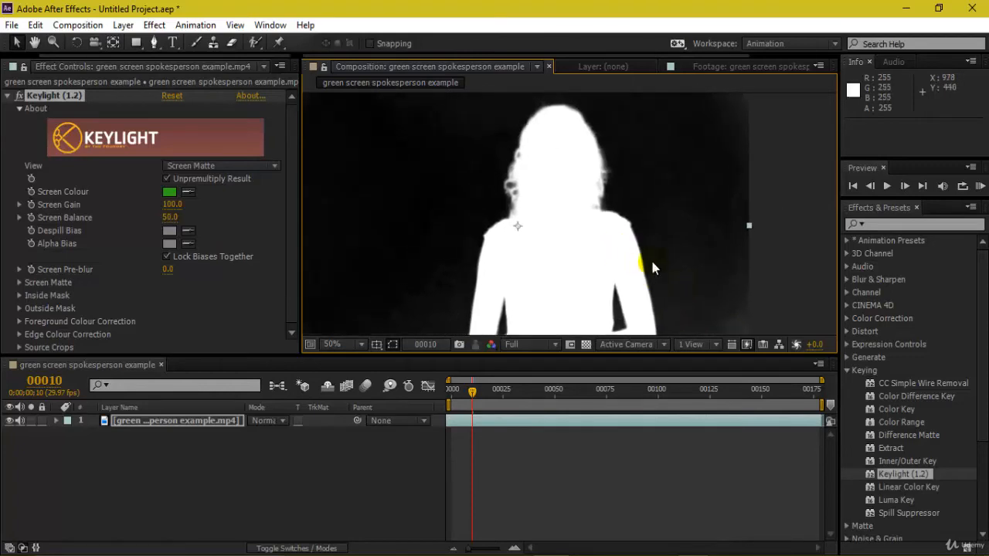
{"action": "left_click_drag", "start_coordinate": [586, 249], "coordinate": [648, 257]}
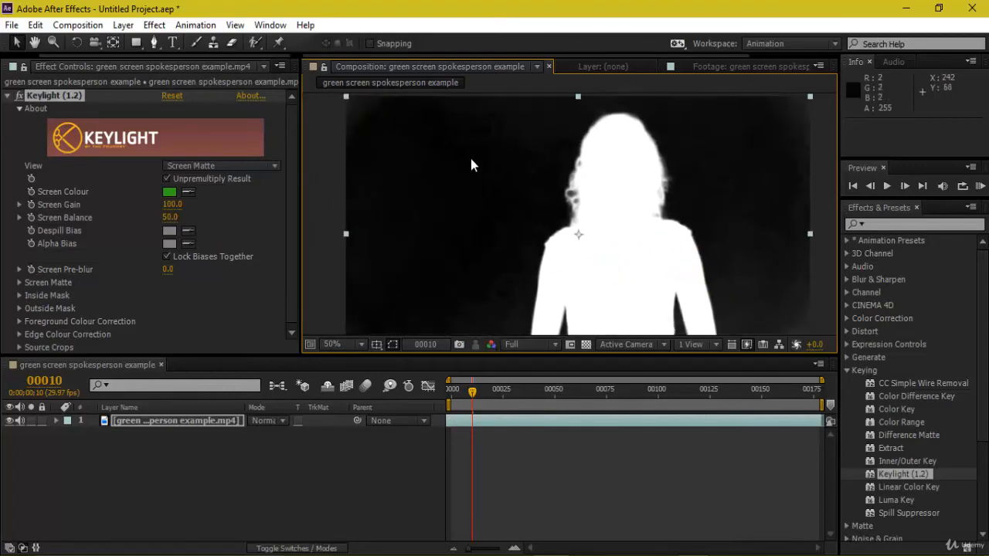
Step: Add a red solid to the composition and place it beneath the spokesperson clip
{"action": "left_click", "coordinate": [550, 486]}
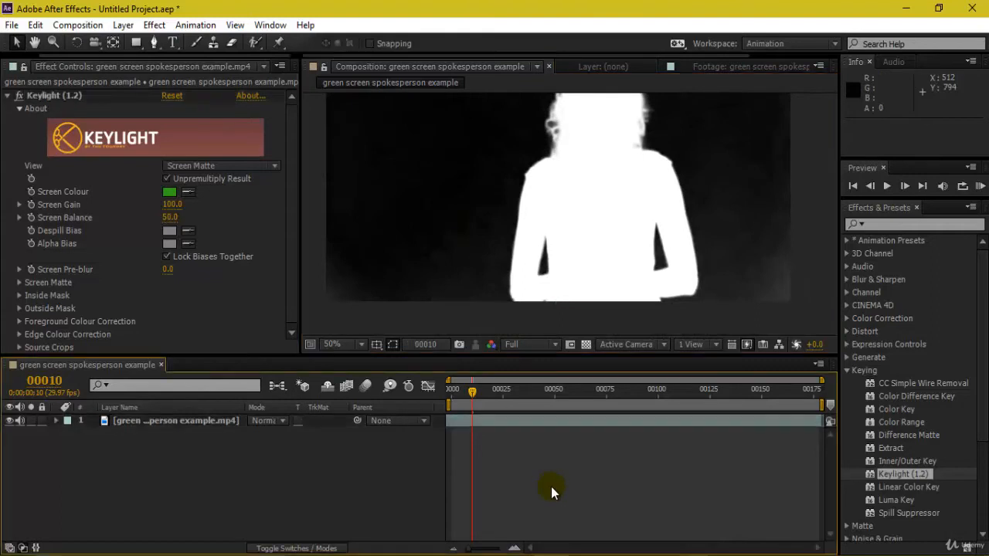
{"action": "key", "text": "ctrl+y"}
{"action": "left_click", "coordinate": [319, 367]}
{"action": "left_click_drag", "start_coordinate": [199, 417], "coordinate": [193, 441]}
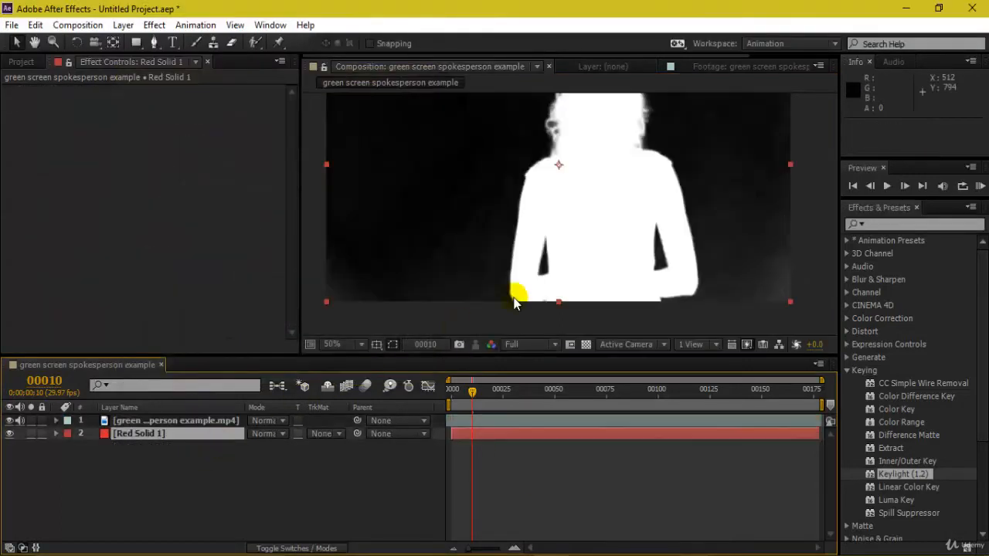
Step: Show the clip's Keylight Final Result and inspect the keyed background closely against the red solid
{"action": "left_click", "coordinate": [158, 421]}
{"action": "left_click", "coordinate": [222, 166]}
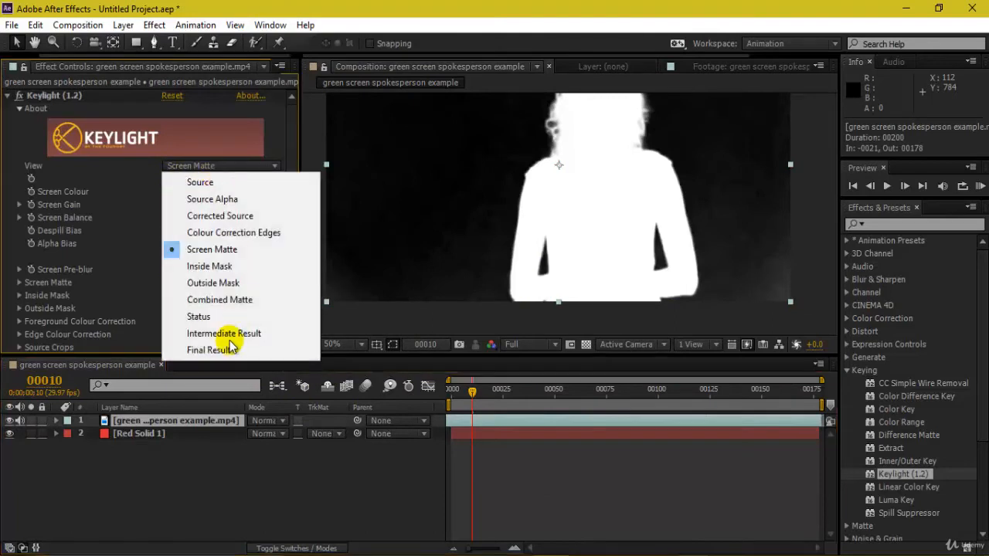
{"action": "left_click", "coordinate": [224, 354]}
{"action": "scroll", "coordinate": [390, 305], "scroll_direction": "up", "scroll_amount": 1}
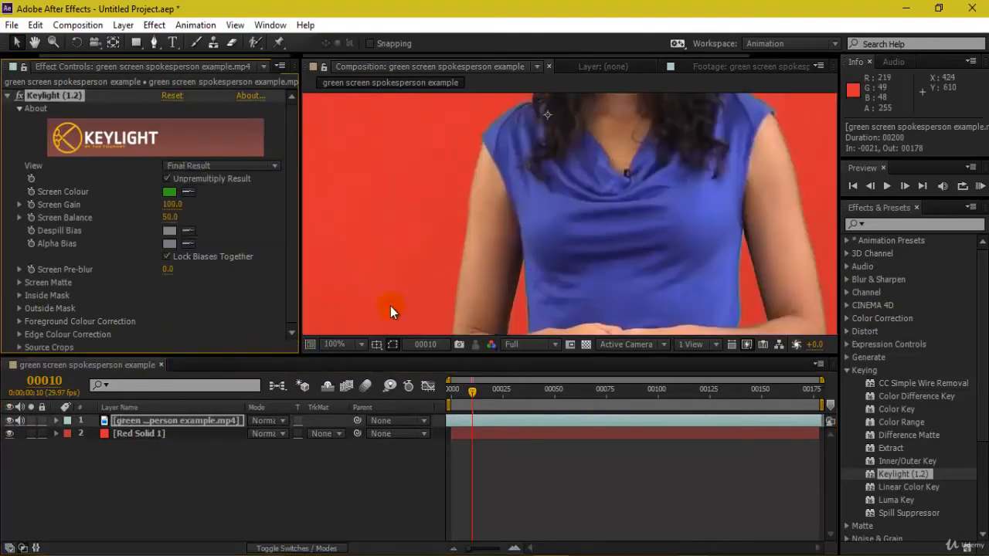
{"action": "left_click_drag", "start_coordinate": [390, 306], "coordinate": [570, 255]}
{"action": "scroll", "coordinate": [424, 286], "scroll_direction": "up", "scroll_amount": 1}
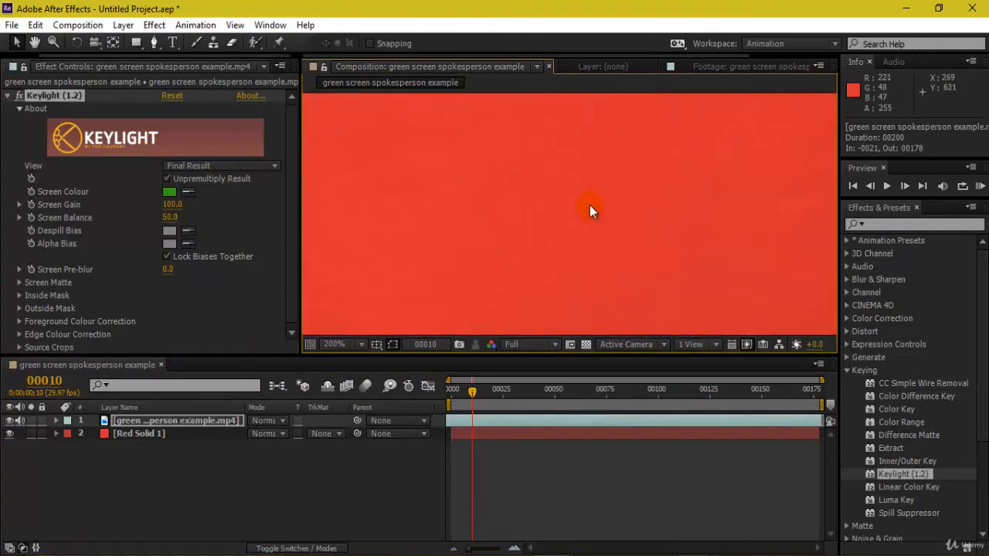
Step: Return the Keylight View to Screen Matte and show the composition at 50% magnification
{"action": "left_click", "coordinate": [241, 165]}
{"action": "left_click", "coordinate": [245, 250]}
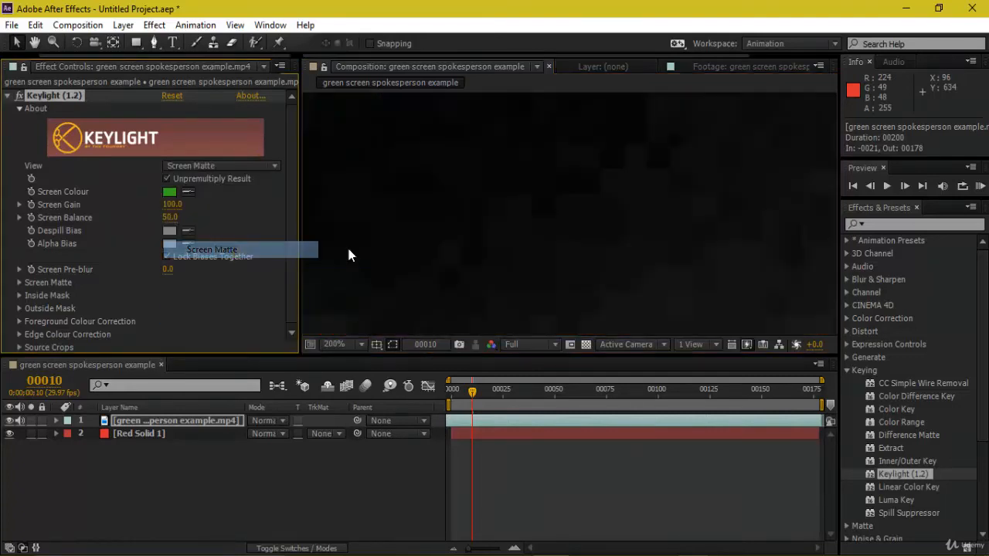
{"action": "scroll", "coordinate": [350, 255], "scroll_direction": "down", "scroll_amount": 2}
Step: Compare the black background and white silhouette of the matte, including the arm gaps, hair edges and frame corners
{"action": "left_click_drag", "start_coordinate": [744, 196], "coordinate": [617, 270]}
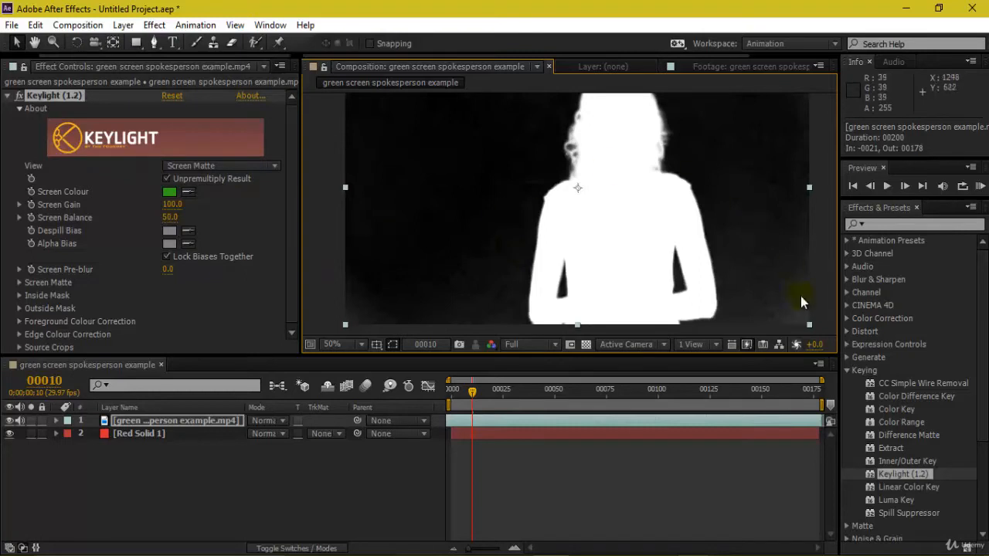
{"action": "left_click_drag", "start_coordinate": [787, 289], "coordinate": [765, 278]}
{"action": "scroll", "coordinate": [725, 142], "scroll_direction": "up", "scroll_amount": 3}
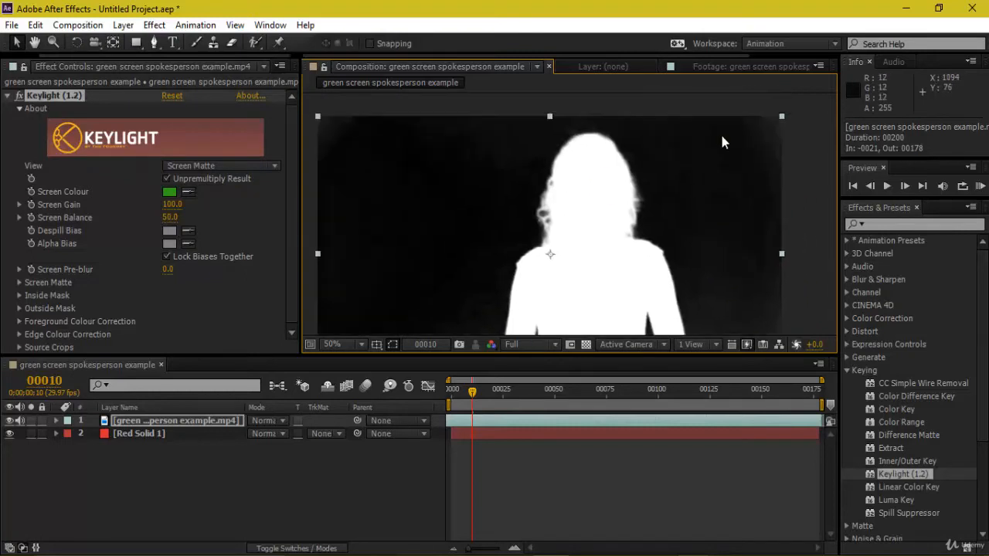
{"action": "left_click_drag", "start_coordinate": [562, 186], "coordinate": [545, 78]}
{"action": "left_click_drag", "start_coordinate": [649, 246], "coordinate": [763, 314]}
{"action": "left_click_drag", "start_coordinate": [651, 261], "coordinate": [552, 212]}
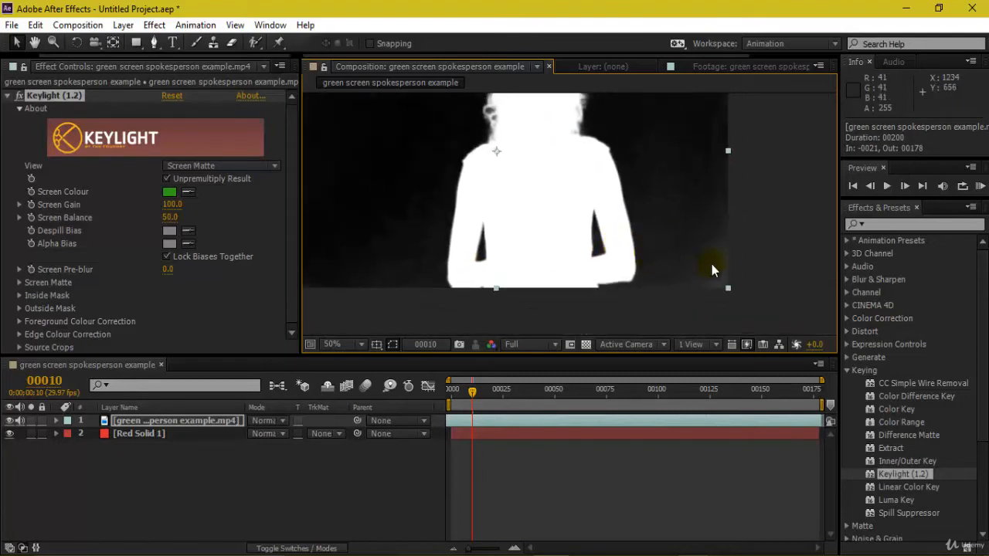
{"action": "left_click_drag", "start_coordinate": [642, 255], "coordinate": [709, 304]}
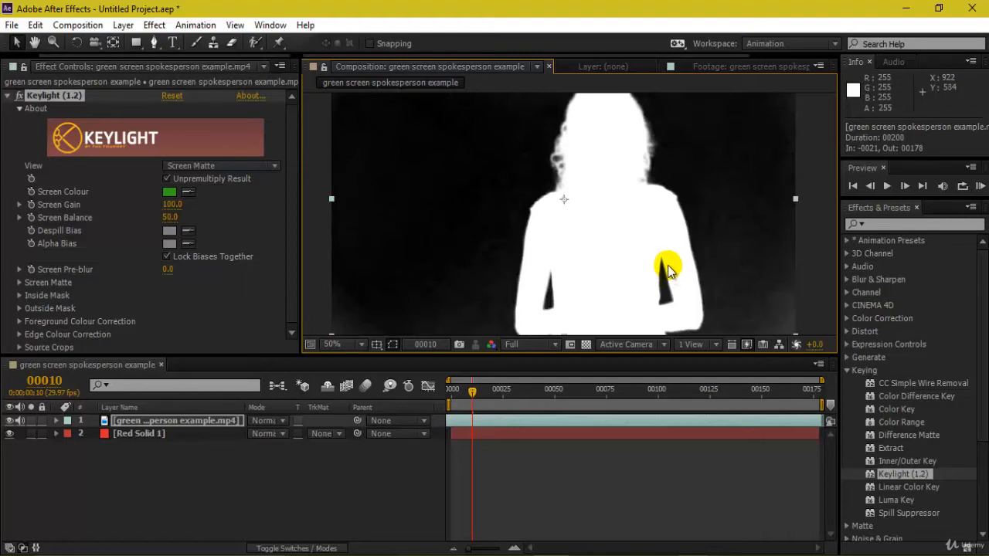
{"action": "left_click_drag", "start_coordinate": [667, 265], "coordinate": [653, 246]}
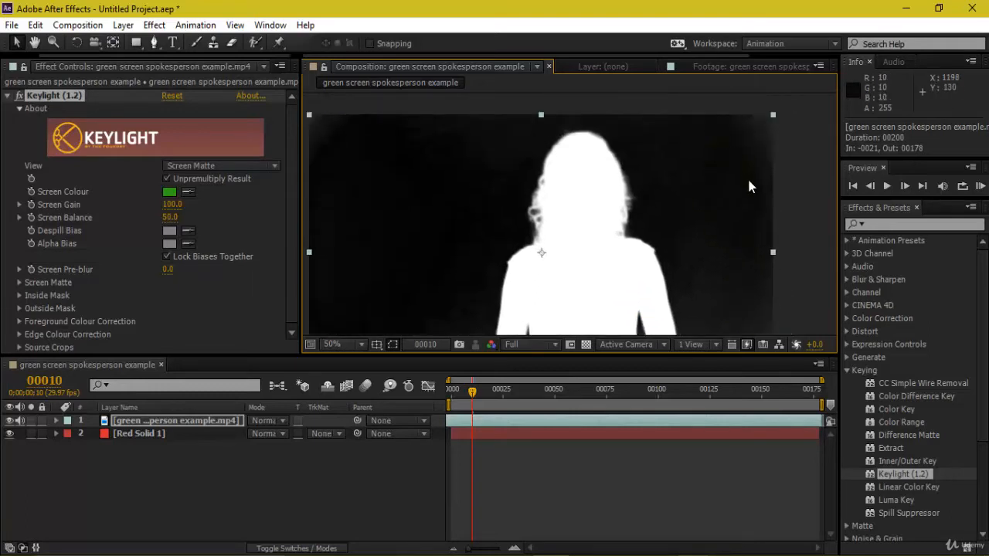
{"action": "left_click_drag", "start_coordinate": [648, 203], "coordinate": [700, 134]}
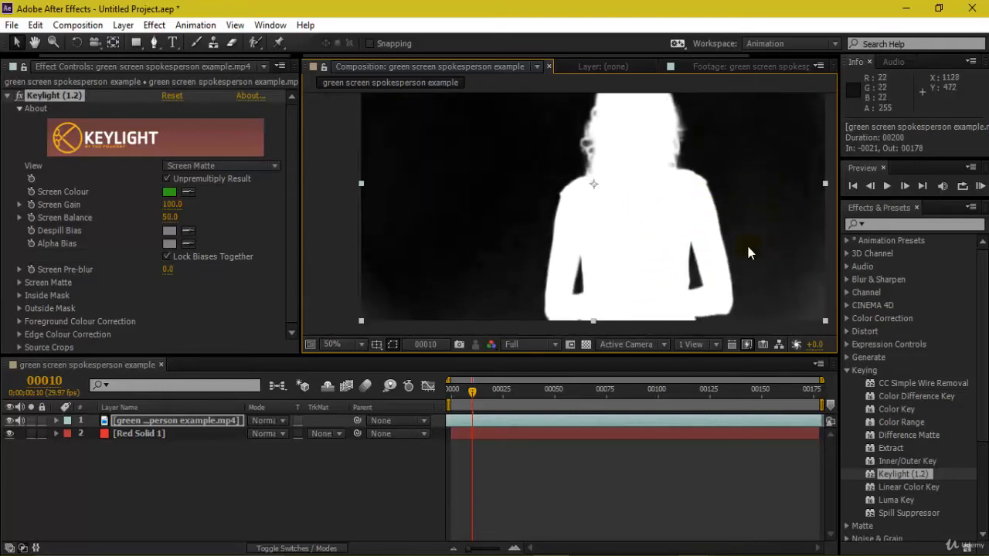
{"action": "mouse_move", "coordinate": [718, 238]}
{"action": "left_mouse_down"}
{"action": "mouse_move", "coordinate": [687, 234]}
{"action": "mouse_move", "coordinate": [702, 244]}
{"action": "left_mouse_up"}
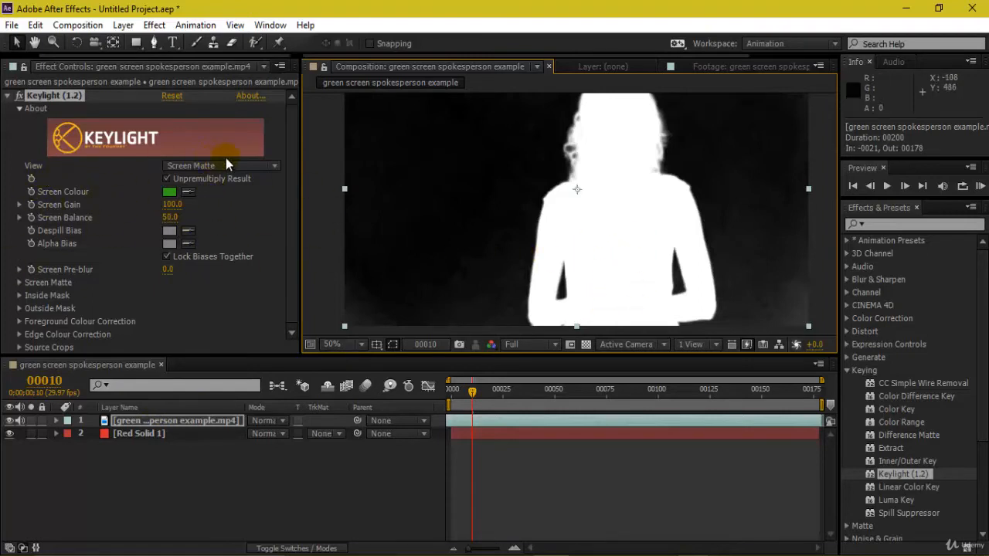
Step: Raise Keylight's Screen Gain to 109 and check the effect on the matte
{"action": "left_click", "coordinate": [166, 178]}
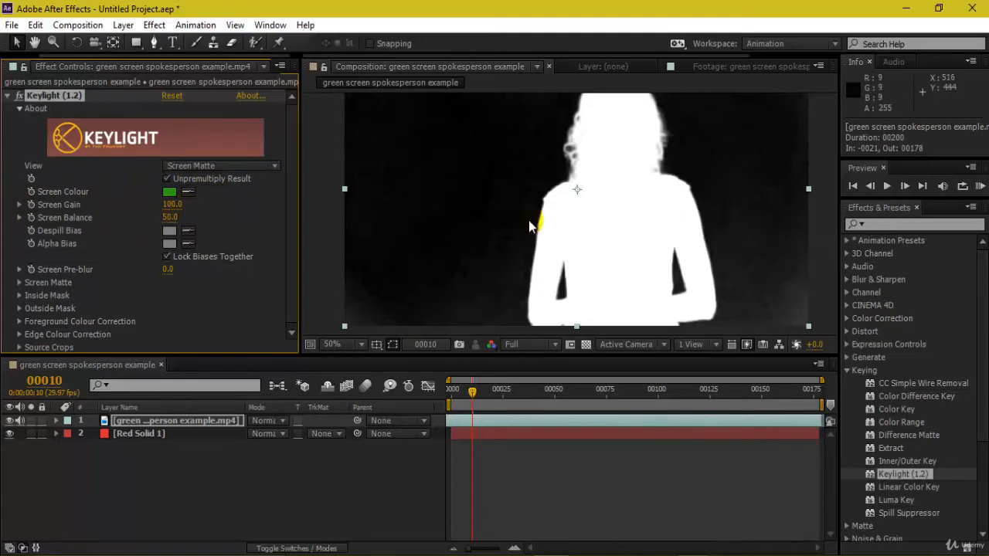
{"action": "left_click_drag", "start_coordinate": [528, 220], "coordinate": [507, 216]}
{"action": "left_click_drag", "start_coordinate": [167, 204], "coordinate": [172, 203]}
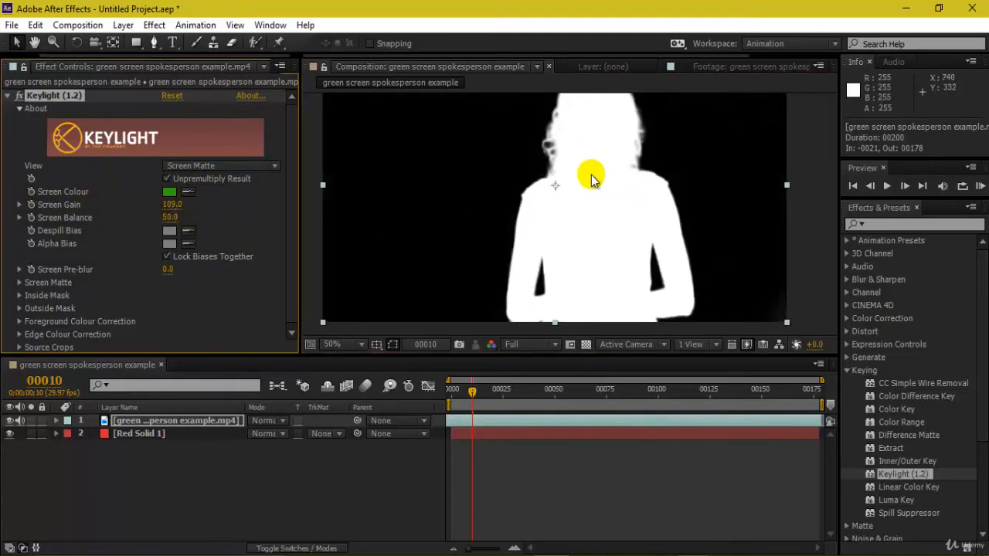
{"action": "left_click_drag", "start_coordinate": [590, 174], "coordinate": [593, 201]}
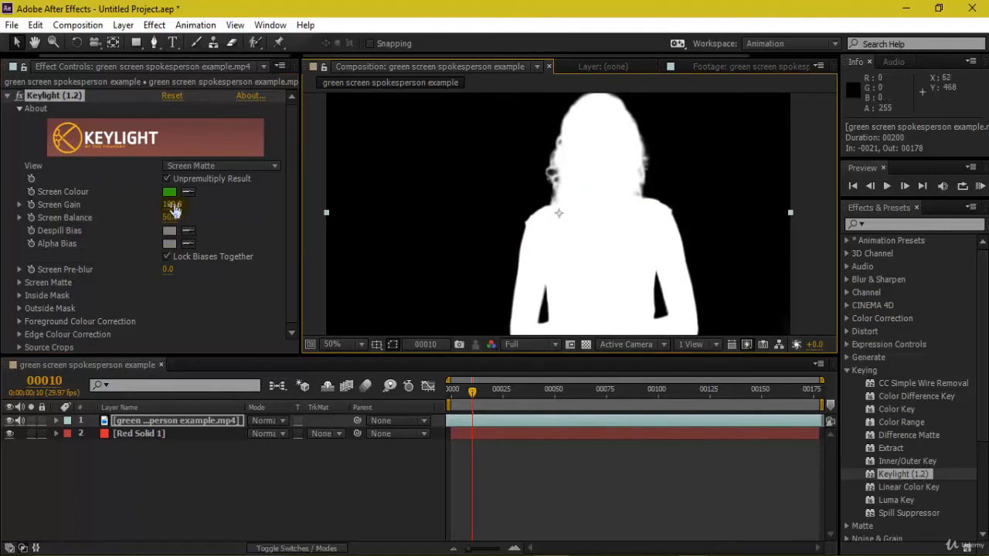
Step: Set the Screen Gain to 102 and check the lower part of the matte
{"action": "left_click", "coordinate": [173, 204]}
{"action": "type", "text": "1"}
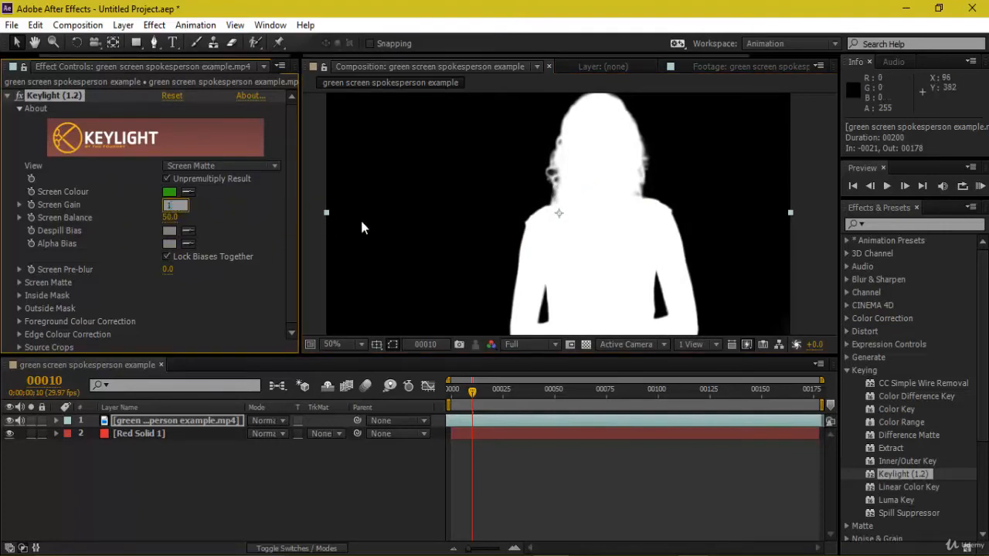
{"action": "type", "text": "02"}
{"action": "key", "text": "Return"}
{"action": "left_click_drag", "start_coordinate": [524, 238], "coordinate": [480, 188]}
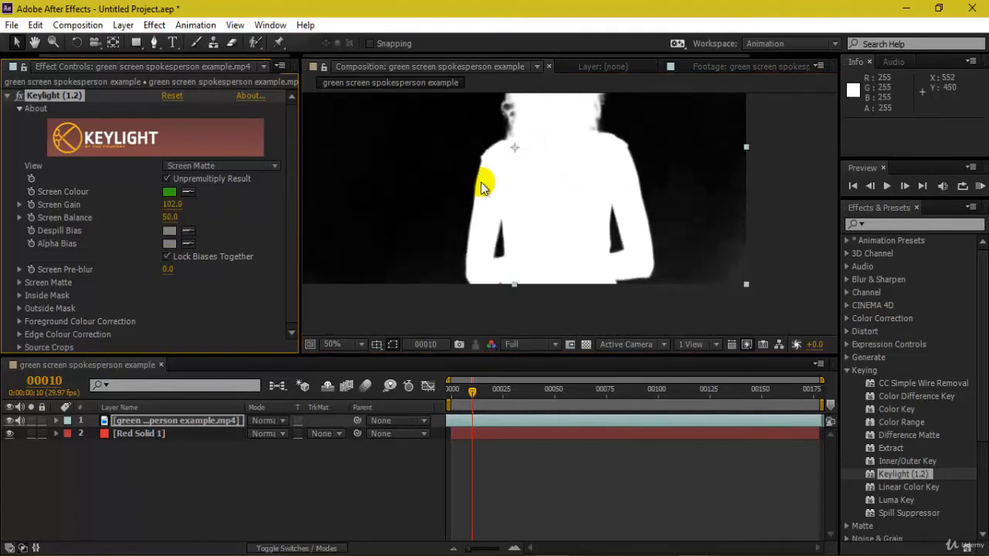
Step: Try several Screen Gain values around 98 to 105, return to 100 and inspect the matte's dark background on both sides
{"action": "left_click", "coordinate": [173, 206]}
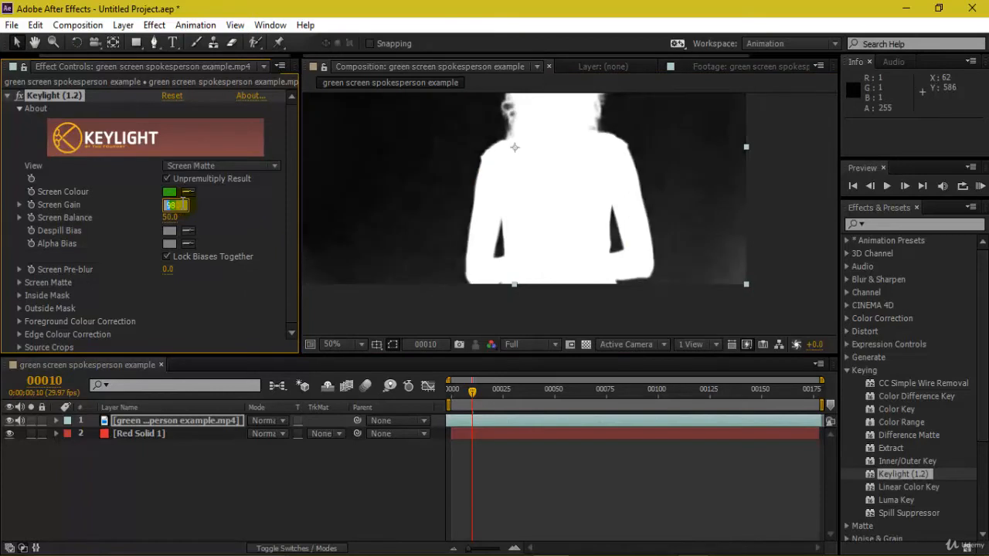
{"action": "key", "text": "Up"}
{"action": "key", "text": "Up"}
{"action": "key", "text": "Up"}
{"action": "key", "text": "Up"}
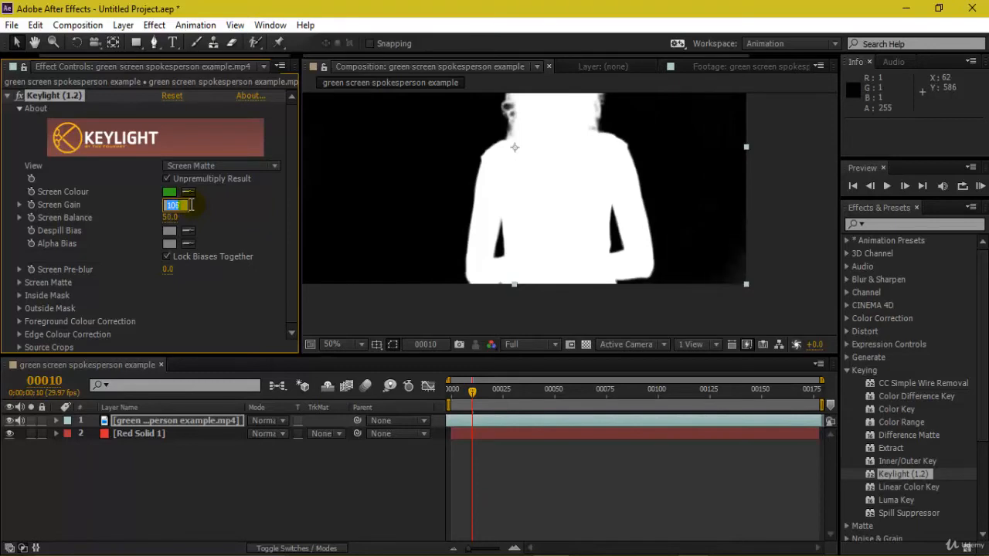
{"action": "key", "text": "Down"}
{"action": "key", "text": "Down"}
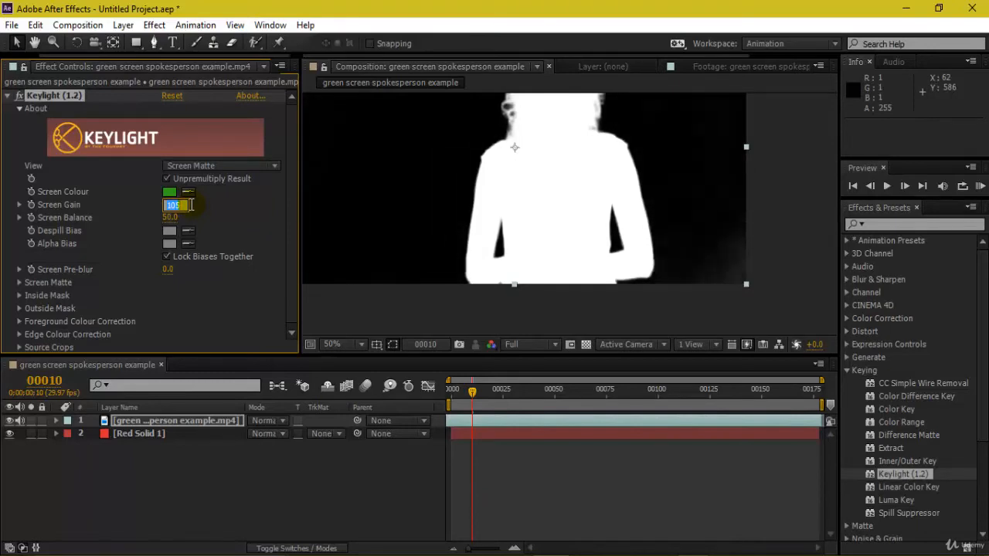
{"action": "key", "text": "Down"}
{"action": "key", "text": "Down"}
{"action": "key", "text": "Down"}
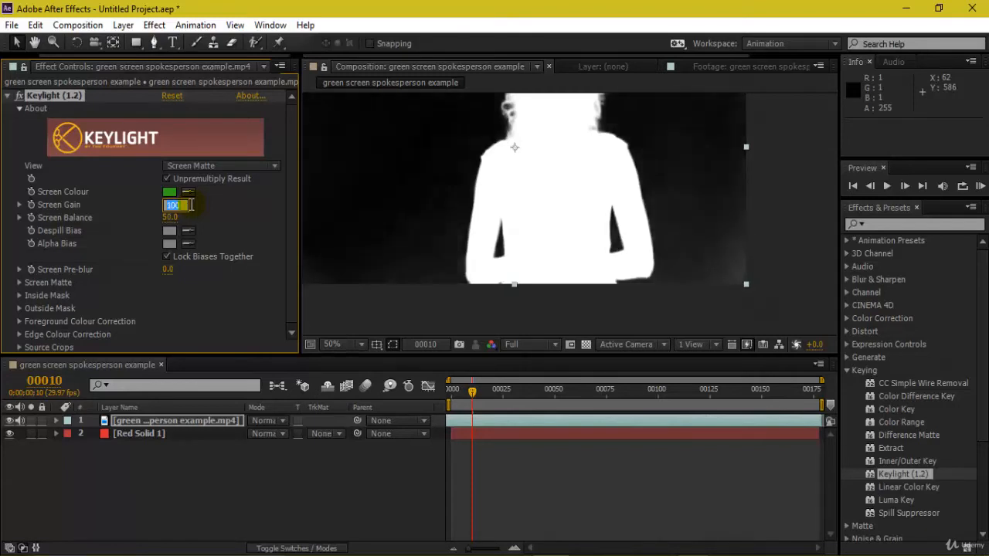
{"action": "left_click_drag", "start_coordinate": [401, 213], "coordinate": [500, 262]}
{"action": "left_click_drag", "start_coordinate": [711, 222], "coordinate": [594, 228]}
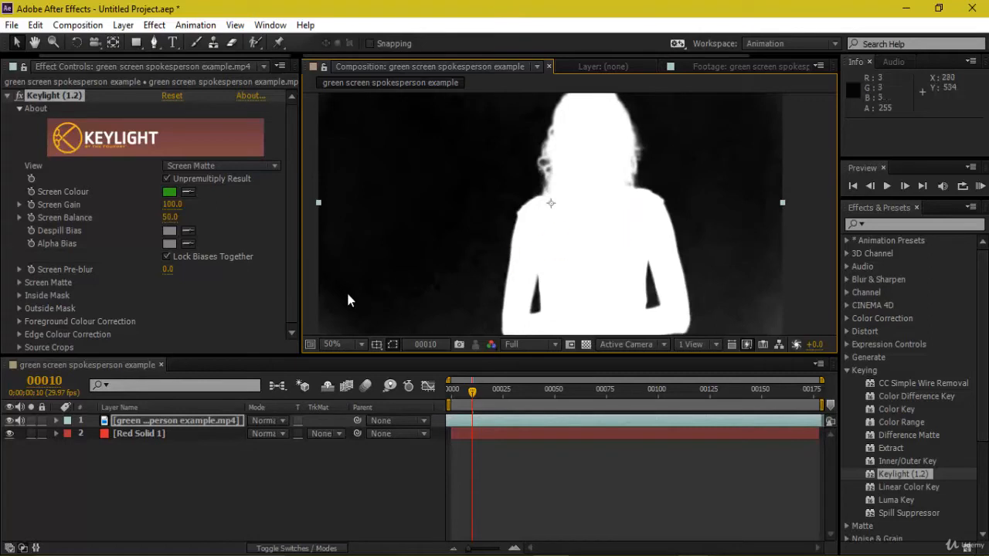
Step: Set Keylight's Screen Gain to 112 to darken the matte's background
{"action": "left_click", "coordinate": [173, 204]}
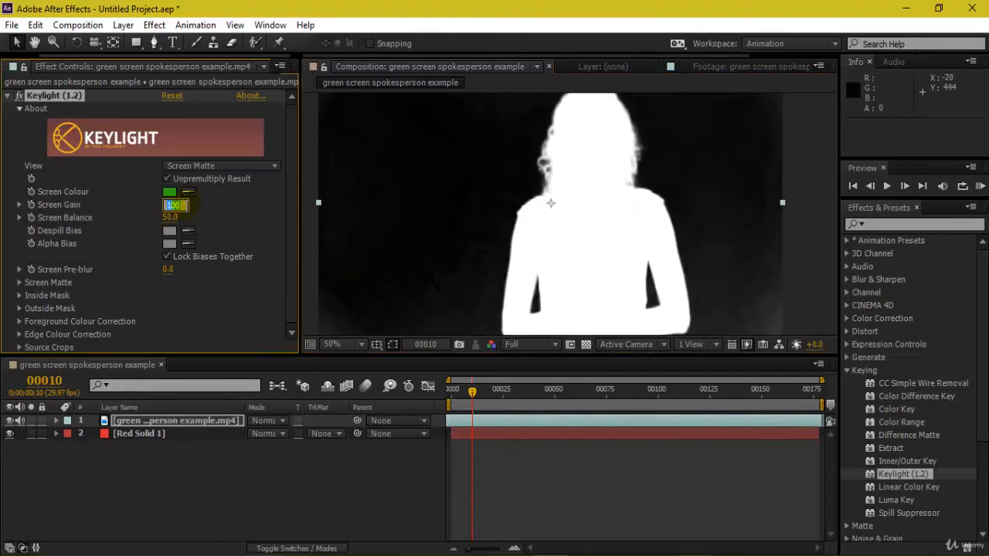
{"action": "key", "text": "Up"}
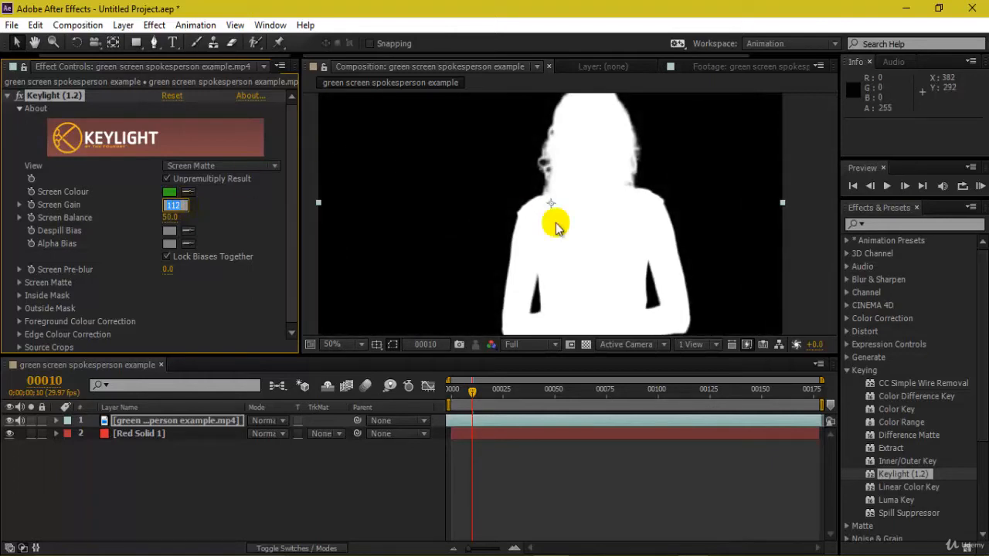
{"action": "left_click", "coordinate": [792, 205]}
Step: Check the key over red in Keylight's Intermediate Result and Final Result views, and hide the Red Solid 1 layer
{"action": "left_click", "coordinate": [238, 167]}
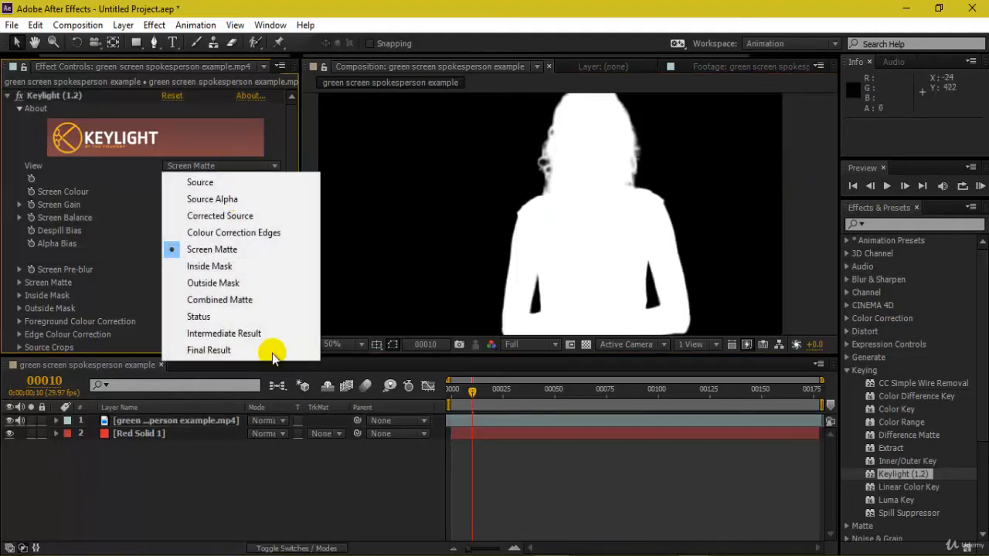
{"action": "left_click", "coordinate": [260, 337]}
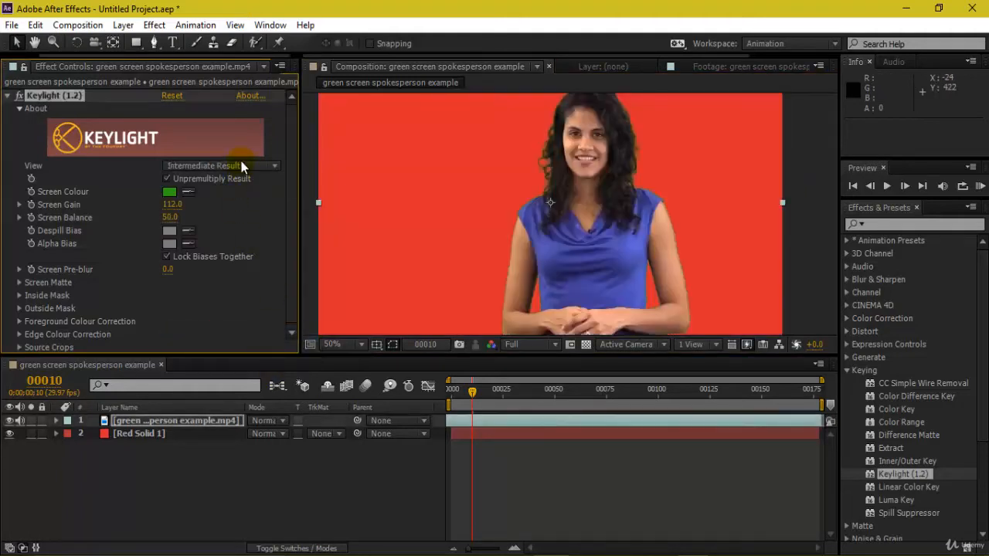
{"action": "left_click", "coordinate": [242, 166]}
{"action": "left_click", "coordinate": [209, 349]}
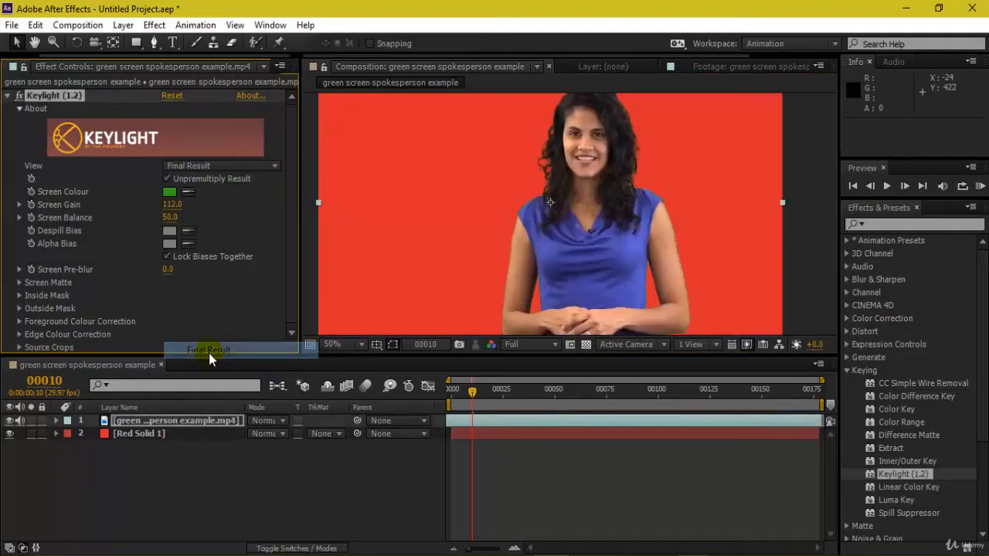
{"action": "left_click", "coordinate": [9, 434]}
Step: Compare the hair edges against black in Keylight's Intermediate Result and Final Result views at 100% magnification
{"action": "left_click", "coordinate": [236, 166]}
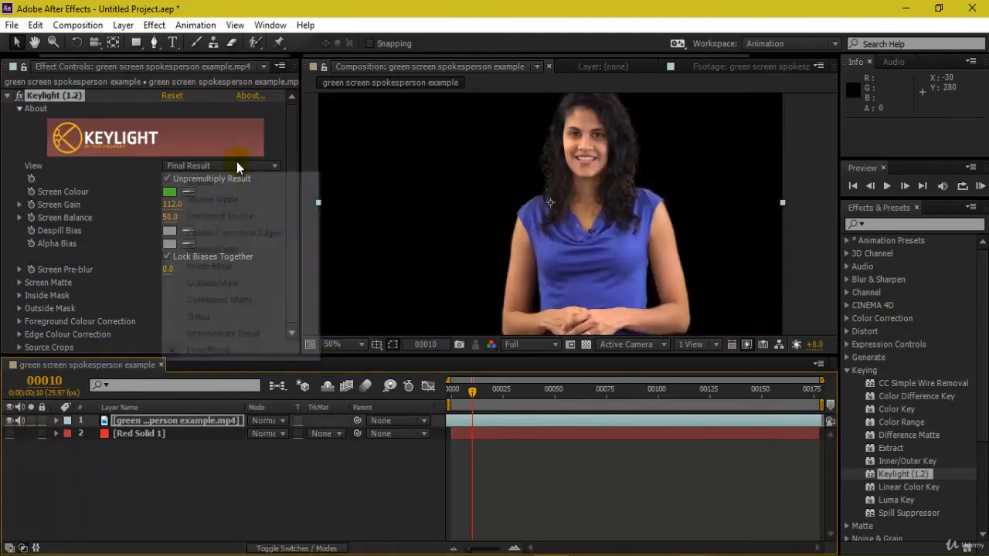
{"action": "left_click", "coordinate": [232, 334]}
{"action": "scroll", "coordinate": [581, 168], "scroll_direction": "up", "scroll_amount": 3}
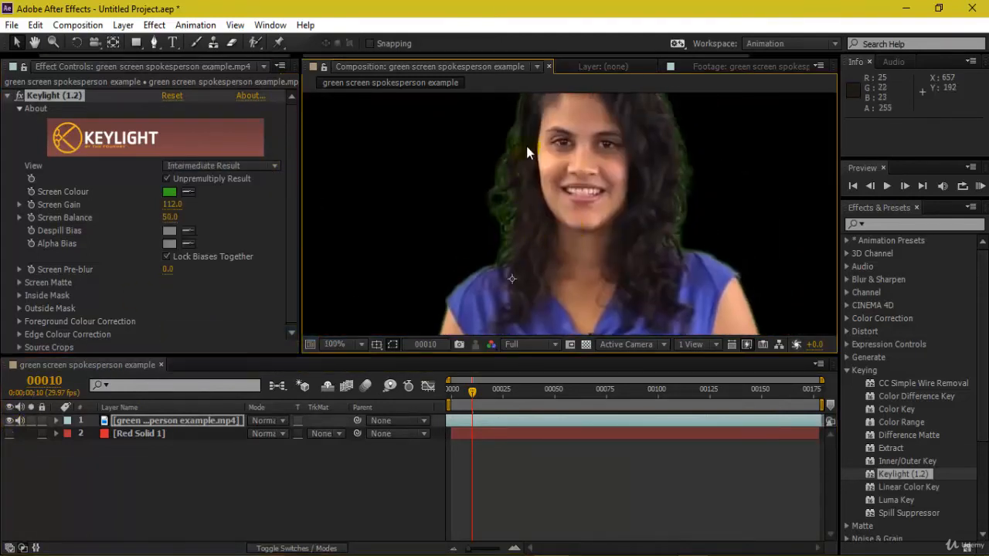
{"action": "left_click", "coordinate": [237, 166]}
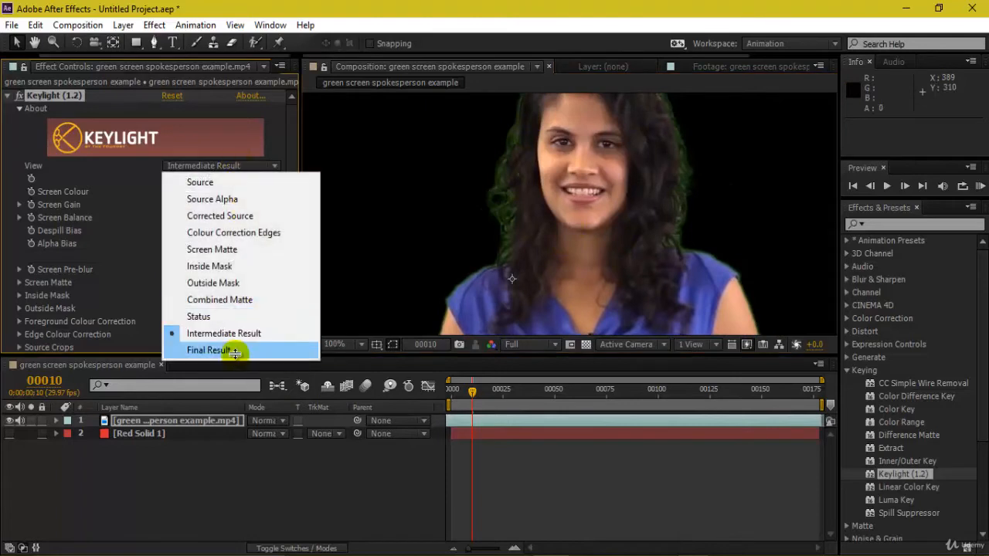
{"action": "left_click", "coordinate": [235, 353]}
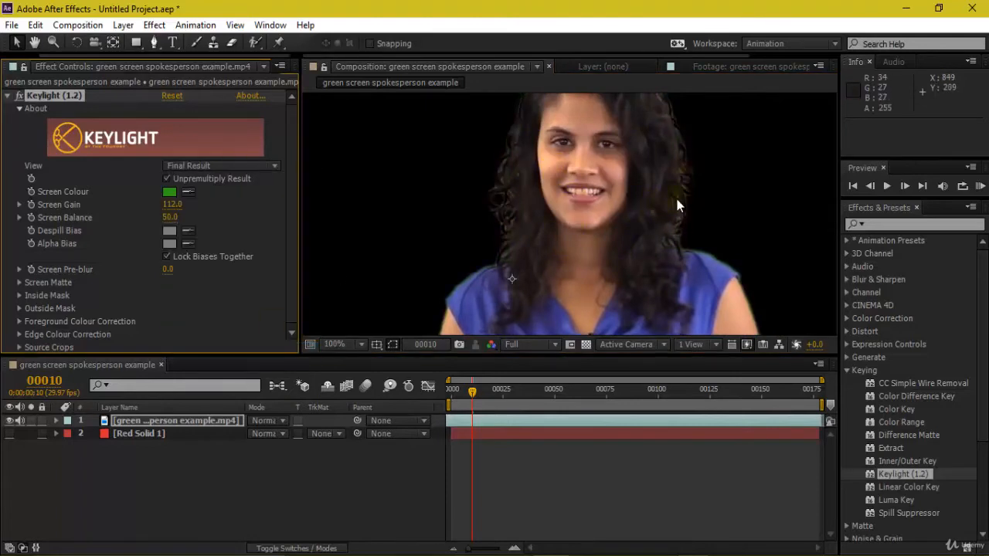
{"action": "left_click_drag", "start_coordinate": [663, 183], "coordinate": [635, 251]}
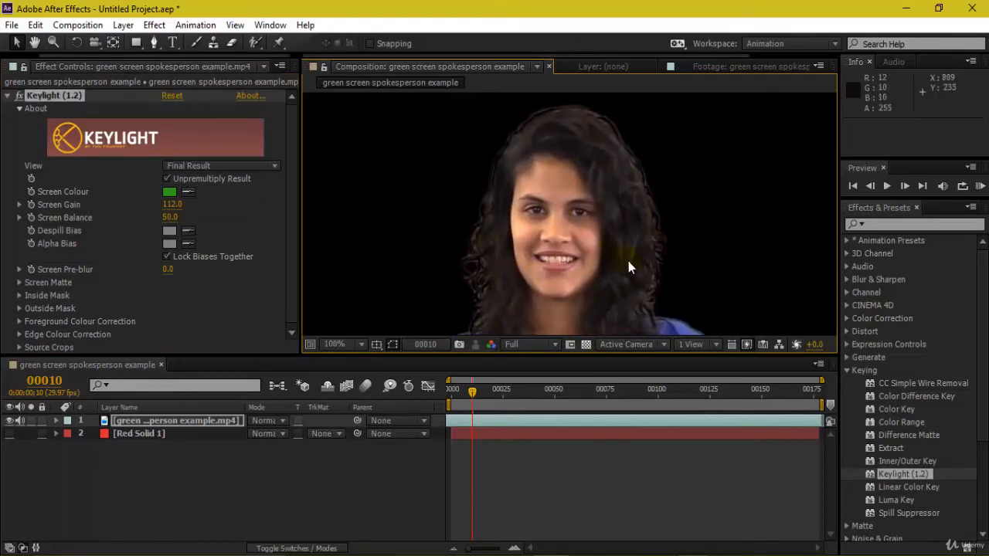
{"action": "left_click_drag", "start_coordinate": [642, 326], "coordinate": [623, 179]}
{"action": "left_click_drag", "start_coordinate": [643, 267], "coordinate": [609, 318]}
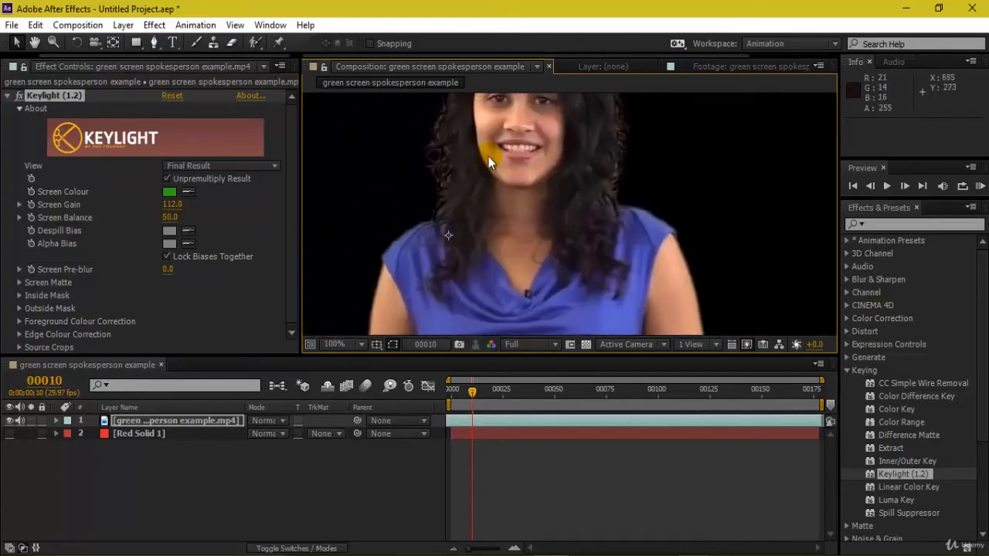
Step: Compare the forearm and elbow edges at 400% magnification in the Intermediate Result and Final Result views
{"action": "left_click", "coordinate": [247, 167]}
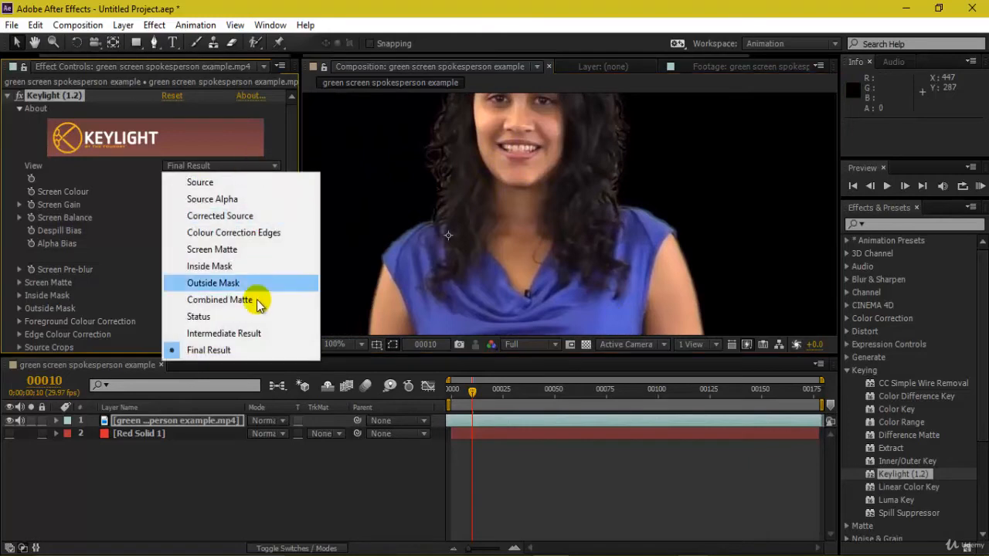
{"action": "left_click", "coordinate": [267, 333]}
{"action": "left_click_drag", "start_coordinate": [546, 222], "coordinate": [576, 48]}
{"action": "left_click_drag", "start_coordinate": [653, 177], "coordinate": [625, 208]}
{"action": "scroll", "coordinate": [633, 231], "scroll_direction": "up", "scroll_amount": 4}
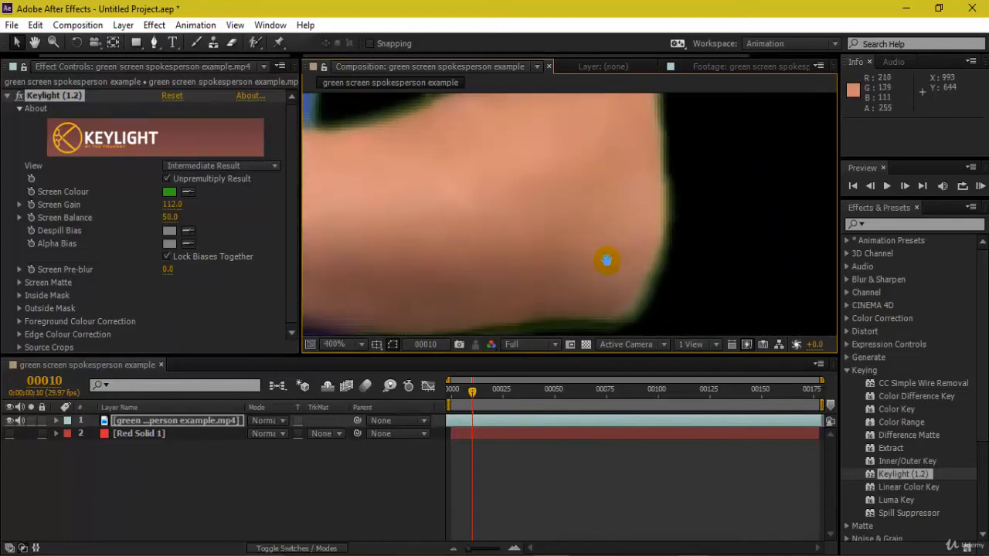
{"action": "left_click", "coordinate": [261, 167]}
{"action": "left_click", "coordinate": [240, 352]}
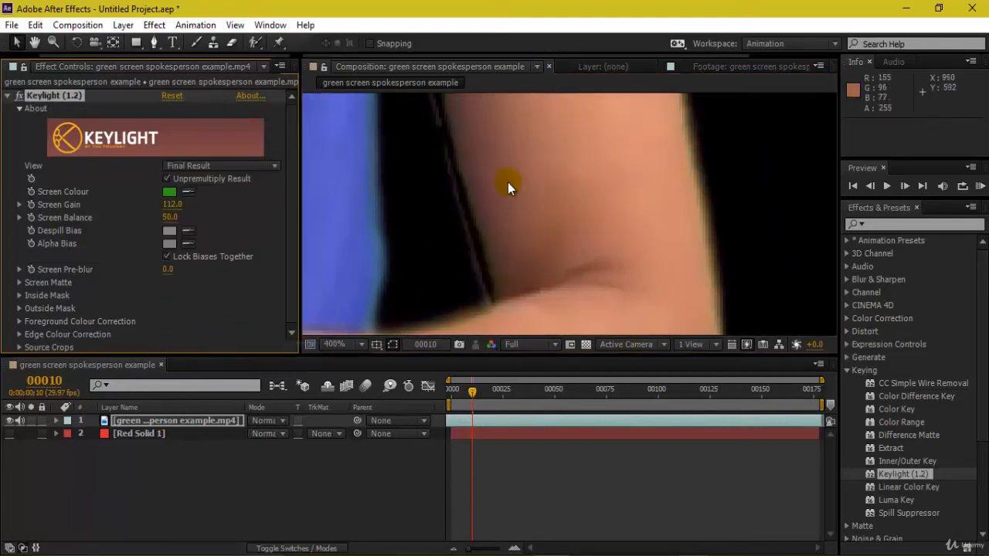
{"action": "left_click_drag", "start_coordinate": [507, 182], "coordinate": [607, 252]}
{"action": "scroll", "coordinate": [607, 253], "scroll_direction": "down", "scroll_amount": 4}
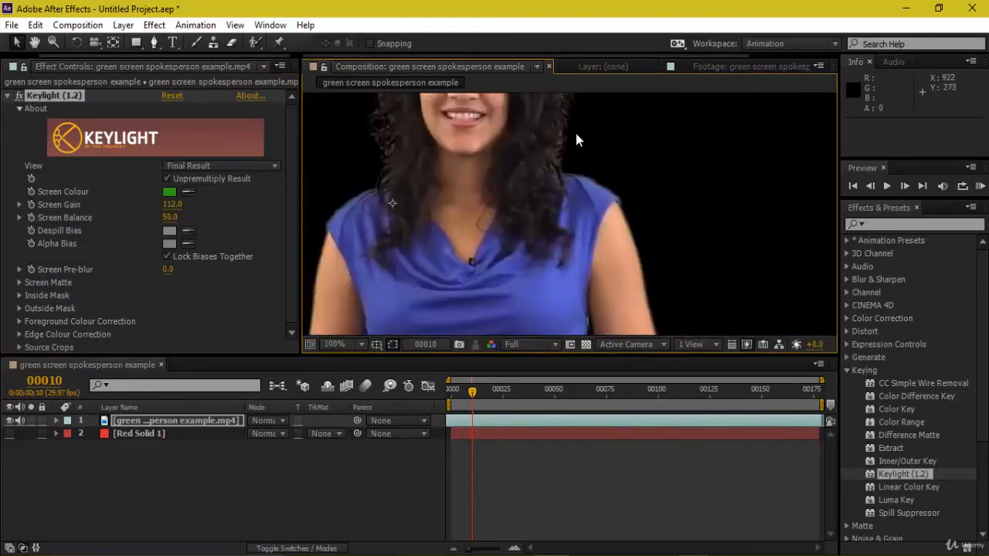
Step: Examine the hair curls in Final Result, and the hair and shoulder edge for green spill in Intermediate Result, up to 800%
{"action": "scroll", "coordinate": [440, 124], "scroll_direction": "up", "scroll_amount": 2}
{"action": "left_click_drag", "start_coordinate": [441, 124], "coordinate": [537, 289]}
{"action": "left_click_drag", "start_coordinate": [473, 214], "coordinate": [467, 124]}
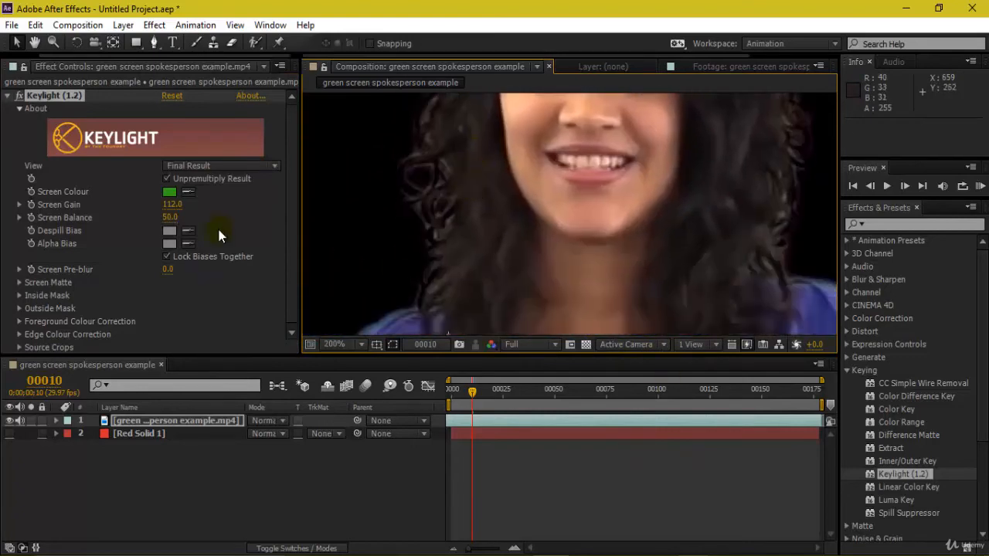
{"action": "left_click", "coordinate": [226, 166]}
{"action": "left_click", "coordinate": [237, 336]}
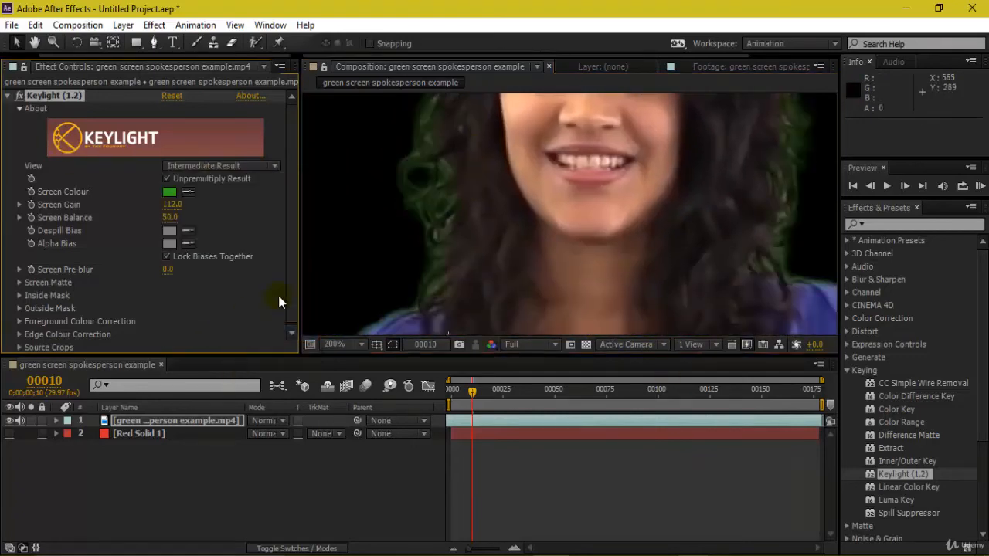
{"action": "left_click_drag", "start_coordinate": [461, 216], "coordinate": [441, 77]}
{"action": "left_click_drag", "start_coordinate": [510, 264], "coordinate": [621, 302]}
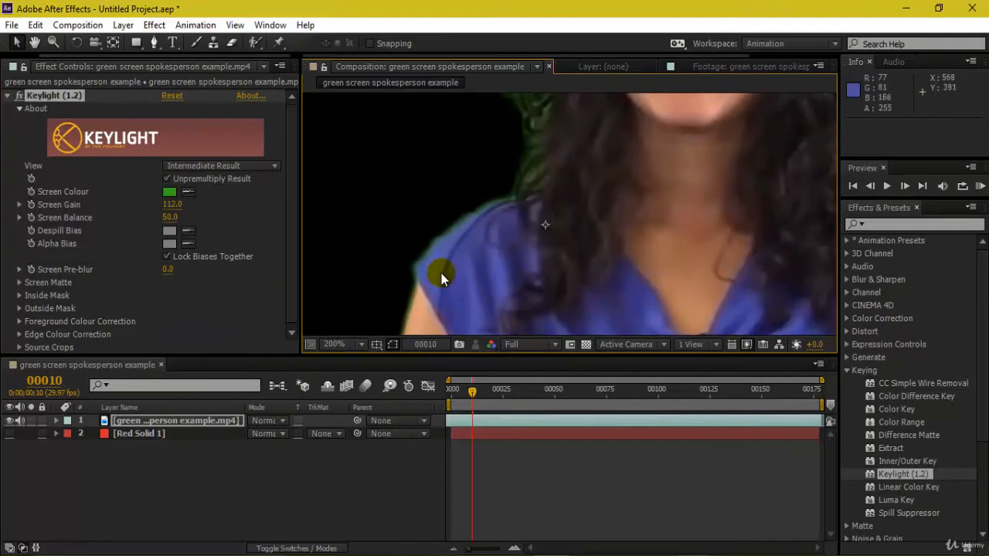
{"action": "scroll", "coordinate": [421, 205], "scroll_direction": "up", "scroll_amount": 2}
{"action": "scroll", "coordinate": [633, 194], "scroll_direction": "up", "scroll_amount": 2}
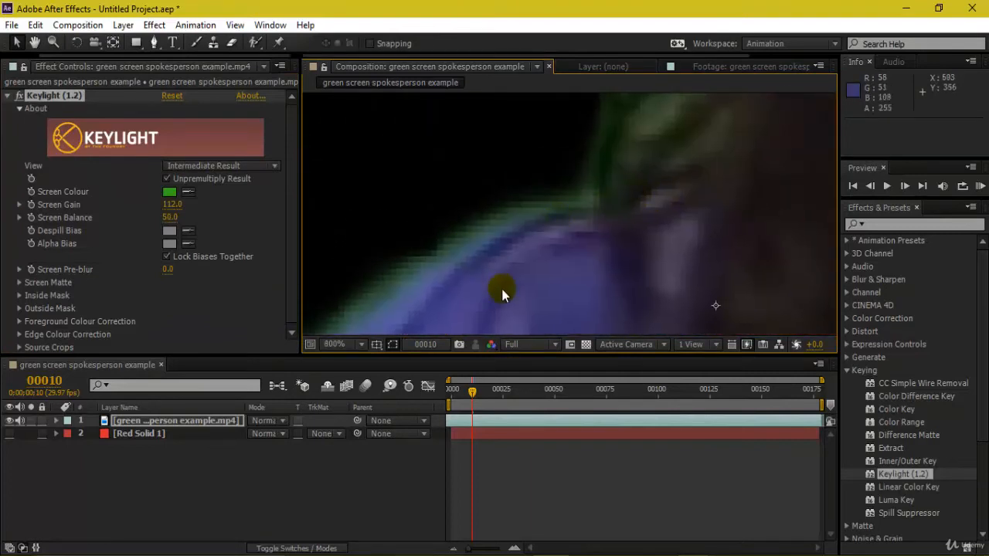
Step: Display the Alpha channel on the shoulder edge, and inspect the Green channel there and across the figure at 50%
{"action": "key", "text": "a"}
{"action": "key", "text": "a"}
{"action": "left_click", "coordinate": [491, 345]}
{"action": "left_click", "coordinate": [532, 439]}
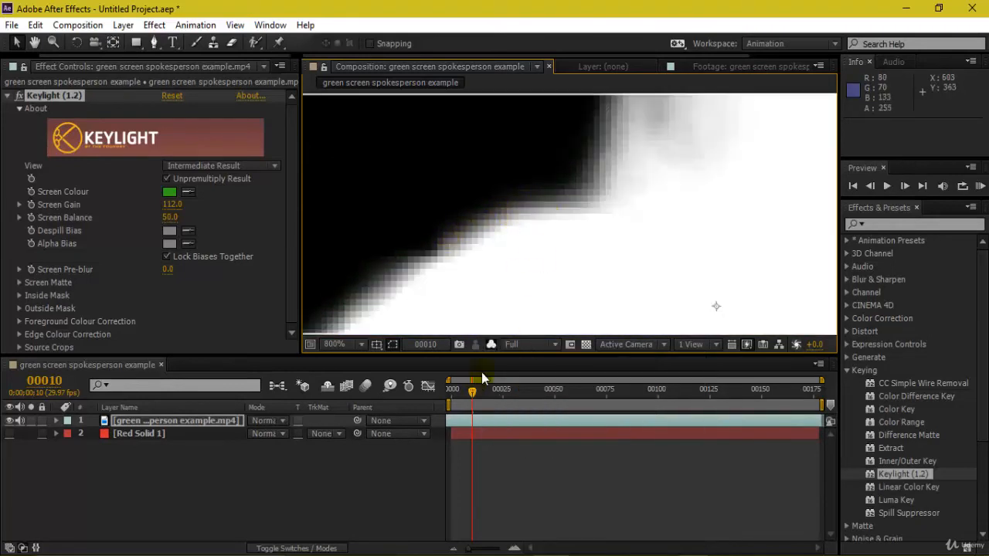
{"action": "left_click", "coordinate": [491, 345]}
{"action": "left_click", "coordinate": [520, 403]}
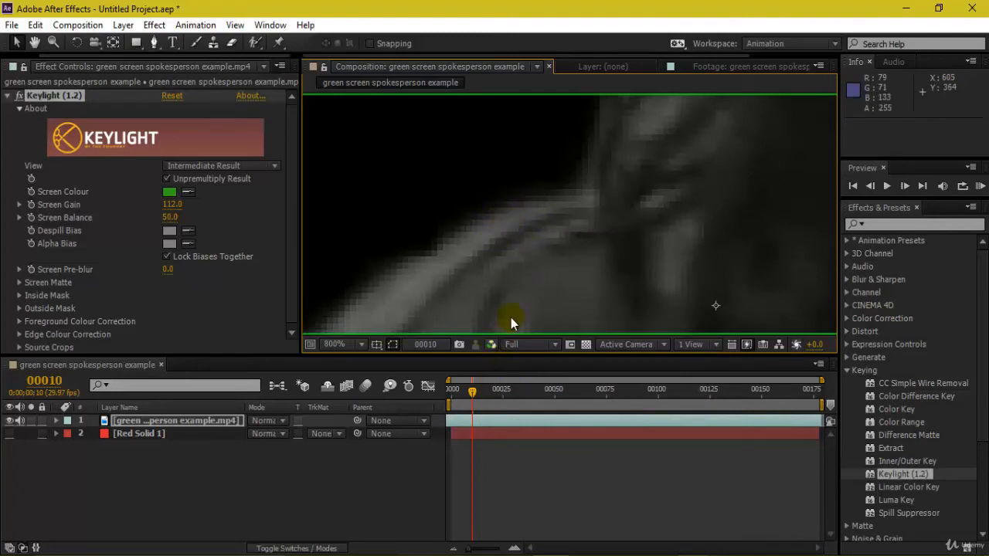
{"action": "scroll", "coordinate": [615, 182], "scroll_direction": "down", "scroll_amount": 8}
{"action": "scroll", "coordinate": [593, 188], "scroll_direction": "up", "scroll_amount": 2}
{"action": "scroll", "coordinate": [593, 188], "scroll_direction": "down", "scroll_amount": 2}
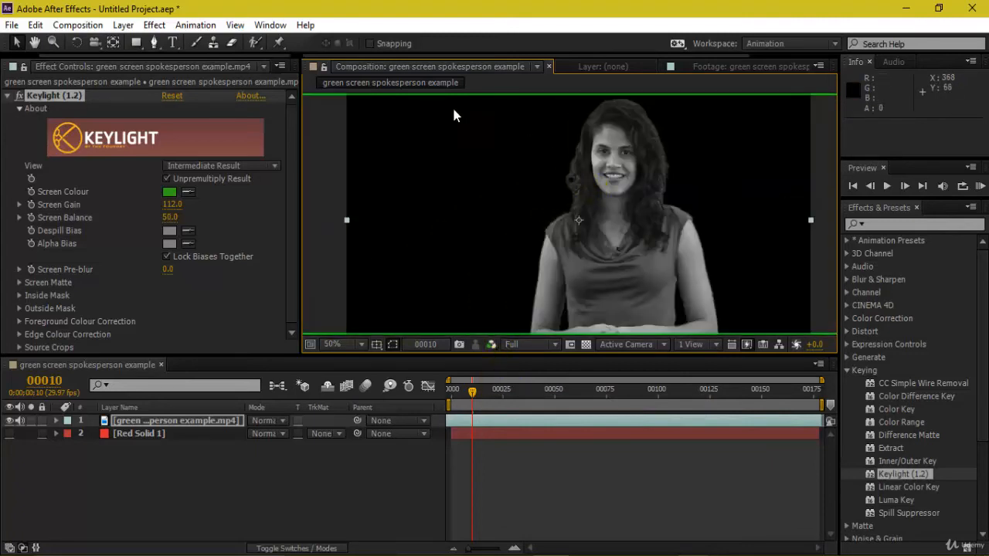
Step: Display the composition's Red and Blue channels in turn and restore the RGB view
{"action": "left_click", "coordinate": [491, 344]}
{"action": "left_click", "coordinate": [515, 383]}
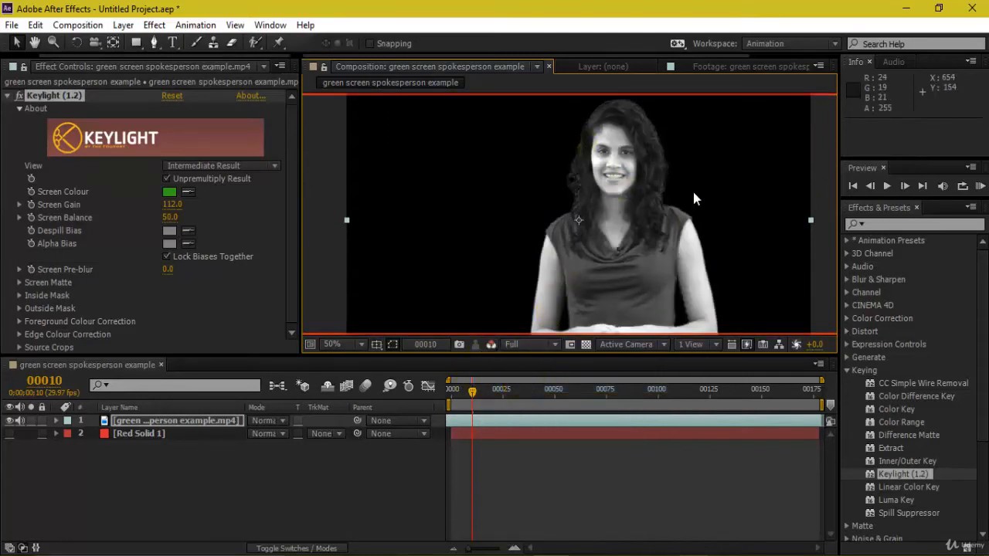
{"action": "left_click", "coordinate": [491, 344]}
{"action": "left_click", "coordinate": [517, 420]}
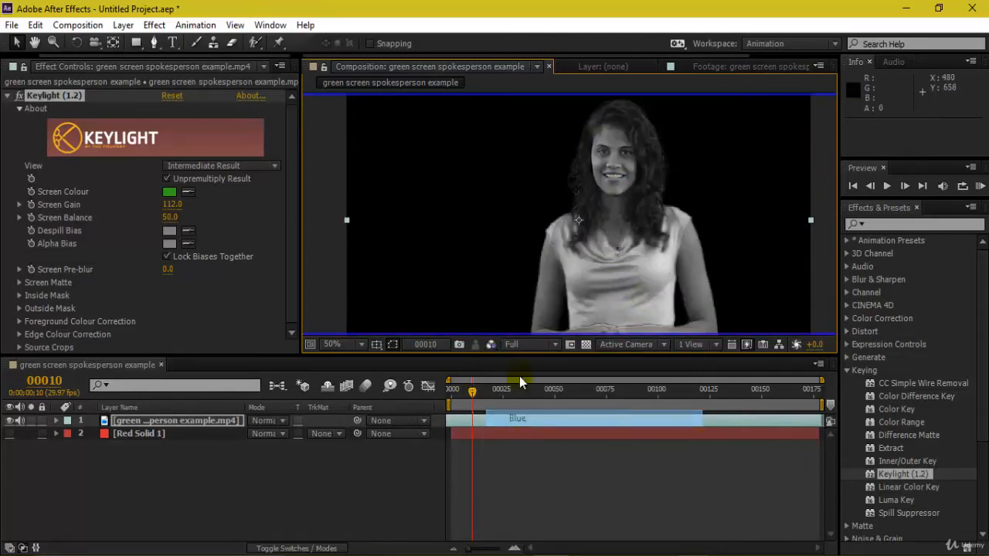
{"action": "left_click", "coordinate": [491, 344]}
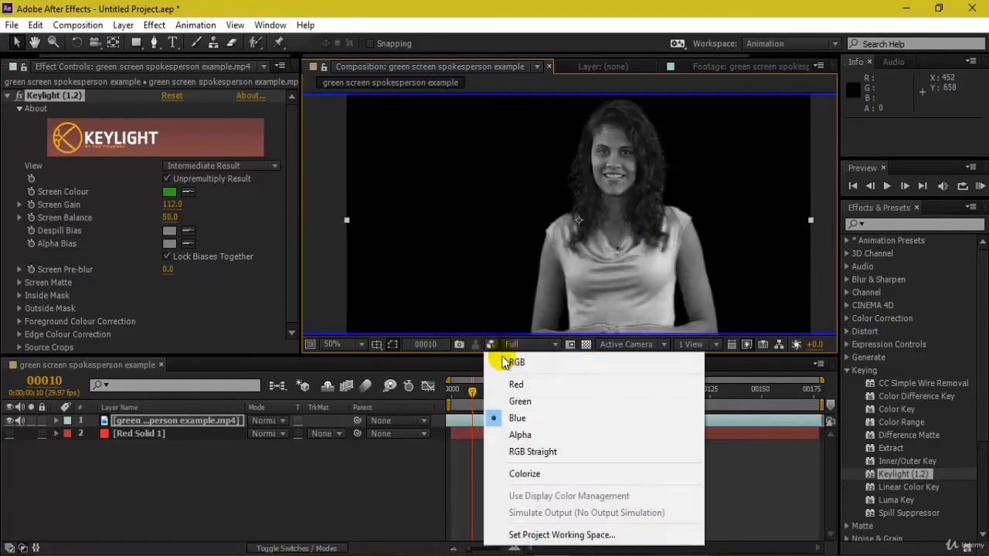
{"action": "left_click", "coordinate": [513, 358]}
Step: Examine the hair edge in Intermediate Result, and inspect the shoulder and arm gap edges in Final Result at up to 400%
{"action": "scroll", "coordinate": [604, 172], "scroll_direction": "up", "scroll_amount": 2}
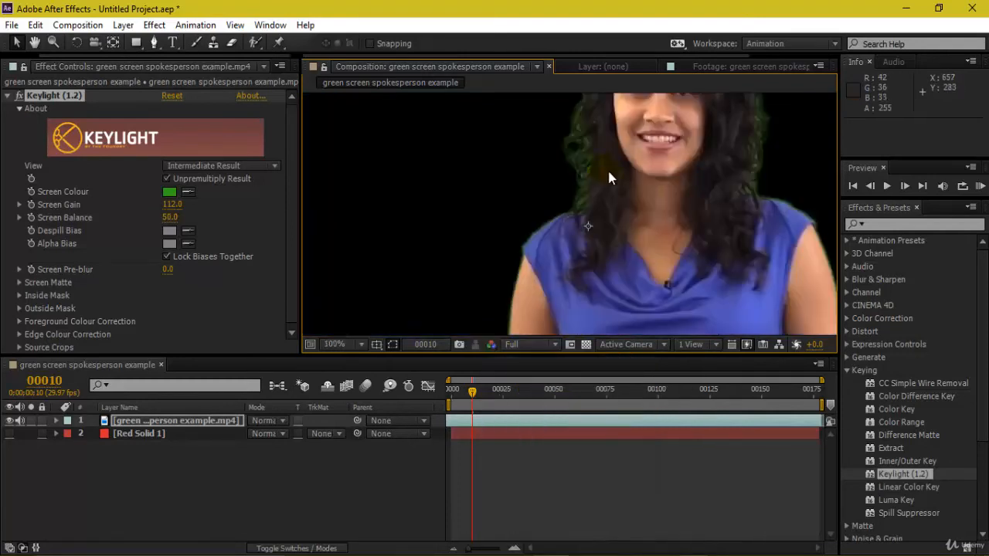
{"action": "left_click_drag", "start_coordinate": [645, 165], "coordinate": [566, 211]}
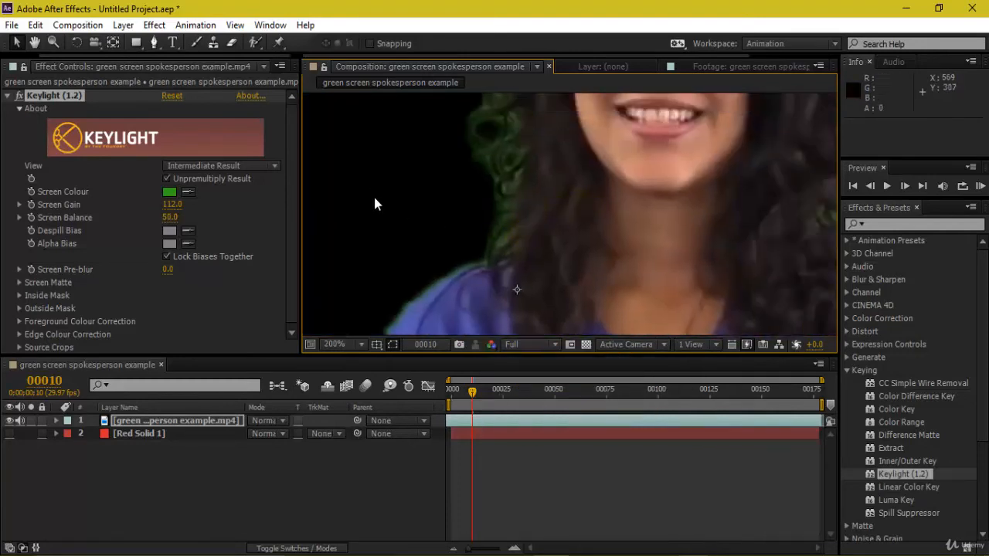
{"action": "left_click", "coordinate": [258, 165]}
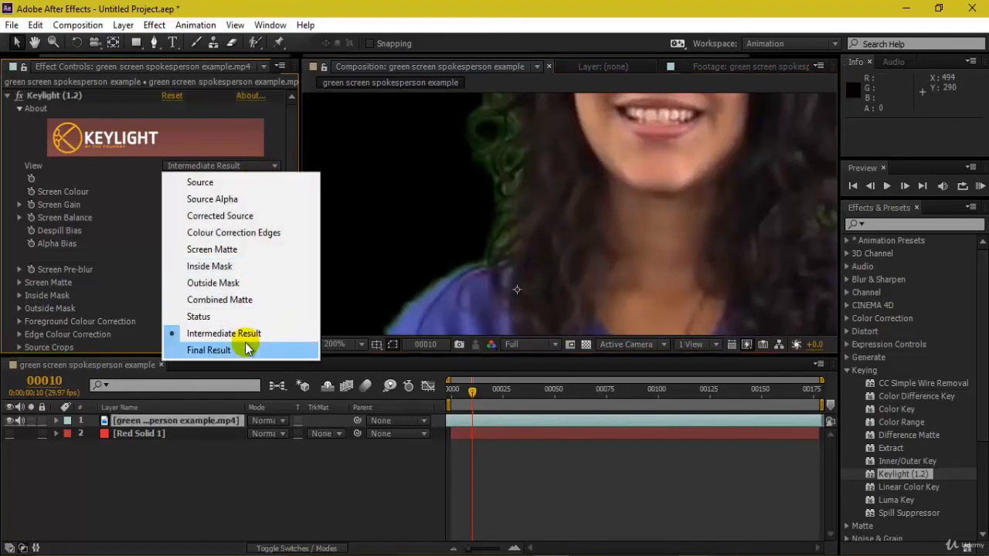
{"action": "left_click", "coordinate": [239, 347]}
{"action": "scroll", "coordinate": [559, 242], "scroll_direction": "down", "scroll_amount": 1}
{"action": "left_click_drag", "start_coordinate": [647, 258], "coordinate": [616, 163]}
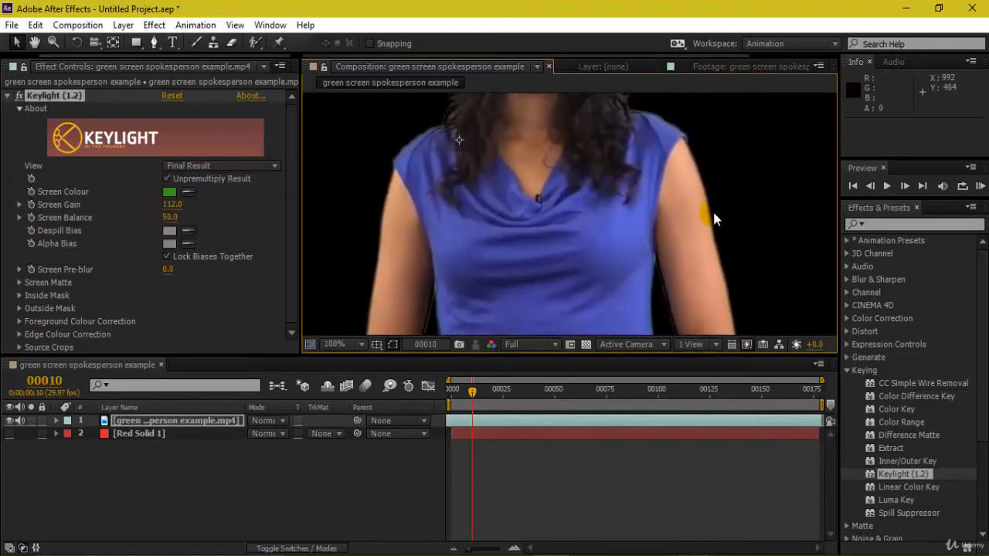
{"action": "scroll", "coordinate": [697, 266], "scroll_direction": "up", "scroll_amount": 2}
{"action": "left_click_drag", "start_coordinate": [697, 266], "coordinate": [322, 185]}
{"action": "left_click_drag", "start_coordinate": [587, 324], "coordinate": [521, 227]}
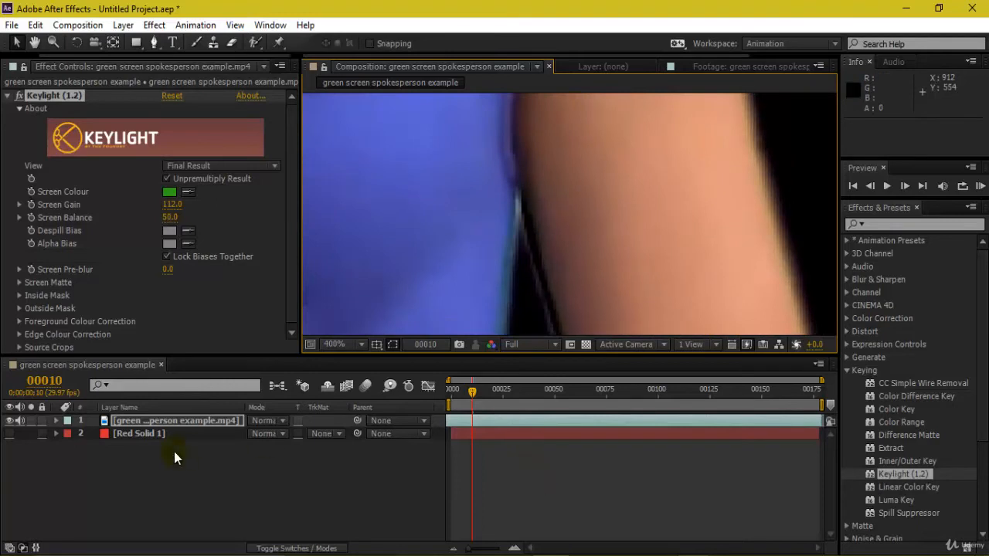
Step: Make the red solid layer visible and change its colour to light gray in Solid Settings
{"action": "double_click", "coordinate": [142, 438]}
{"action": "left_click", "coordinate": [10, 434]}
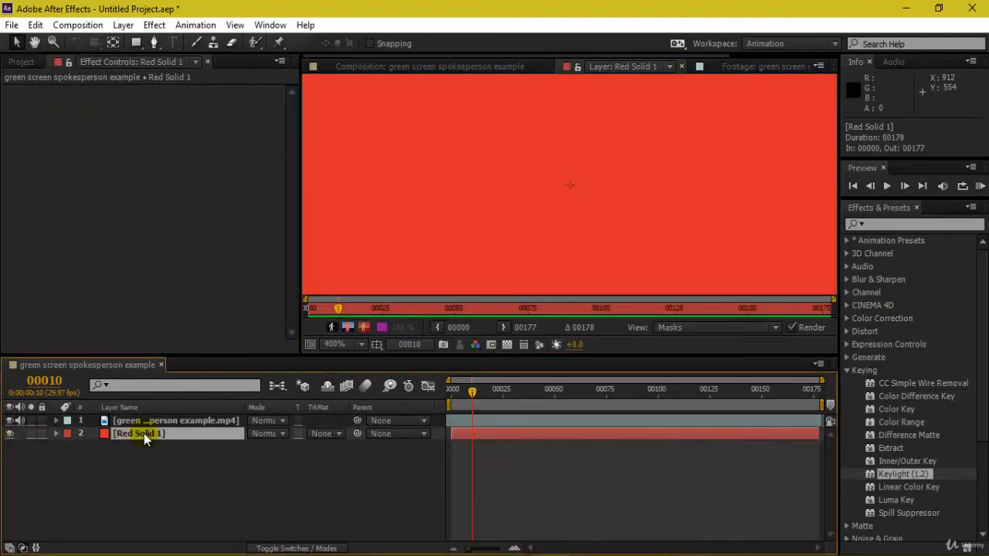
{"action": "key", "text": "ctrl+shift+y"}
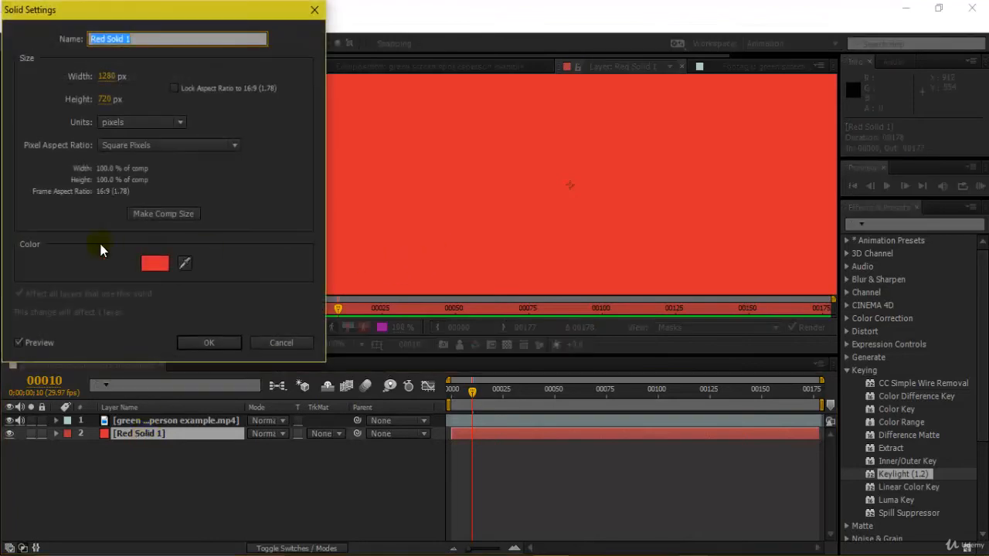
{"action": "left_click", "coordinate": [155, 264]}
{"action": "left_click", "coordinate": [73, 287]}
{"action": "left_click", "coordinate": [379, 220]}
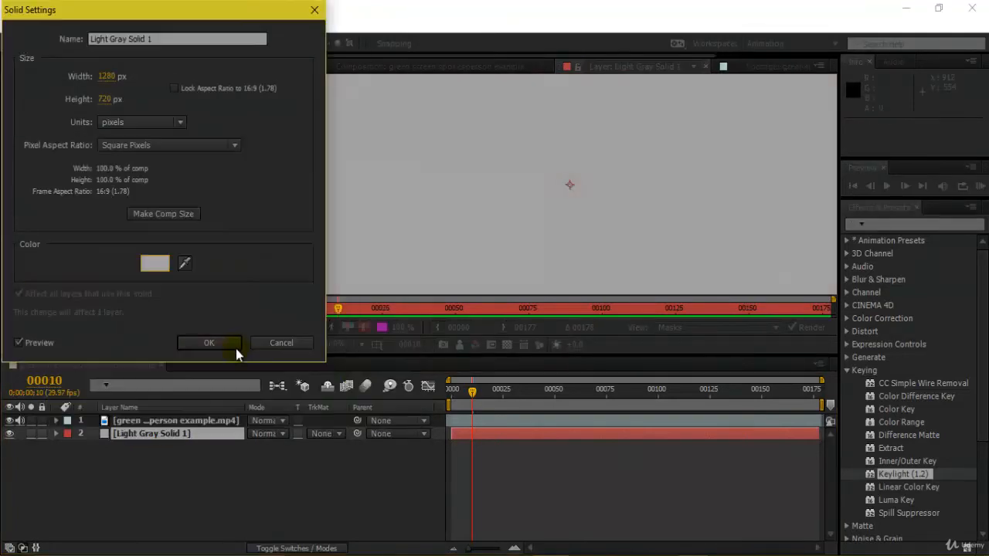
{"action": "left_click", "coordinate": [234, 347]}
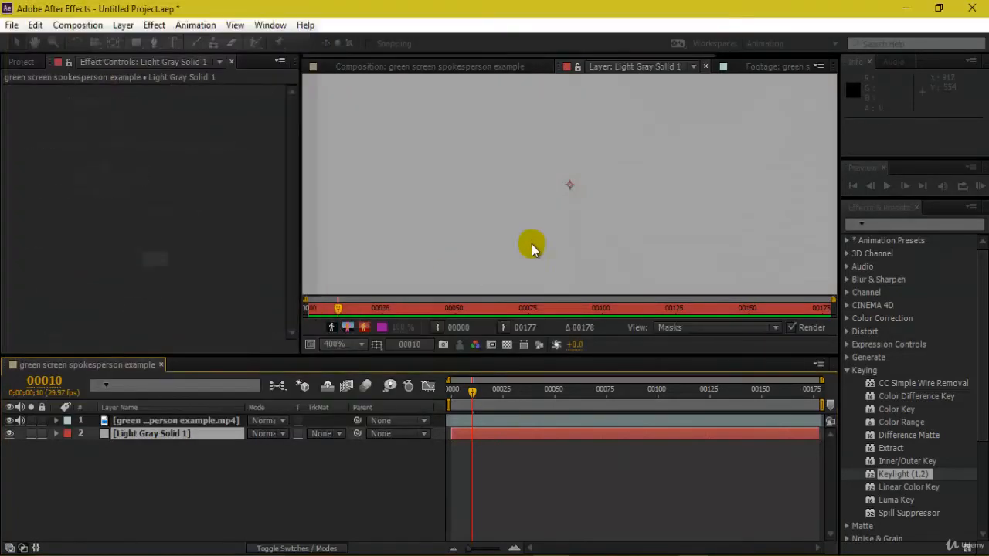
Step: Examine the keyed hair curls against the gray solid in the composition at up to 800%
{"action": "left_click", "coordinate": [433, 65]}
{"action": "scroll", "coordinate": [626, 260], "scroll_direction": "down", "scroll_amount": 3}
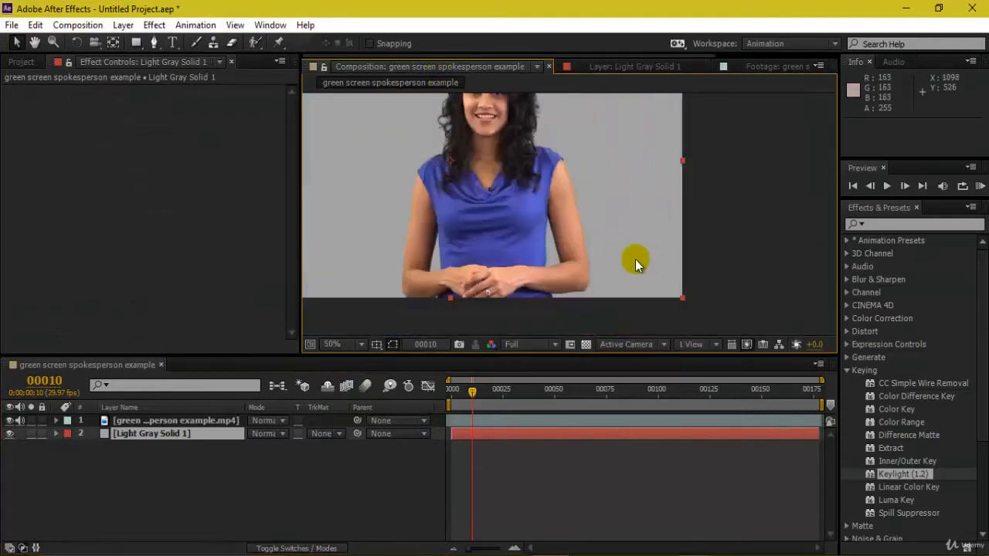
{"action": "scroll", "coordinate": [634, 261], "scroll_direction": "up", "scroll_amount": 1}
{"action": "left_click_drag", "start_coordinate": [617, 285], "coordinate": [657, 382]}
{"action": "left_click_drag", "start_coordinate": [460, 190], "coordinate": [532, 285]}
{"action": "scroll", "coordinate": [573, 221], "scroll_direction": "up", "scroll_amount": 3}
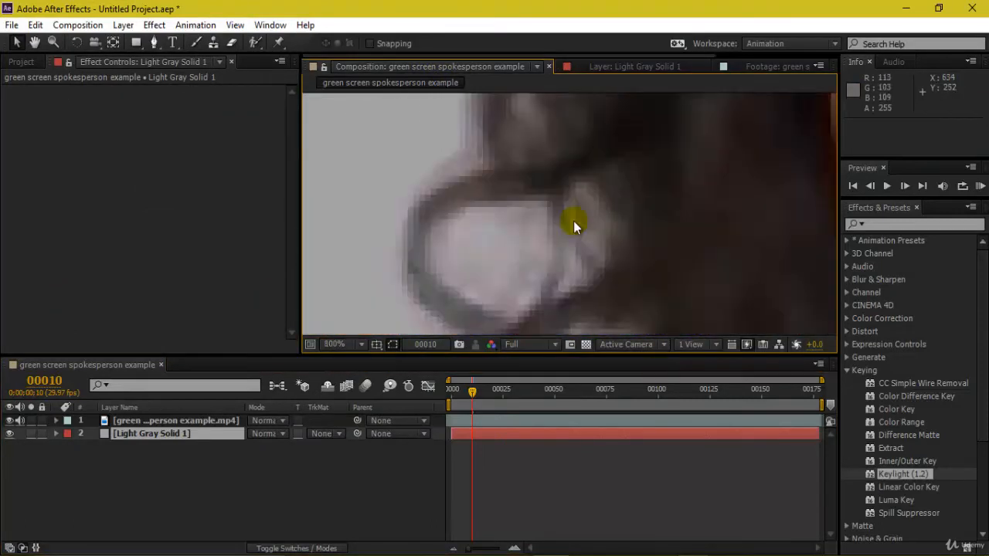
{"action": "scroll", "coordinate": [580, 212], "scroll_direction": "down", "scroll_amount": 5}
{"action": "left_click_drag", "start_coordinate": [614, 258], "coordinate": [604, 171]}
Step: Select the spokesperson footage layer, compare the key with the gray solid shown and hidden, and leave the solid hidden
{"action": "left_click", "coordinate": [206, 422]}
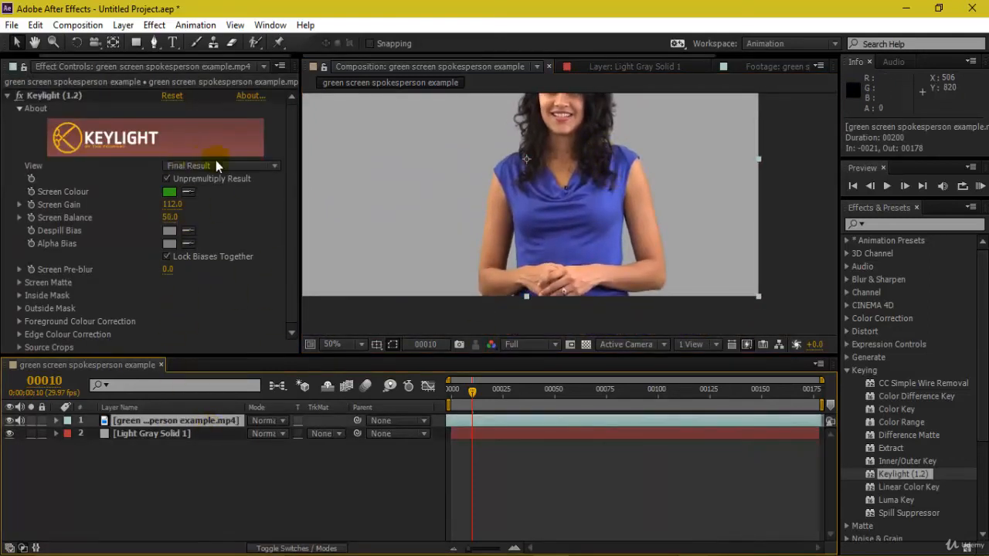
{"action": "left_click", "coordinate": [9, 434]}
{"action": "left_click", "coordinate": [9, 434]}
{"action": "left_click", "coordinate": [10, 434]}
{"action": "left_click", "coordinate": [9, 434]}
{"action": "left_click", "coordinate": [9, 434]}
{"action": "left_click", "coordinate": [9, 434]}
{"action": "left_click", "coordinate": [9, 435]}
Step: Lower Keylight's Screen Gain to about 91, and set it to 100 while viewing the head in Final Result
{"action": "scroll", "coordinate": [685, 246], "scroll_direction": "up", "scroll_amount": 2}
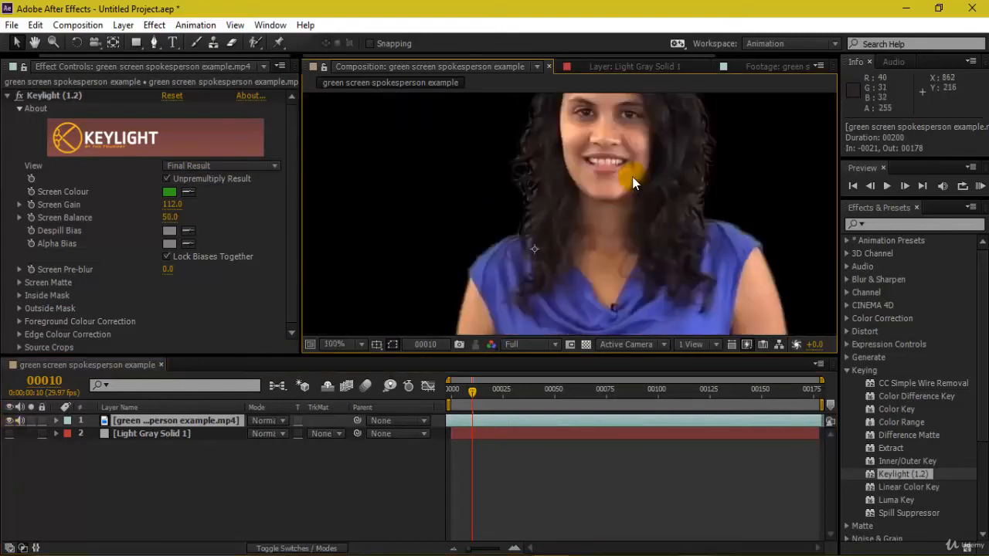
{"action": "left_click_drag", "start_coordinate": [691, 185], "coordinate": [647, 275]}
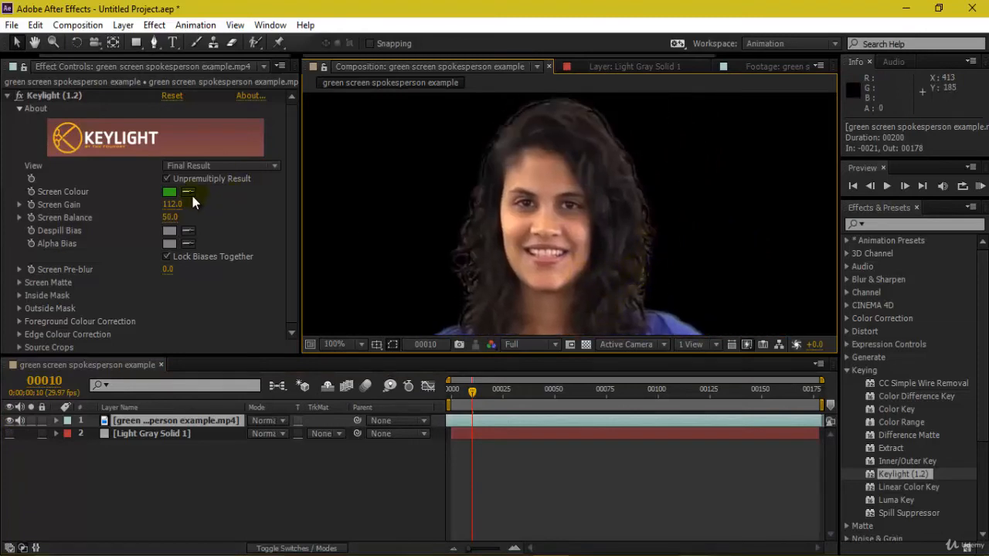
{"action": "left_click_drag", "start_coordinate": [173, 200], "coordinate": [157, 199]}
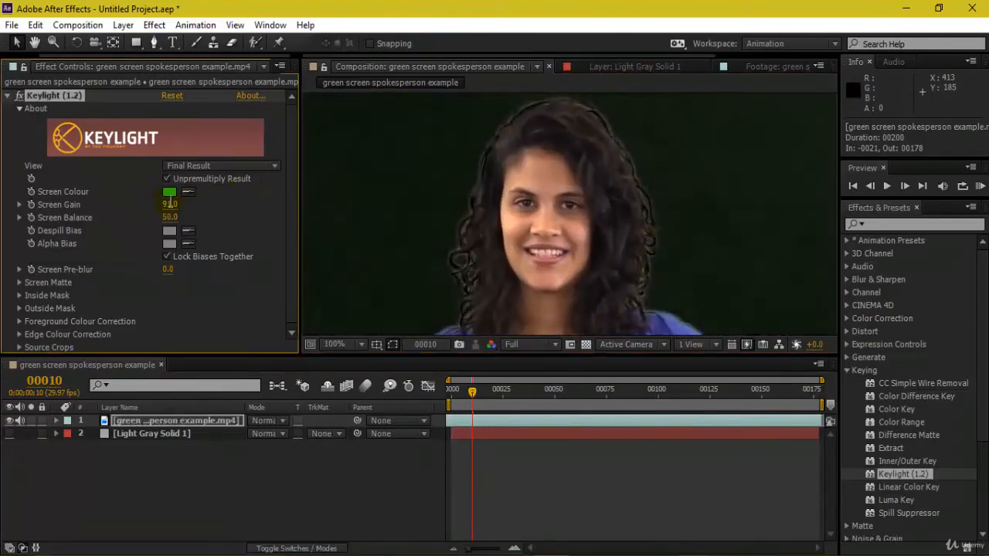
{"action": "left_click", "coordinate": [170, 203]}
{"action": "key", "text": "Return"}
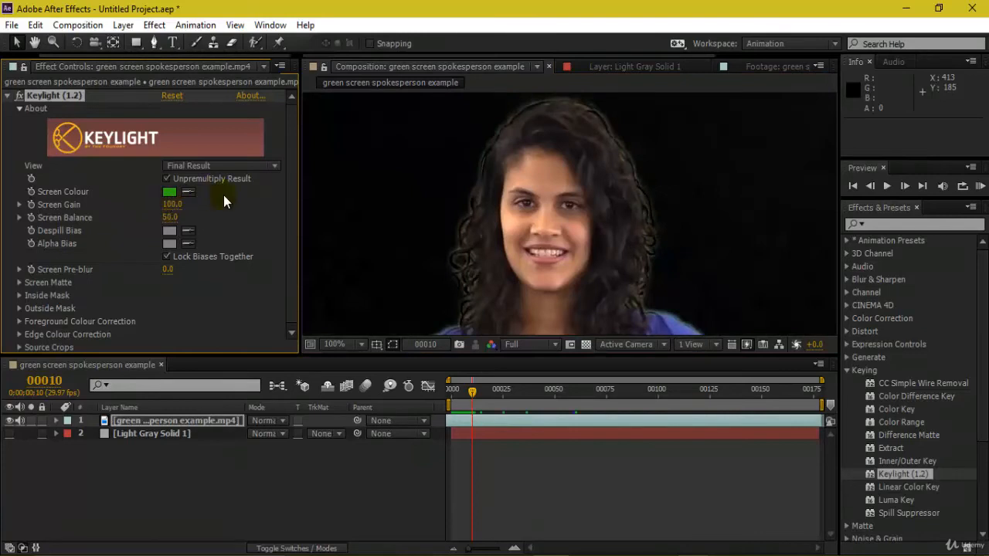
Step: Switch the Keylight view to Screen Matte and set Screen Gain to 112
{"action": "scroll", "coordinate": [543, 213], "scroll_direction": "down", "scroll_amount": 2}
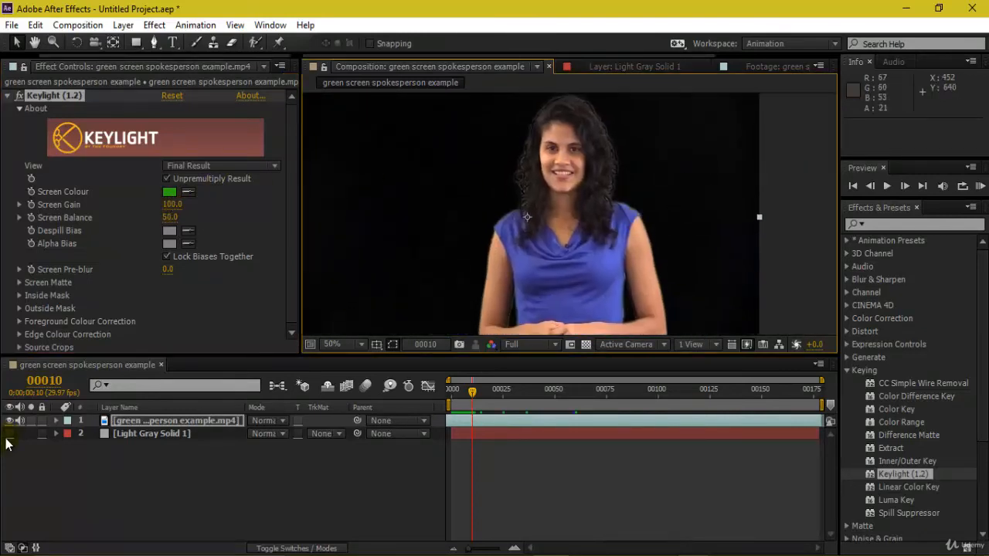
{"action": "left_click", "coordinate": [220, 165]}
{"action": "left_click", "coordinate": [229, 255]}
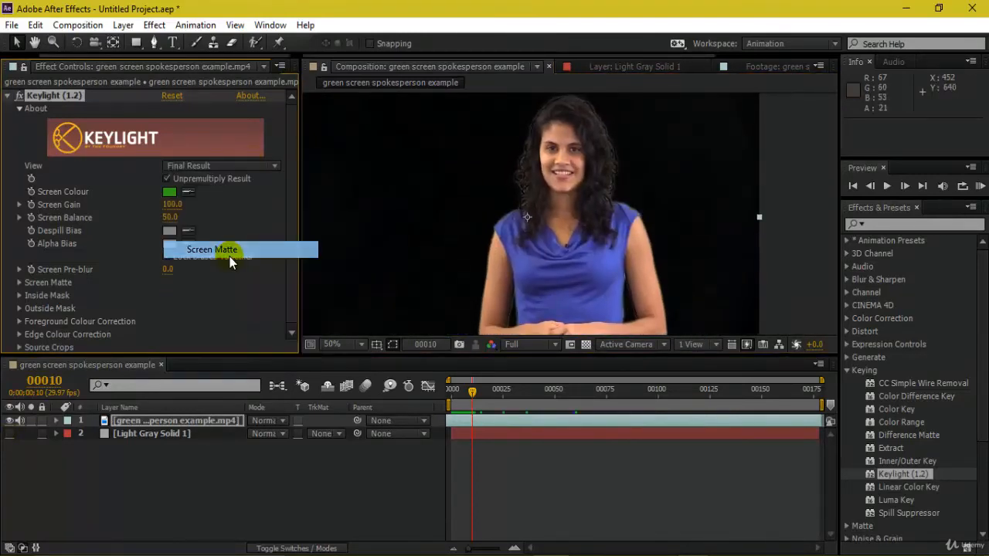
{"action": "scroll", "coordinate": [694, 234], "scroll_direction": "down", "scroll_amount": 1}
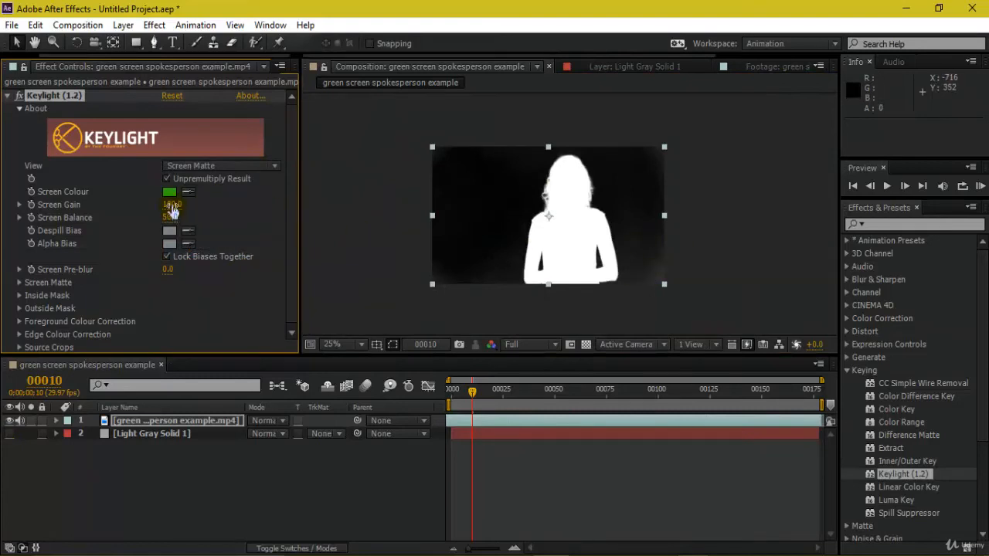
{"action": "type", "text": "112"}
{"action": "key", "text": "Return"}
Step: Examine the Screen Matte for the solidity of the body and hair edges, in the maximized and normal composition viewer
{"action": "scroll", "coordinate": [569, 165], "scroll_direction": "up", "scroll_amount": 3}
{"action": "scroll", "coordinate": [628, 181], "scroll_direction": "down", "scroll_amount": 1}
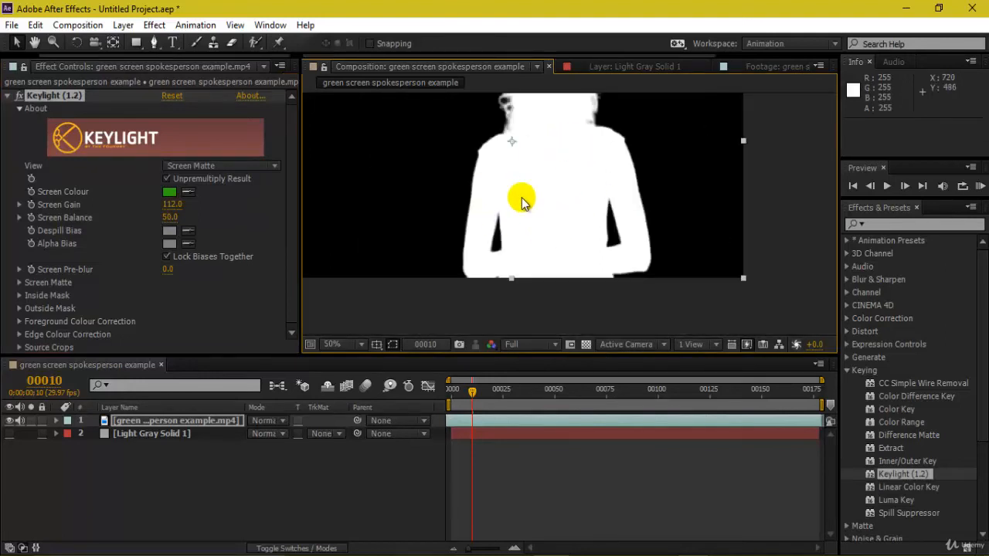
{"action": "left_click_drag", "start_coordinate": [626, 210], "coordinate": [635, 260]}
{"action": "left_click_drag", "start_coordinate": [595, 286], "coordinate": [622, 185]}
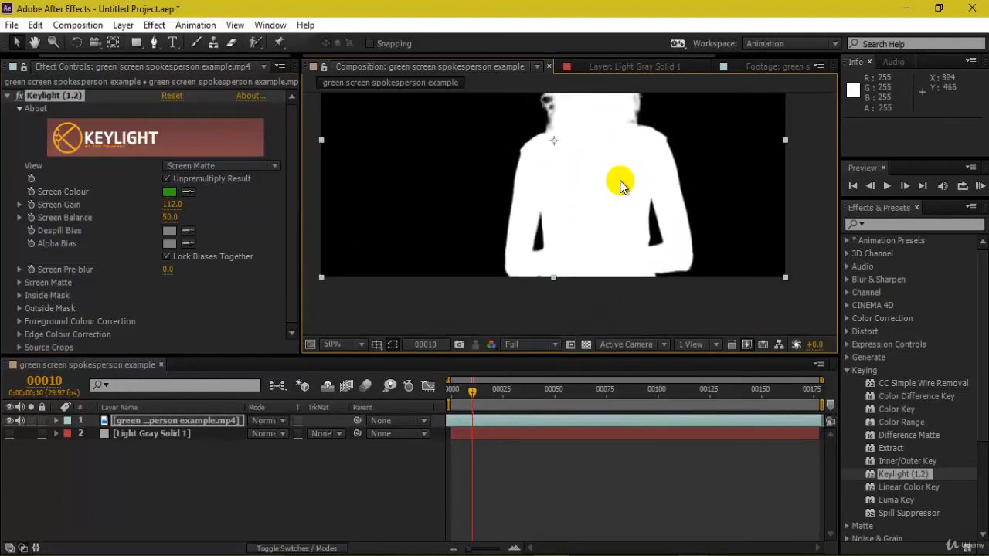
{"action": "key", "text": "grave"}
{"action": "scroll", "coordinate": [529, 375], "scroll_direction": "up", "scroll_amount": 1}
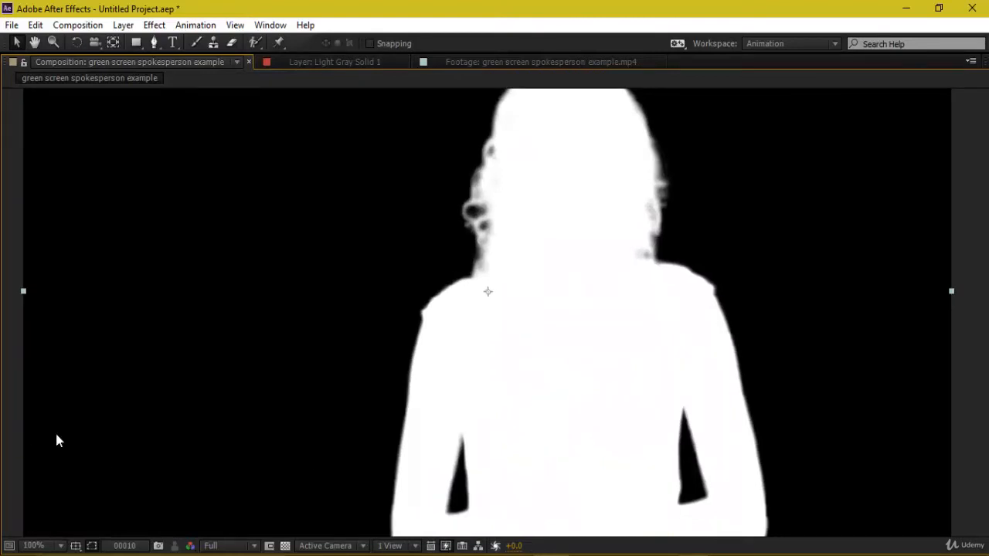
{"action": "scroll", "coordinate": [216, 408], "scroll_direction": "down", "scroll_amount": 3}
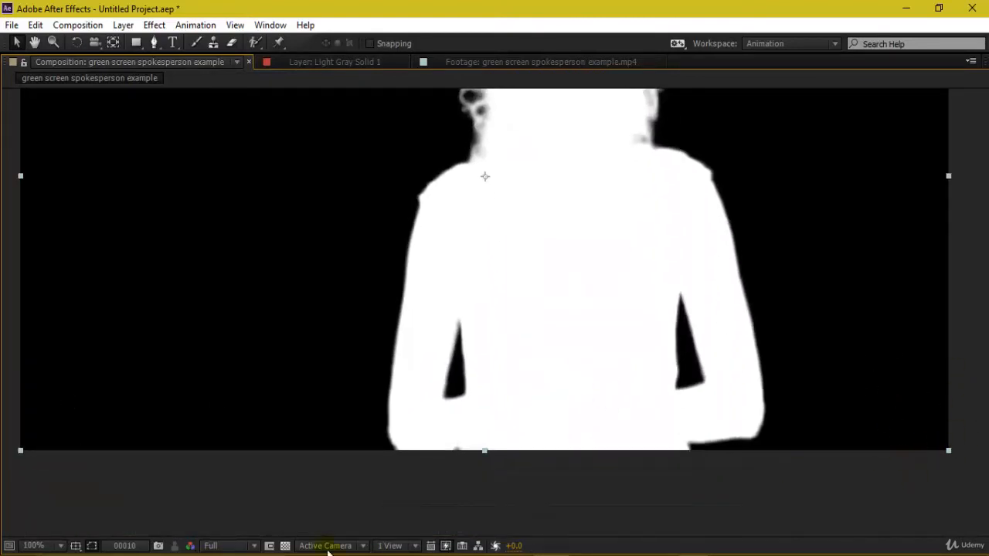
{"action": "key", "text": "grave"}
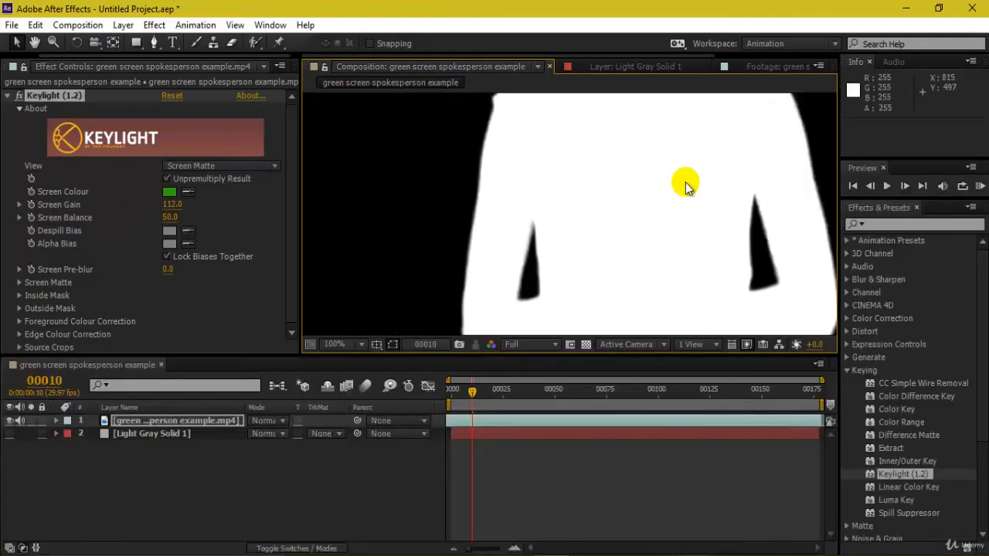
{"action": "key", "text": "grave"}
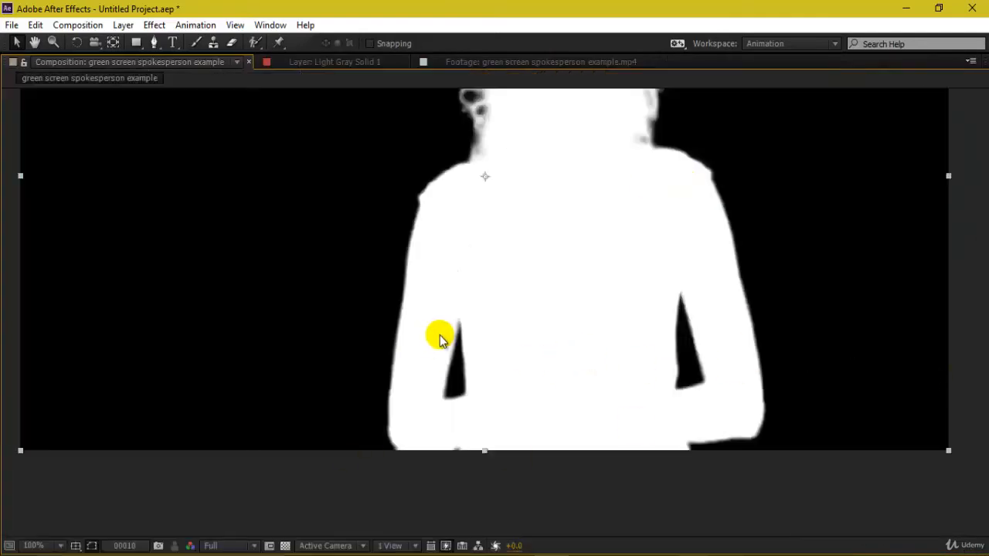
{"action": "key", "text": "grave"}
{"action": "scroll", "coordinate": [597, 233], "scroll_direction": "down", "scroll_amount": 1}
{"action": "left_click_drag", "start_coordinate": [646, 207], "coordinate": [636, 267]}
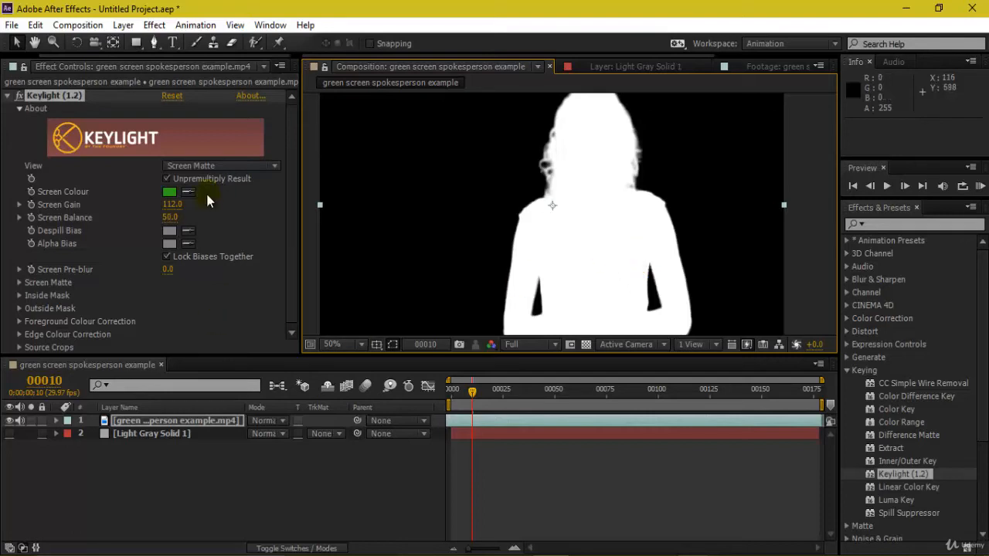
Step: Compare the Screen Matte at a Screen Gain of 100 and at 112
{"action": "left_click", "coordinate": [172, 206]}
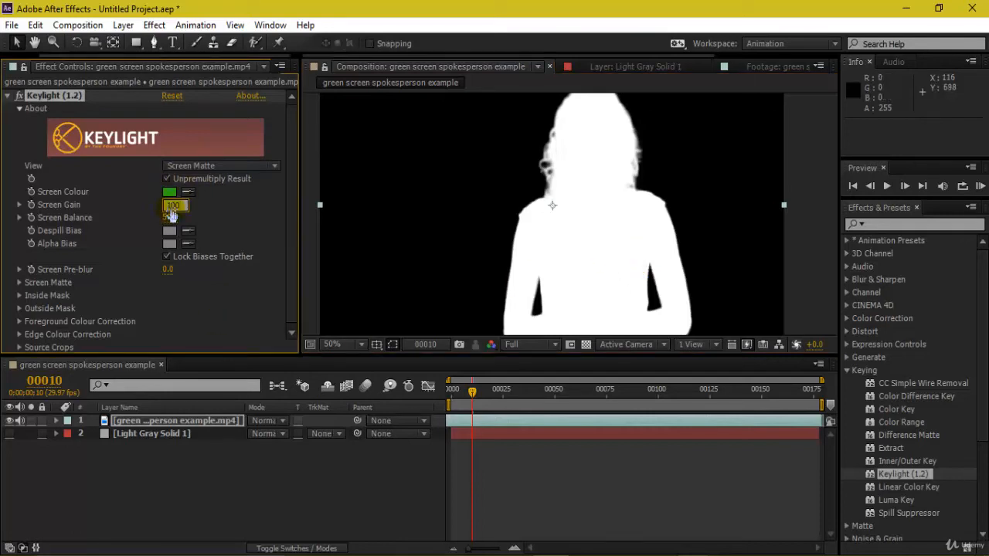
{"action": "type", "text": "100"}
{"action": "key", "text": "Return"}
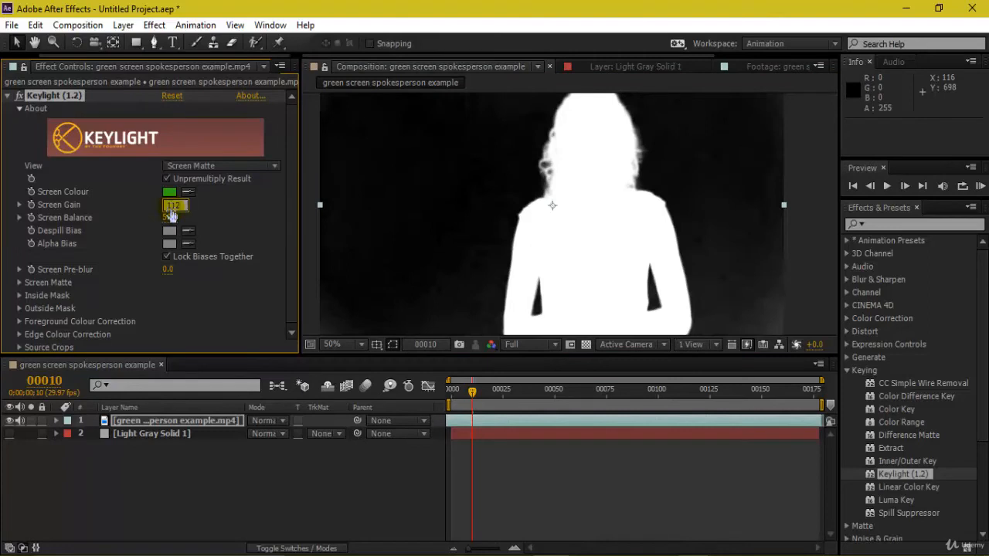
{"action": "key", "text": "Return"}
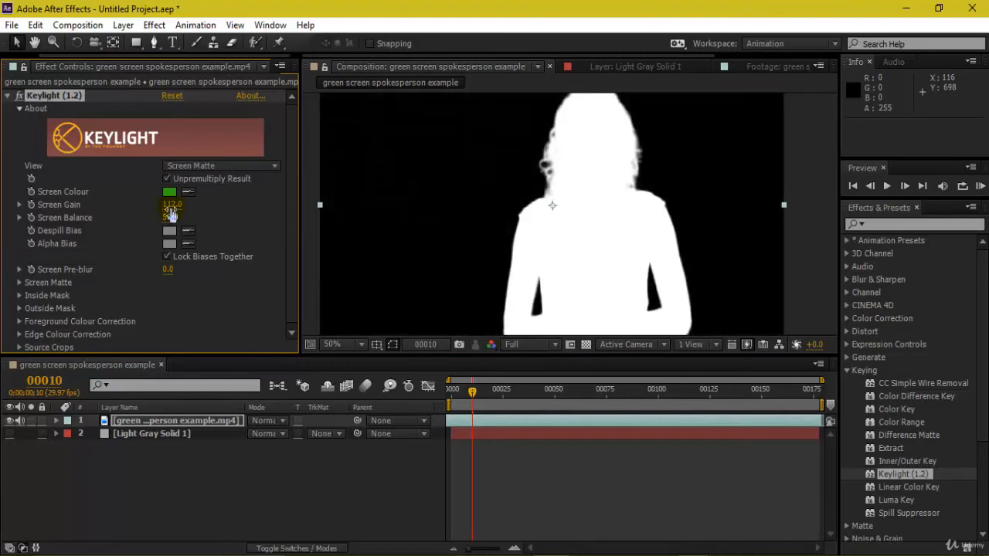
{"action": "right_click", "coordinate": [648, 250]}
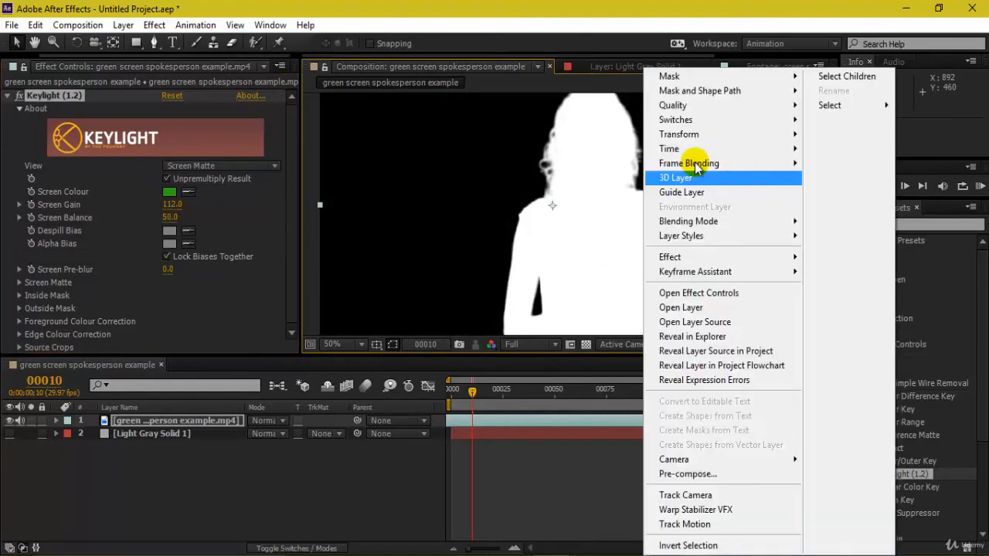
{"action": "key", "text": "Escape"}
Step: Display Intermediate Result and compare the key there at a Screen Gain of 100 and at 112
{"action": "left_click", "coordinate": [272, 167]}
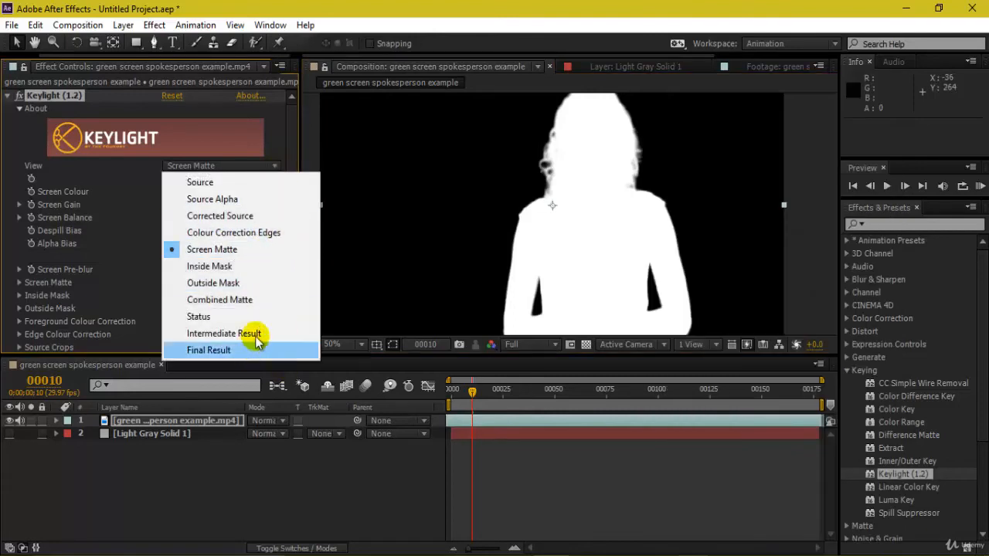
{"action": "left_click", "coordinate": [256, 333]}
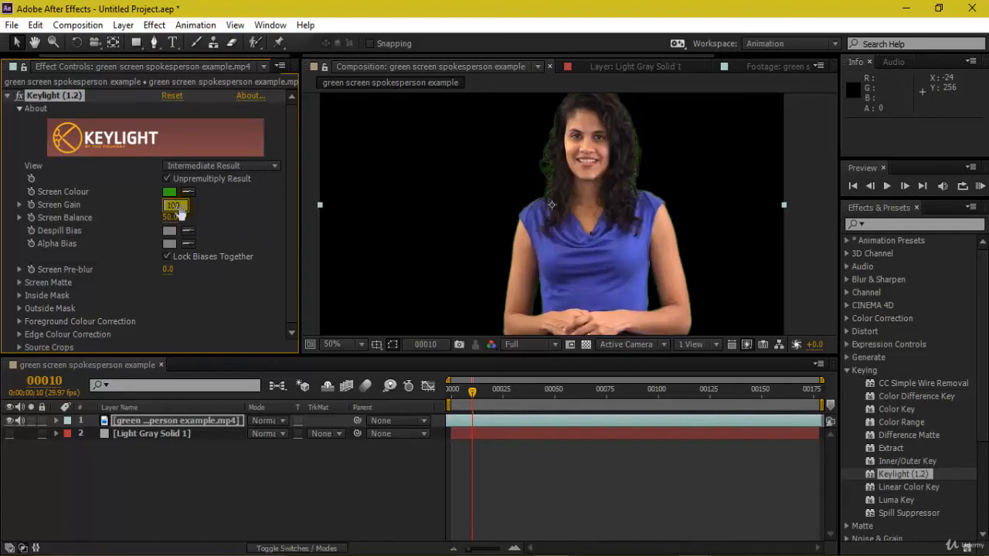
{"action": "key", "text": "Return"}
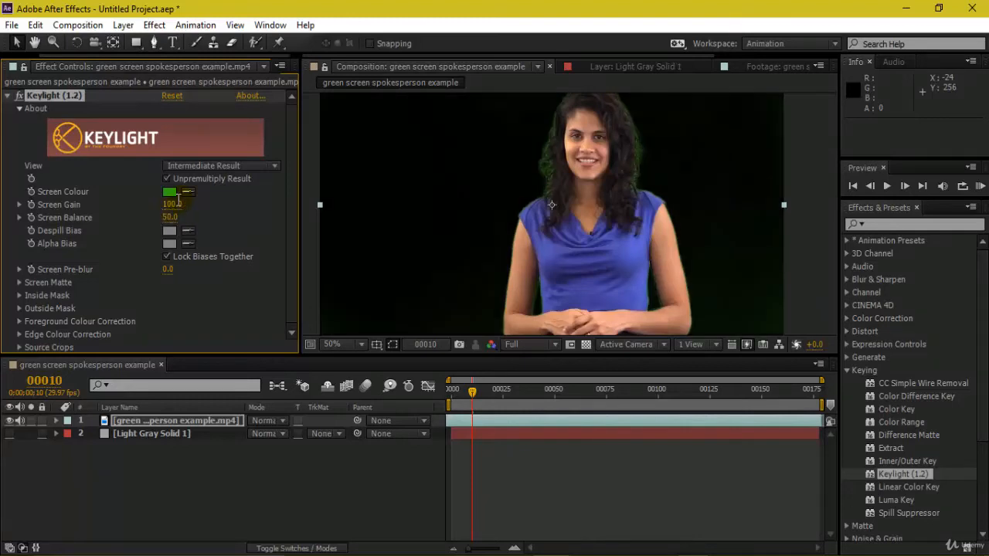
{"action": "left_click", "coordinate": [174, 204]}
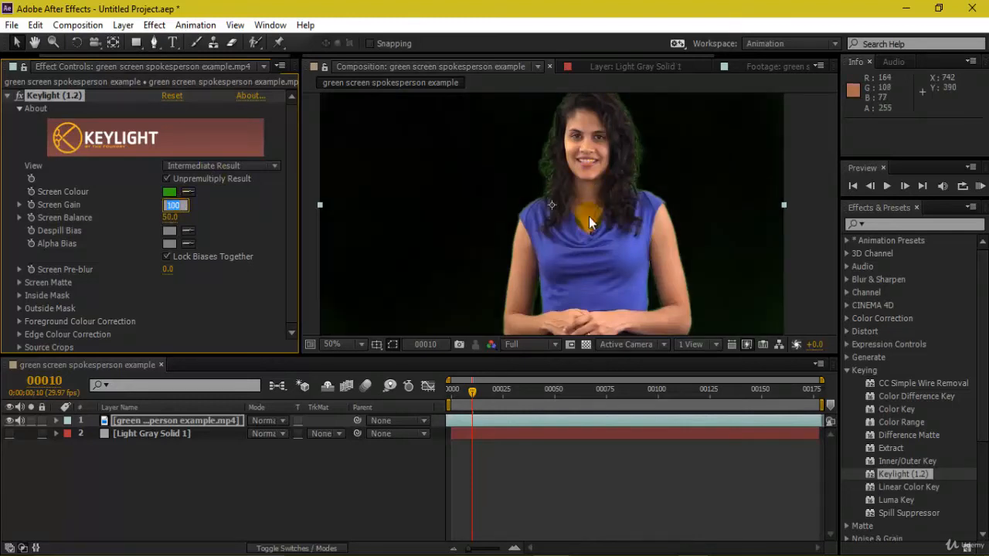
{"action": "type", "text": "112"}
{"action": "key", "text": "Return"}
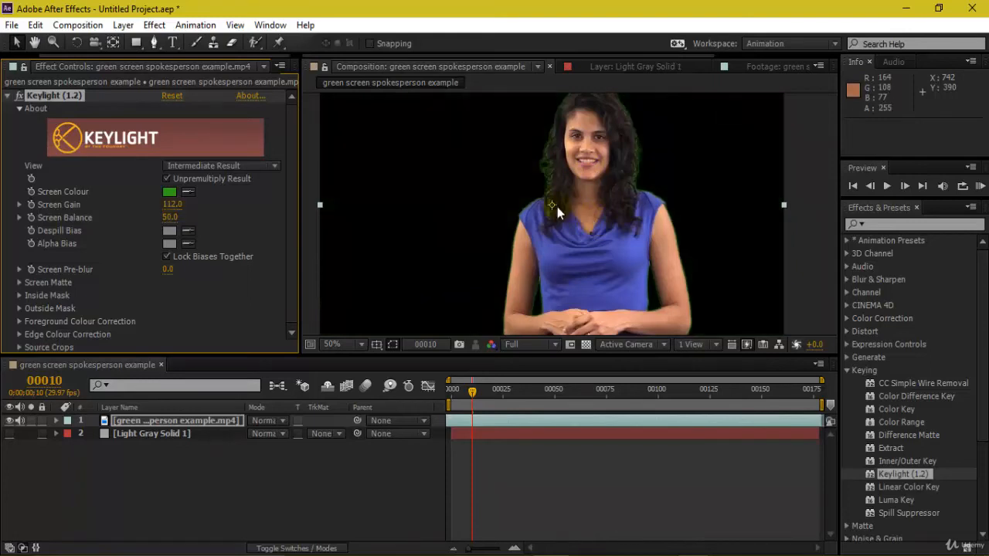
Step: Switch the Keylight view to Final Result and examine the keyed figure against black at 50%
{"action": "left_click", "coordinate": [259, 166]}
{"action": "left_click", "coordinate": [261, 347]}
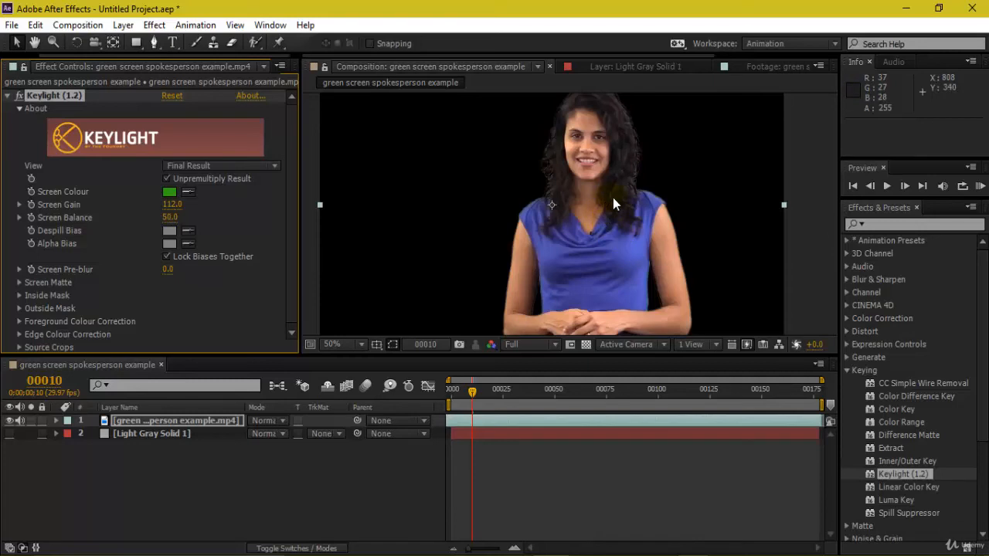
{"action": "scroll", "coordinate": [613, 197], "scroll_direction": "up", "scroll_amount": 1}
{"action": "scroll", "coordinate": [571, 240], "scroll_direction": "down", "scroll_amount": 1}
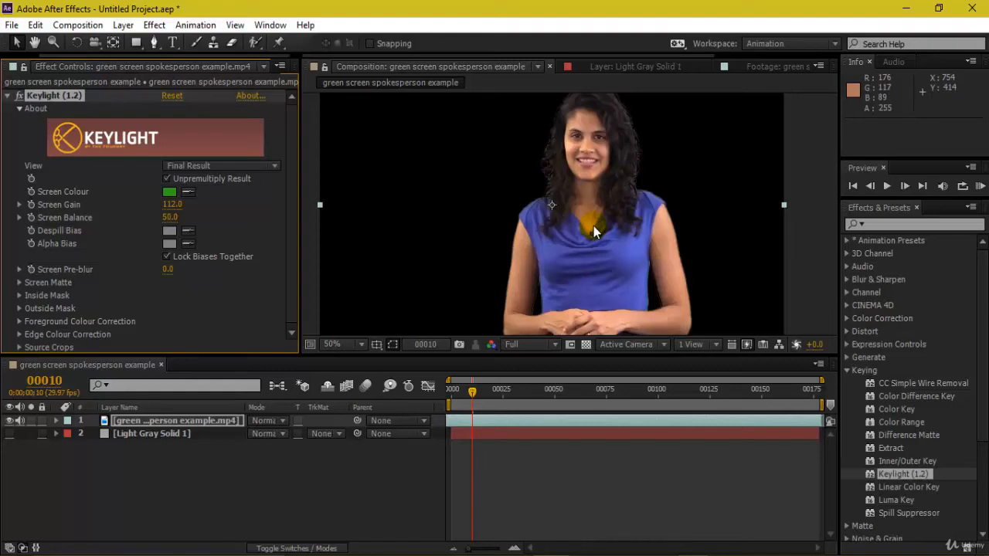
{"action": "mouse_move", "coordinate": [729, 285]}
{"action": "left_mouse_down"}
{"action": "mouse_move", "coordinate": [718, 260]}
{"action": "mouse_move", "coordinate": [731, 279]}
{"action": "left_mouse_up"}
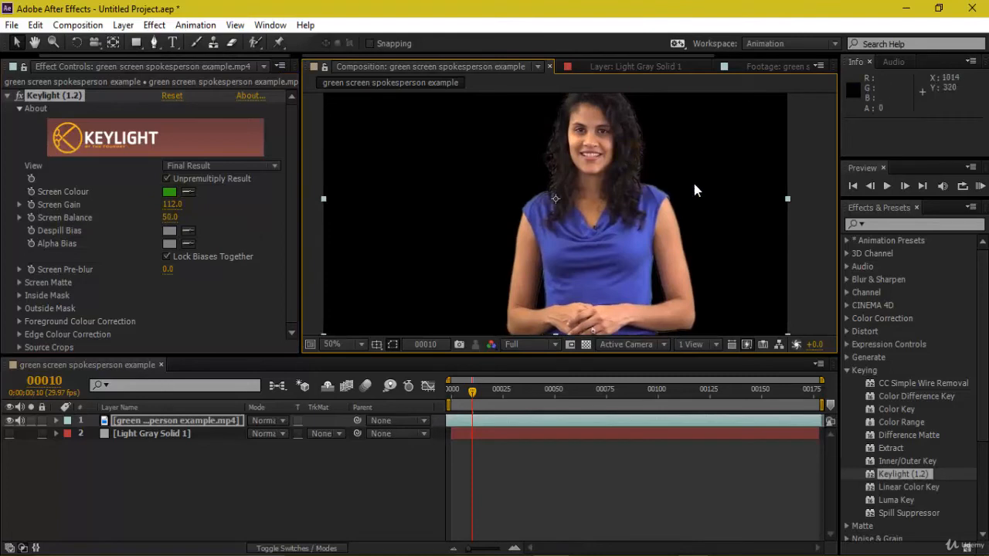
{"action": "left_click_drag", "start_coordinate": [747, 193], "coordinate": [749, 240]}
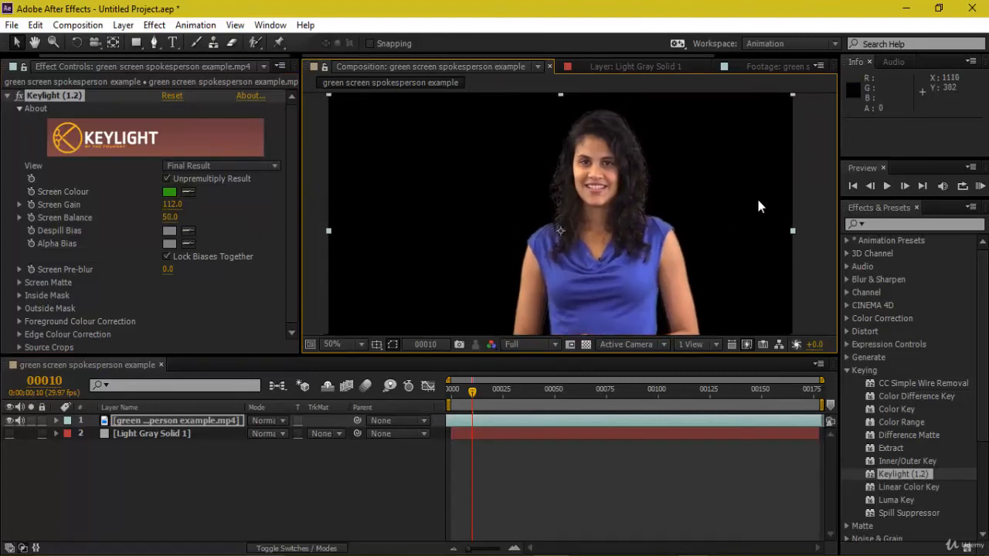
{"action": "left_click_drag", "start_coordinate": [758, 206], "coordinate": [695, 184]}
{"action": "left_click_drag", "start_coordinate": [623, 215], "coordinate": [669, 265]}
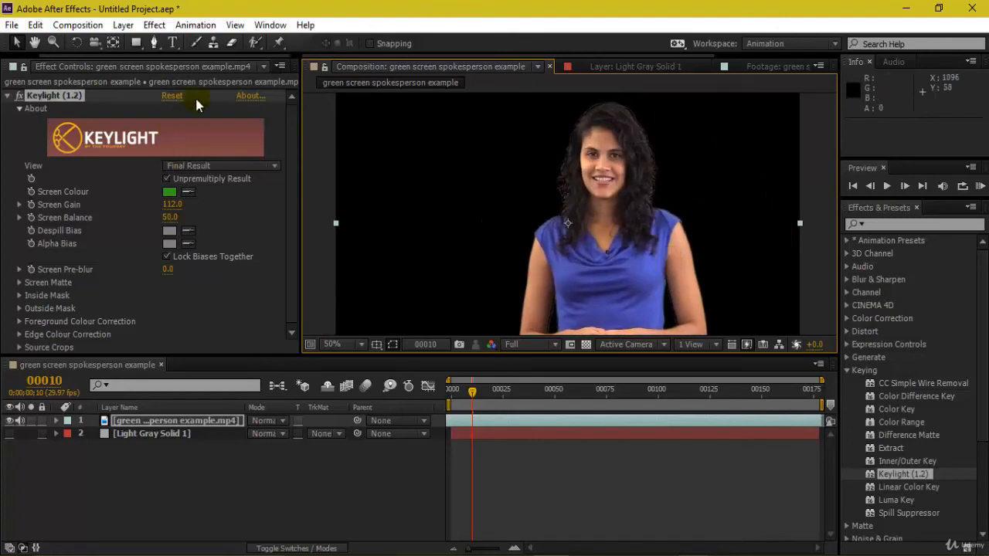
Step: Import the FREE HD Virtual Studio set with GREEN SCREEN clip and place it directly beneath the keyed spokesperson layer
{"action": "left_click", "coordinate": [21, 66]}
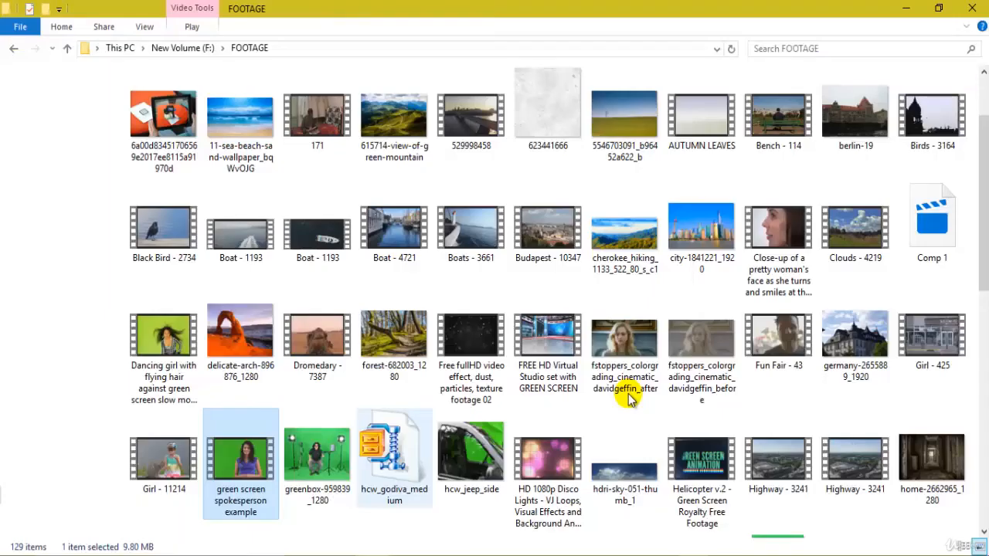
{"action": "left_click_drag", "start_coordinate": [547, 347], "coordinate": [105, 290]}
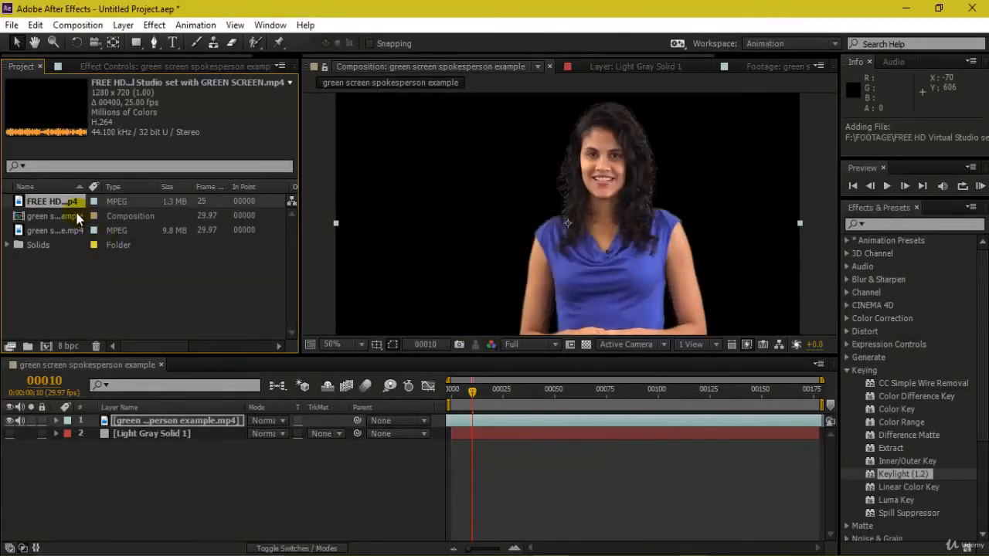
{"action": "left_click_drag", "start_coordinate": [61, 201], "coordinate": [158, 434]}
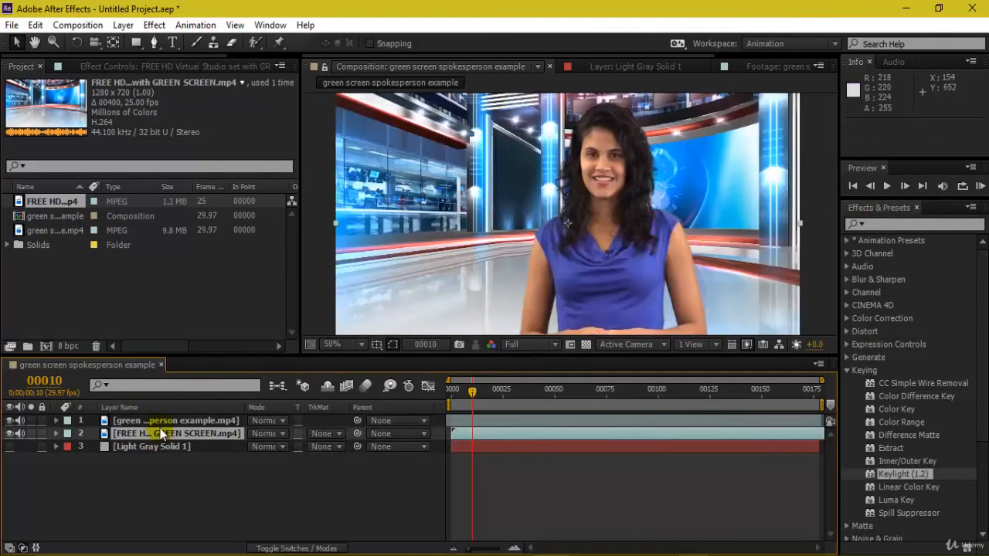
Step: Rename the virtual studio layer as BG and the keyed spokesperson layer as FG
{"action": "left_click", "coordinate": [603, 291]}
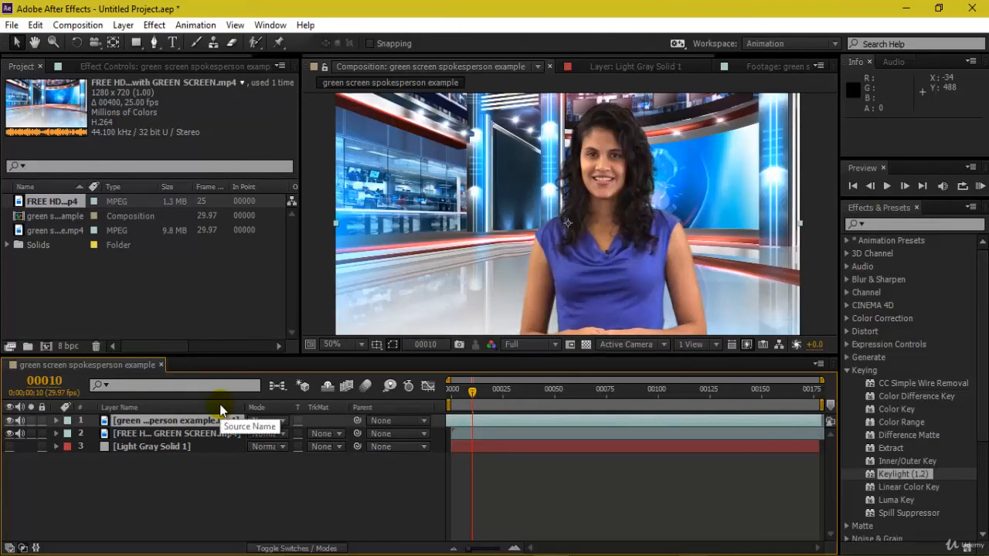
{"action": "key", "text": "p"}
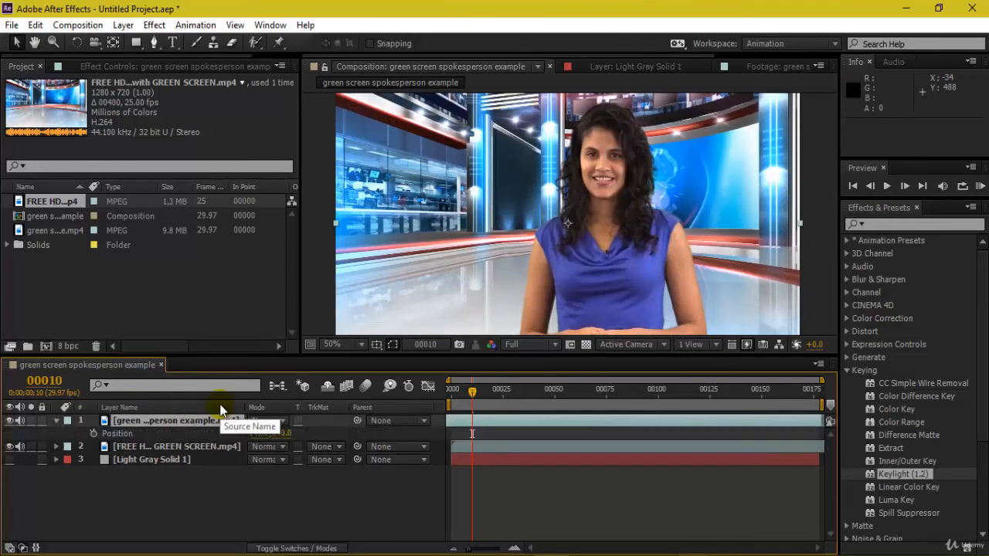
{"action": "left_click", "coordinate": [224, 446]}
{"action": "key", "text": "Return"}
{"action": "type", "text": "BG"}
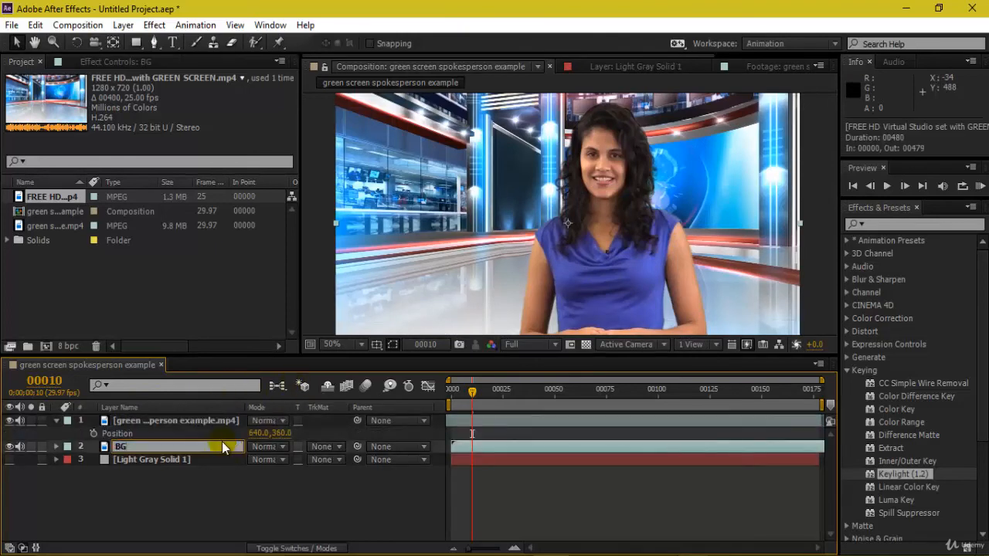
{"action": "key", "text": "Return"}
{"action": "left_click", "coordinate": [194, 421]}
{"action": "key", "text": "Return"}
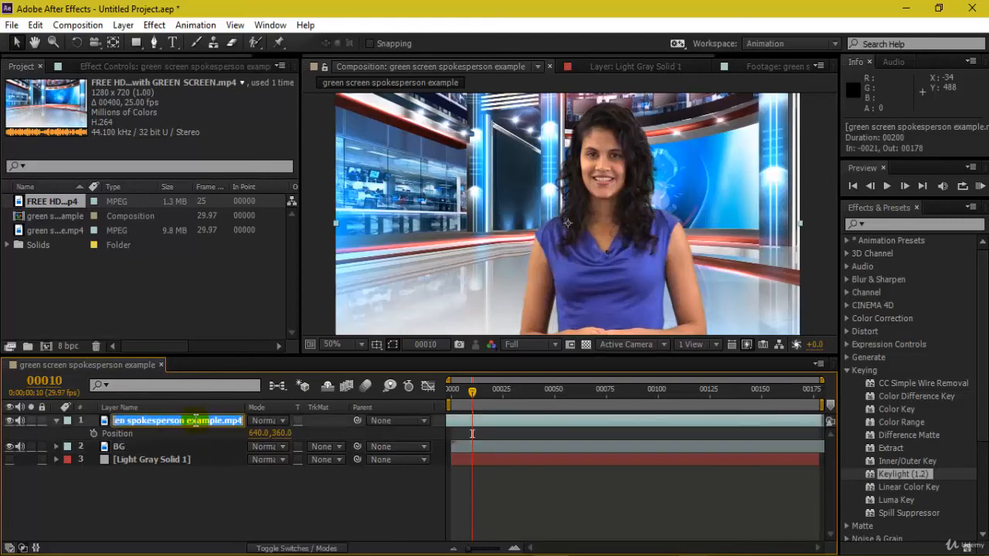
{"action": "type", "text": "FG"}
{"action": "key", "text": "Return"}
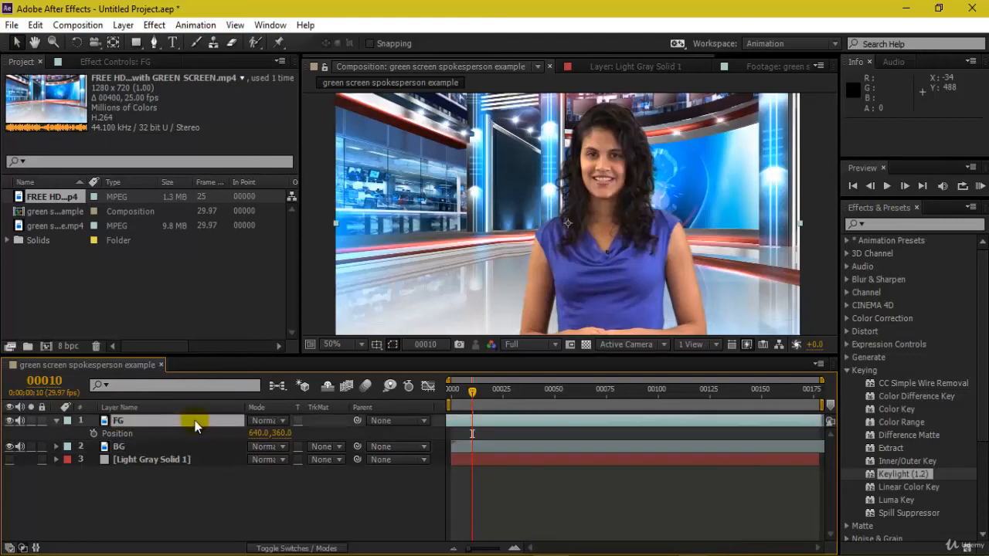
Step: Identify the FG layer by toggling its visibility, and move it horizontally to an X position of 253
{"action": "left_click", "coordinate": [9, 421]}
{"action": "left_click", "coordinate": [9, 421]}
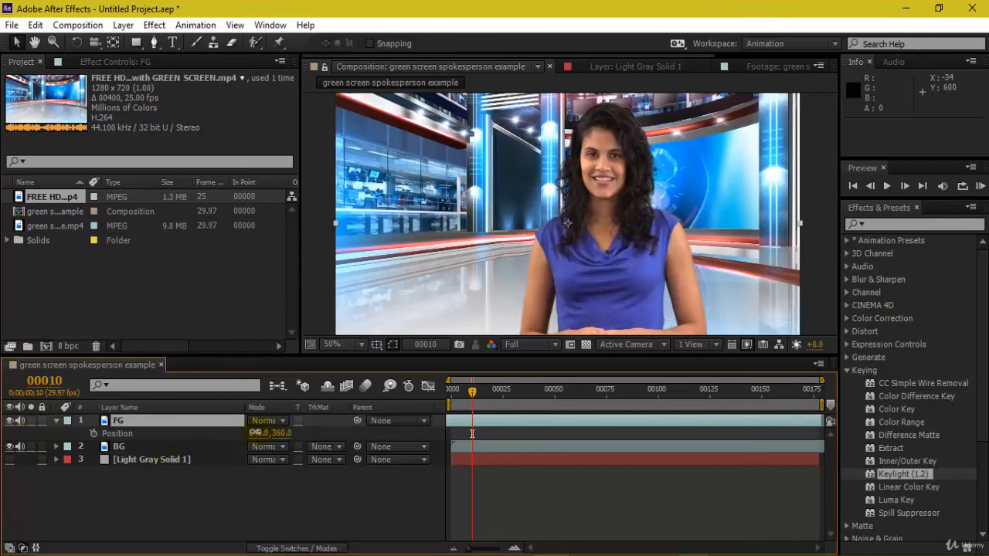
{"action": "left_click_drag", "start_coordinate": [255, 432], "coordinate": [80, 461]}
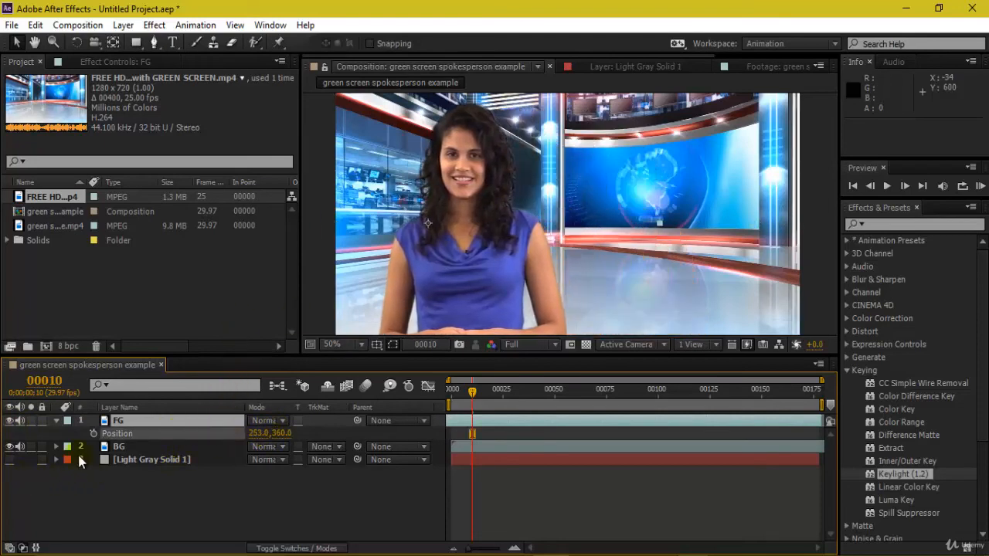
{"action": "scroll", "coordinate": [576, 267], "scroll_direction": "down", "scroll_amount": 2}
{"action": "scroll", "coordinate": [576, 267], "scroll_direction": "up", "scroll_amount": 2}
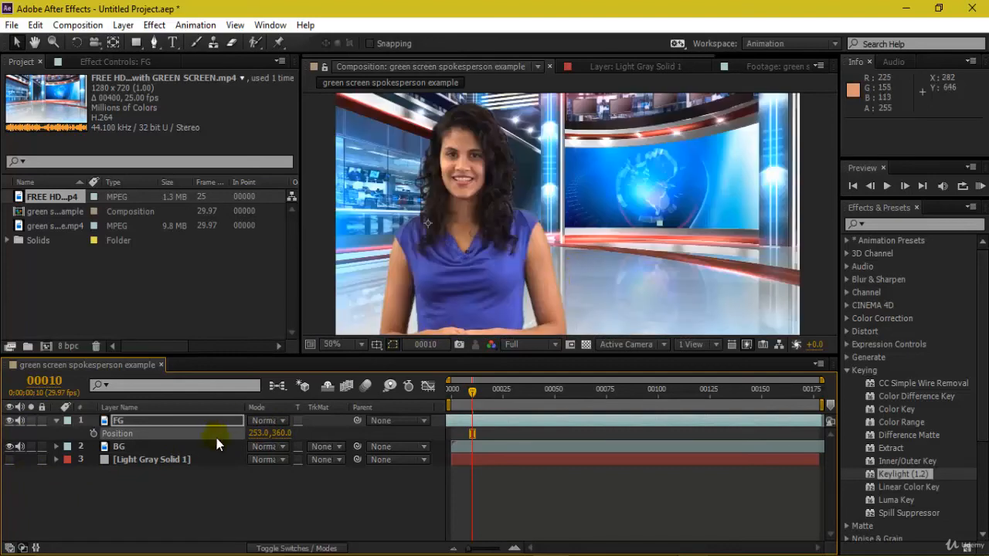
Step: Scale the FG layer to 84% and lower it to a Y position of 426
{"action": "key", "text": "s"}
{"action": "left_click_drag", "start_coordinate": [272, 433], "coordinate": [262, 434]}
{"action": "left_click_drag", "start_coordinate": [511, 276], "coordinate": [522, 240]}
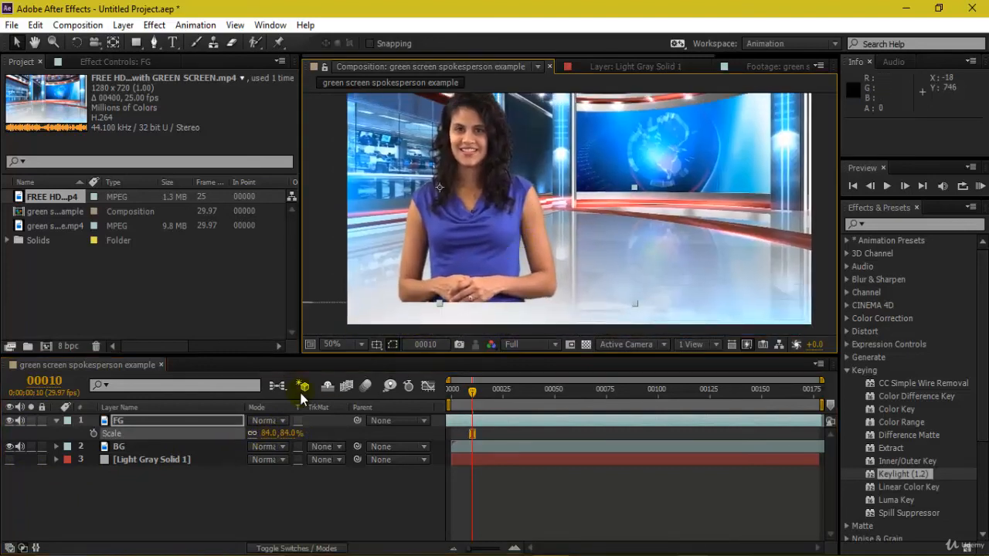
{"action": "key", "text": "p"}
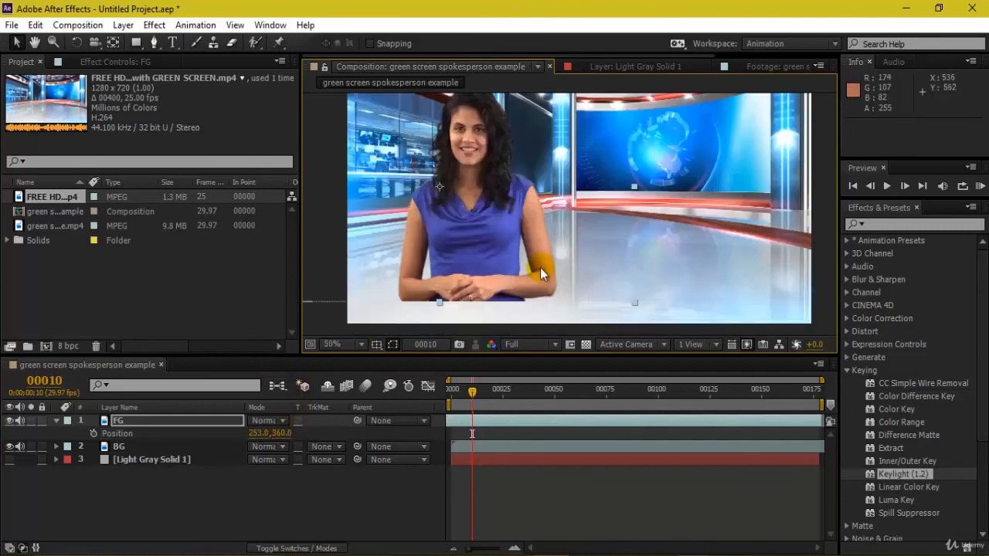
{"action": "left_click_drag", "start_coordinate": [282, 434], "coordinate": [328, 438]}
{"action": "scroll", "coordinate": [671, 231], "scroll_direction": "down", "scroll_amount": 2}
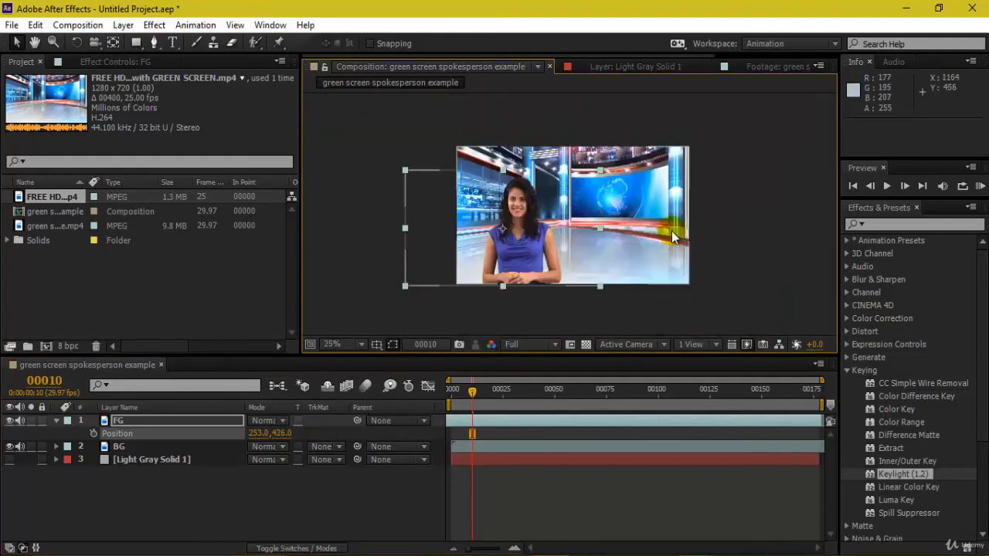
Step: Set the FG layer's scale to 90%
{"action": "left_click", "coordinate": [152, 421]}
{"action": "key", "text": "s"}
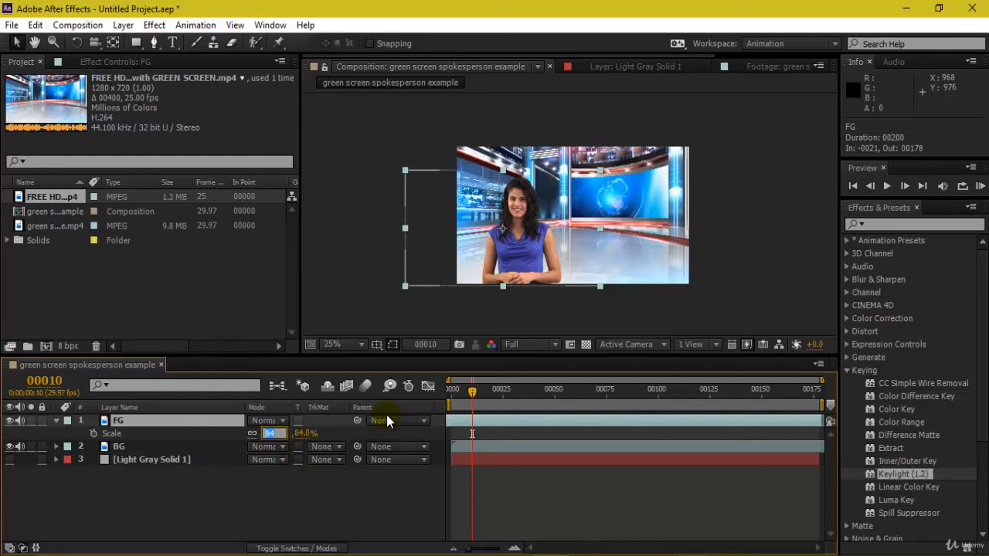
{"action": "type", "text": "90"}
{"action": "key", "text": "Return"}
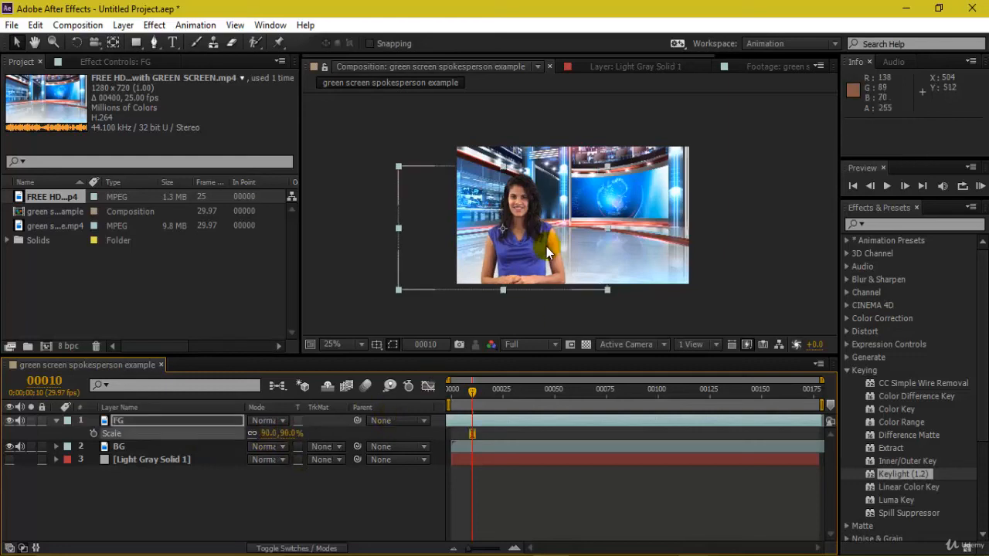
Step: Nudge the FG layer up to a Y position of 396 so its lower edge meets the frame's lower edge
{"action": "scroll", "coordinate": [539, 247], "scroll_direction": "up", "scroll_amount": 1}
{"action": "key", "text": "Up"}
{"action": "key", "text": "Up"}
{"action": "key", "text": "Up"}
{"action": "key", "text": "Up"}
{"action": "key", "text": "Up"}
{"action": "key", "text": "Up"}
{"action": "key", "text": "Up"}
{"action": "key", "text": "Up"}
{"action": "key", "text": "Up"}
{"action": "key", "text": "Up"}
{"action": "key", "text": "Up"}
{"action": "key", "text": "Up"}
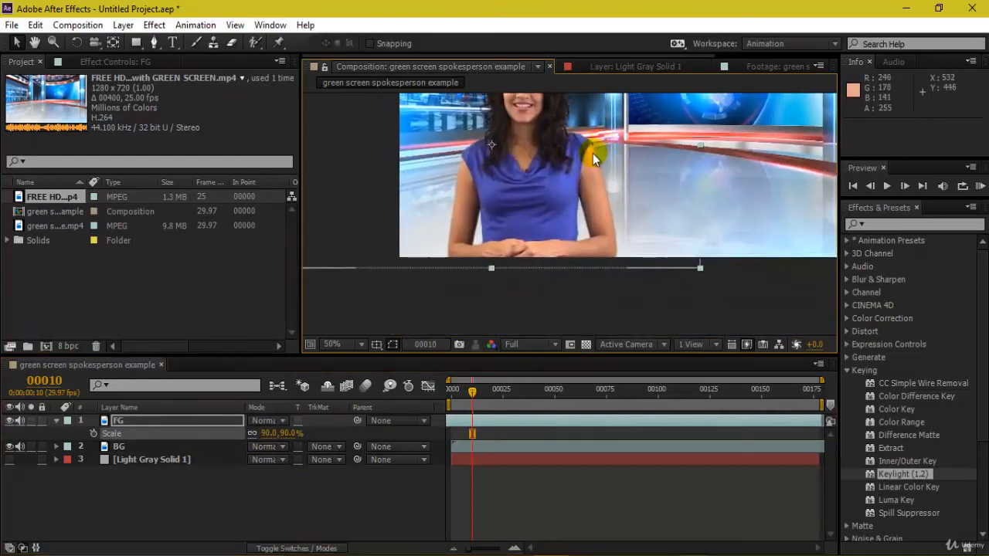
{"action": "key", "text": "Up"}
{"action": "key", "text": "Up"}
{"action": "key", "text": "Up"}
{"action": "key", "text": "Up"}
{"action": "key", "text": "Up"}
{"action": "key", "text": "Up"}
{"action": "key", "text": "Up"}
{"action": "key", "text": "Up"}
{"action": "key", "text": "Up"}
{"action": "key", "text": "Up"}
{"action": "key", "text": "Up"}
{"action": "key", "text": "Up"}
{"action": "key", "text": "Up"}
{"action": "key", "text": "Up"}
{"action": "key", "text": "Up"}
{"action": "key", "text": "Up"}
{"action": "key", "text": "Up"}
{"action": "key", "text": "Up"}
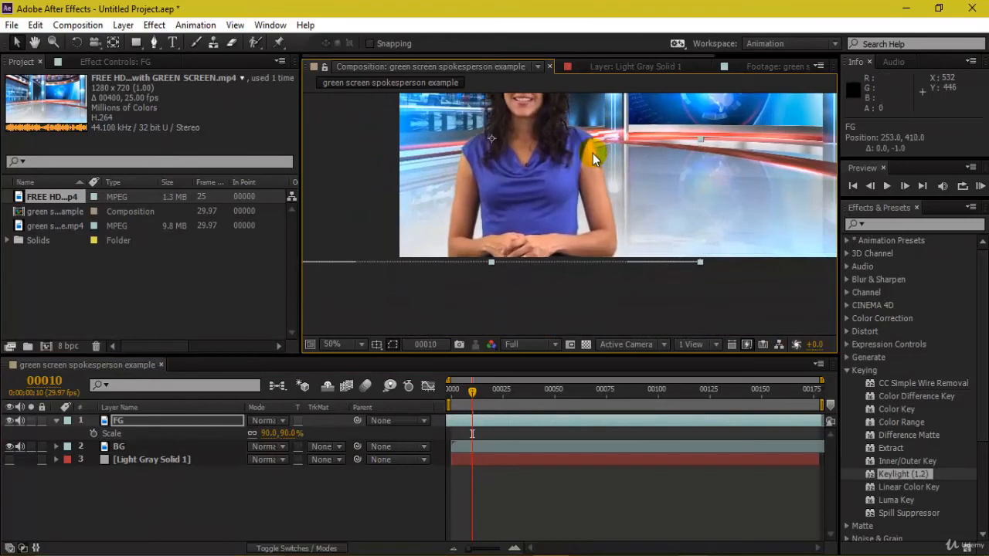
{"action": "key", "text": "Down"}
{"action": "key", "text": "Down"}
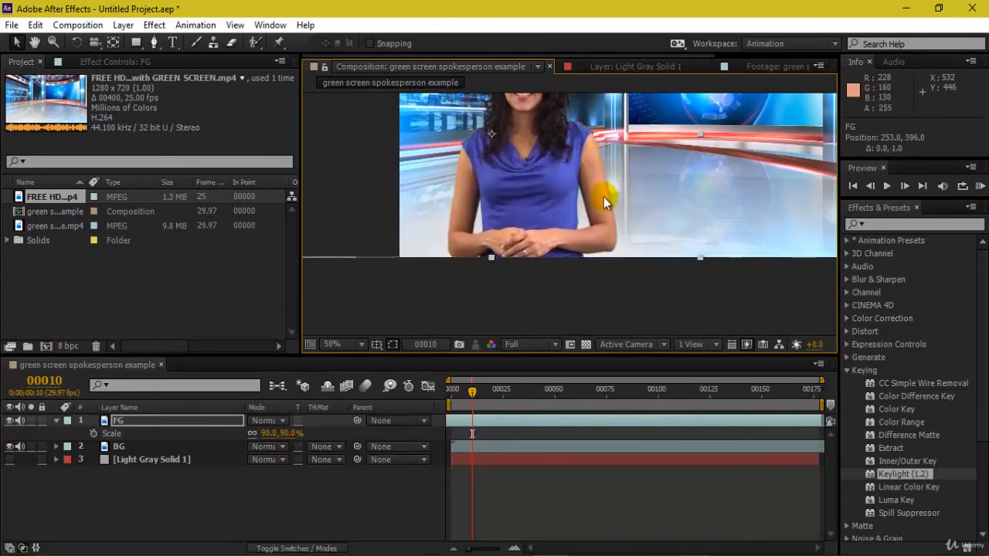
{"action": "left_click_drag", "start_coordinate": [637, 212], "coordinate": [644, 276]}
{"action": "scroll", "coordinate": [685, 258], "scroll_direction": "down", "scroll_amount": 2}
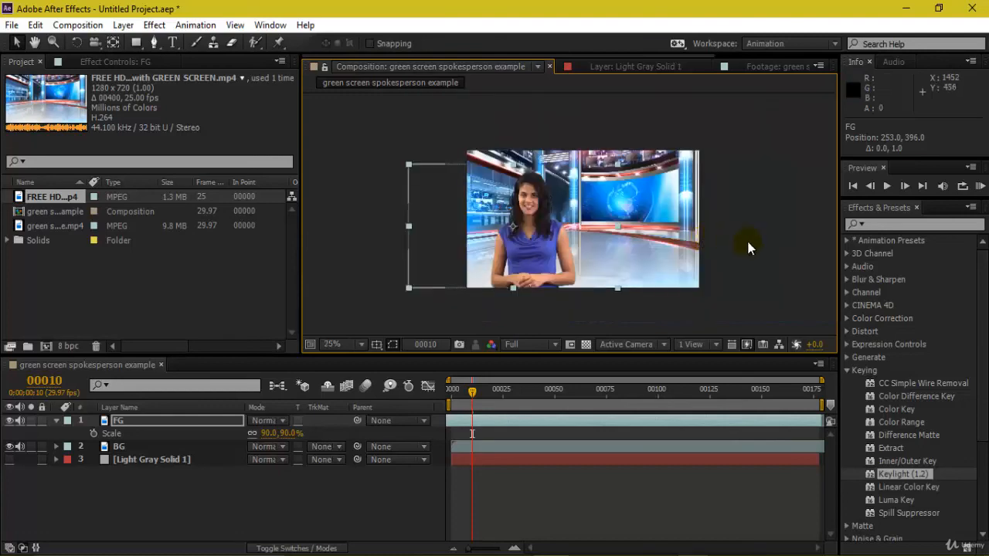
Step: Deselect FG, maximize the composition viewer with Fit up to 100%, and preview the spokesperson against the virtual studio
{"action": "left_click", "coordinate": [746, 239]}
{"action": "scroll", "coordinate": [743, 231], "scroll_direction": "up", "scroll_amount": 2}
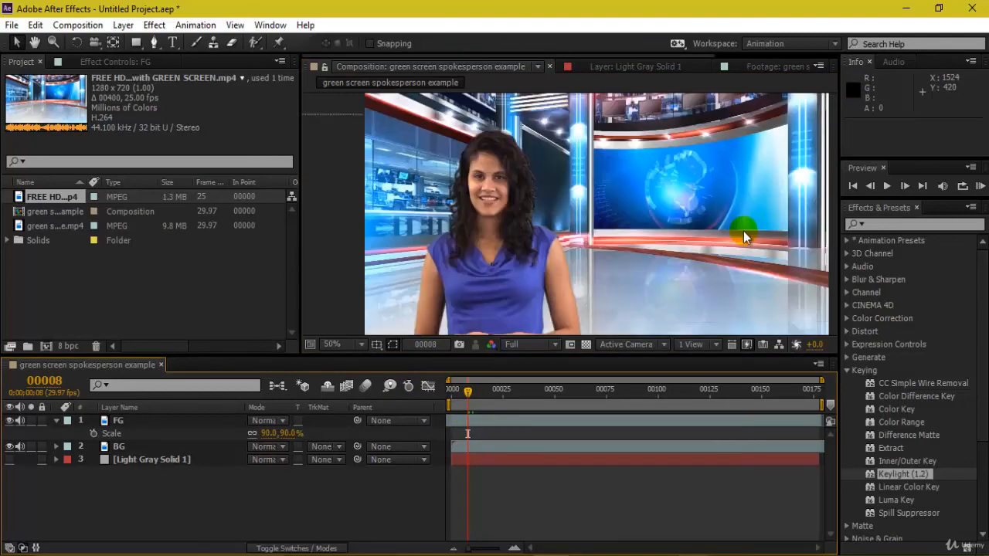
{"action": "left_click_drag", "start_coordinate": [722, 195], "coordinate": [683, 225]}
{"action": "key", "text": "grave"}
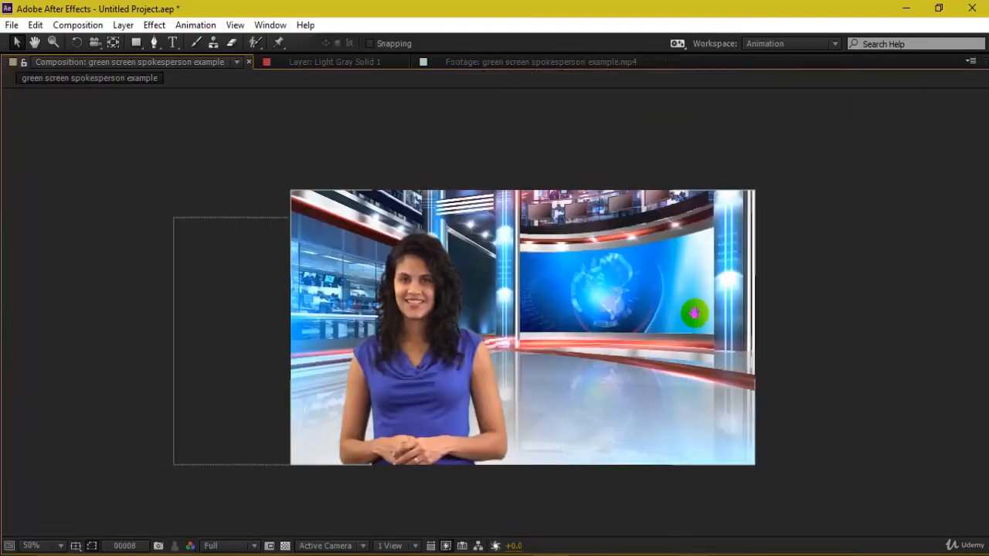
{"action": "scroll", "coordinate": [695, 311], "scroll_direction": "up", "scroll_amount": 1}
{"action": "left_click", "coordinate": [62, 545]}
{"action": "left_click", "coordinate": [91, 287]}
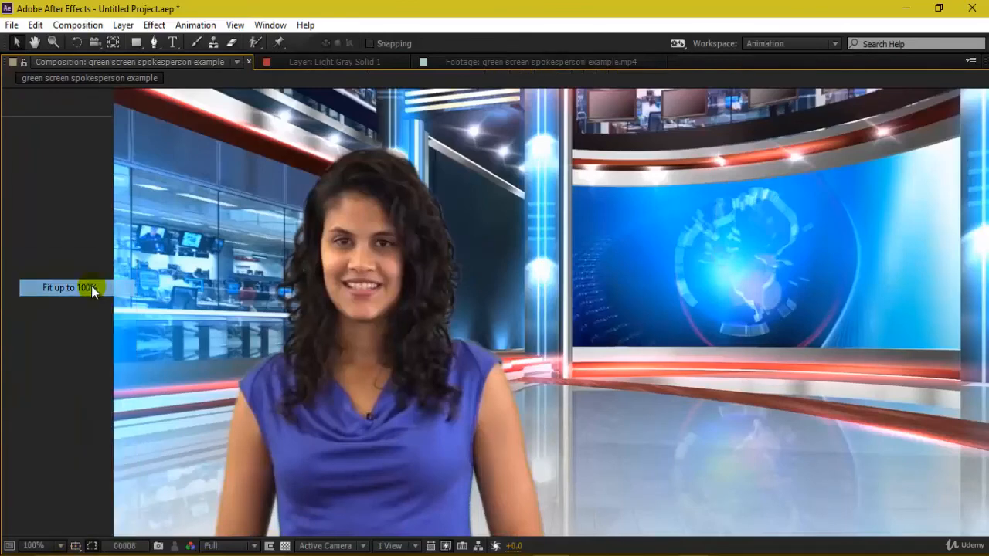
{"action": "key", "text": "space"}
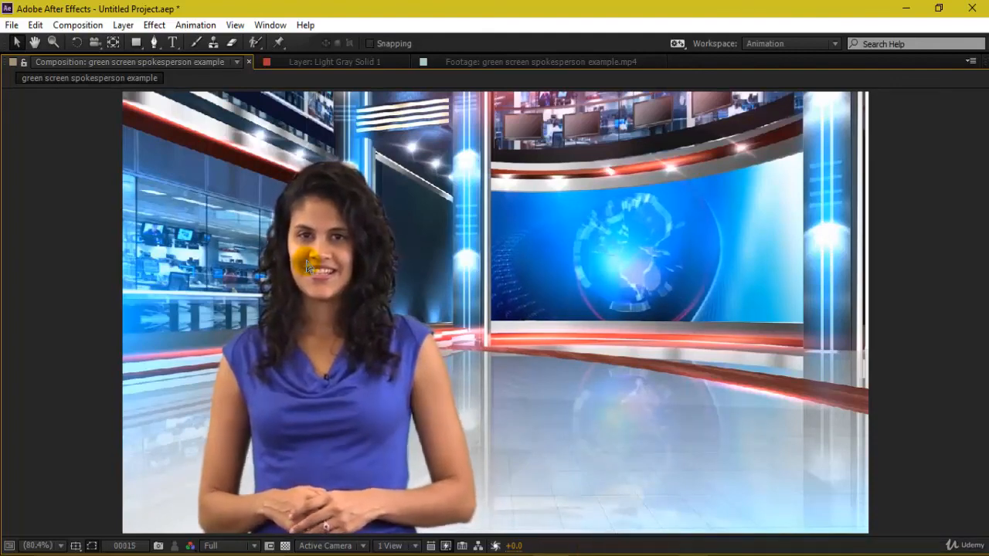
Step: Play back the composite in the normal and maximized viewer to examine the key while the spokesperson moves
{"action": "key", "text": "grave"}
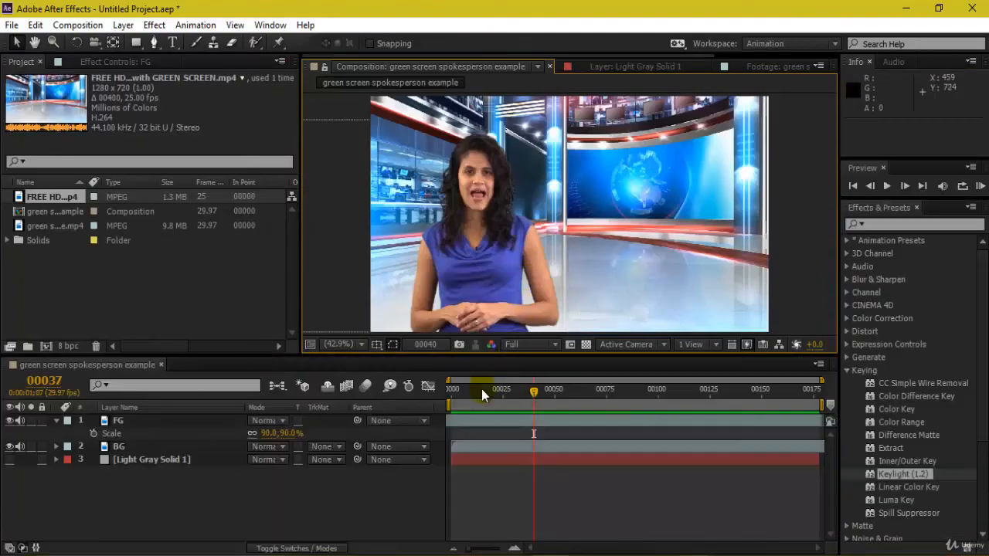
{"action": "key", "text": "grave"}
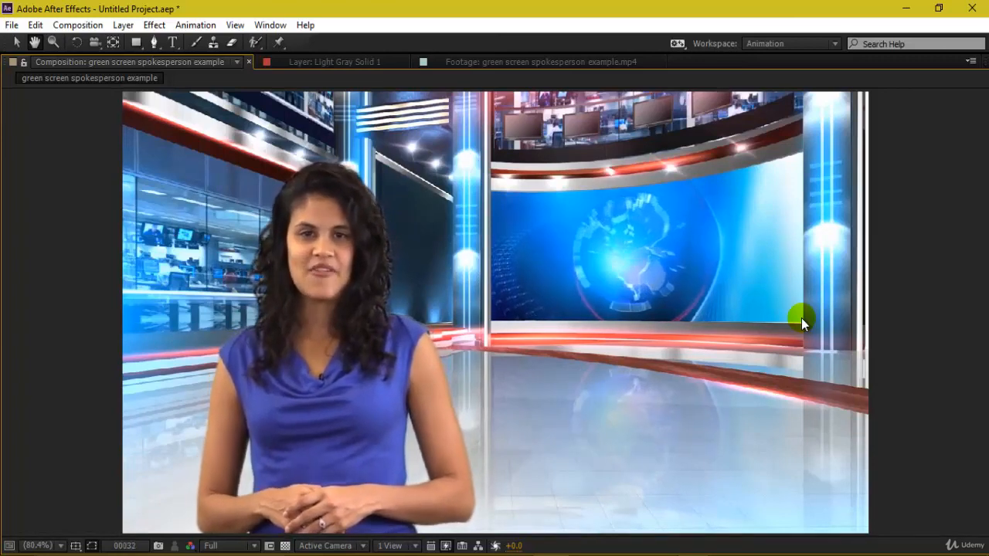
{"action": "key", "text": "space"}
{"action": "key", "text": "grave"}
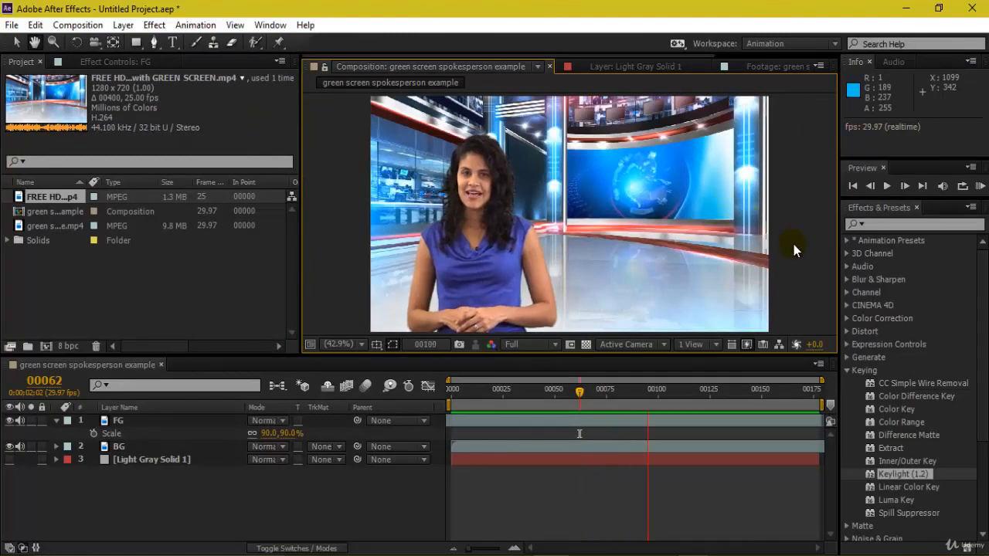
{"action": "key", "text": "space"}
{"action": "key", "text": "grave"}
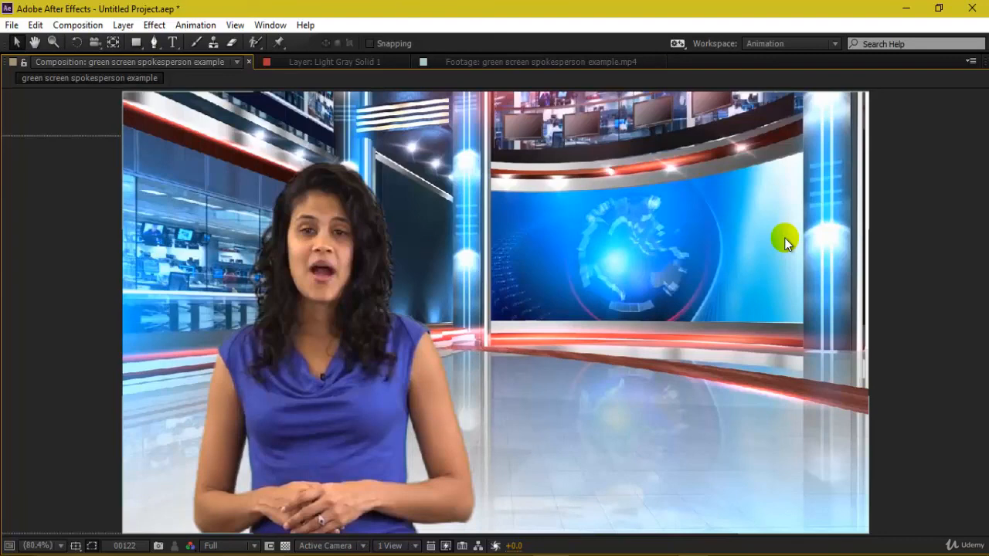
{"action": "key", "text": "space"}
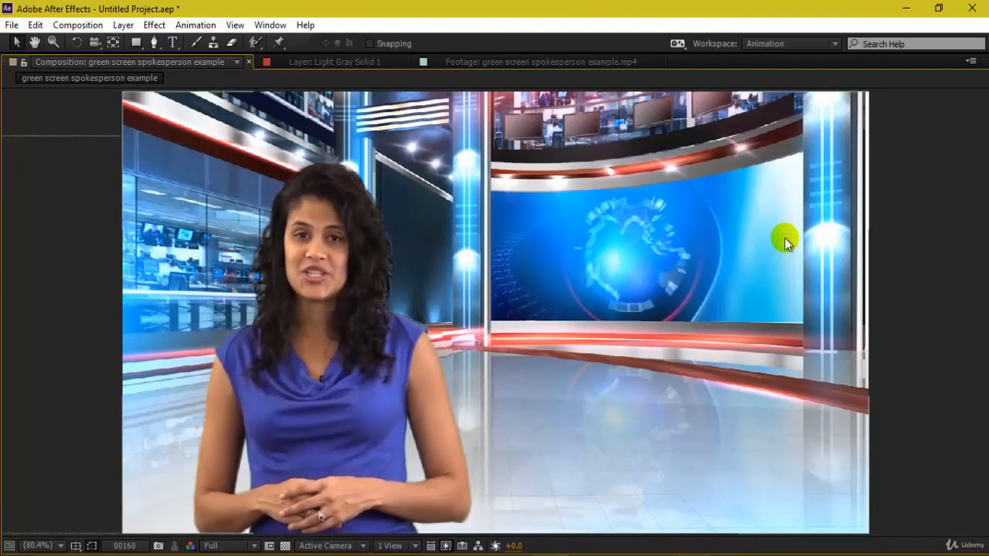
{"action": "key", "text": "ctrl+s"}
{"action": "key", "text": "Escape"}
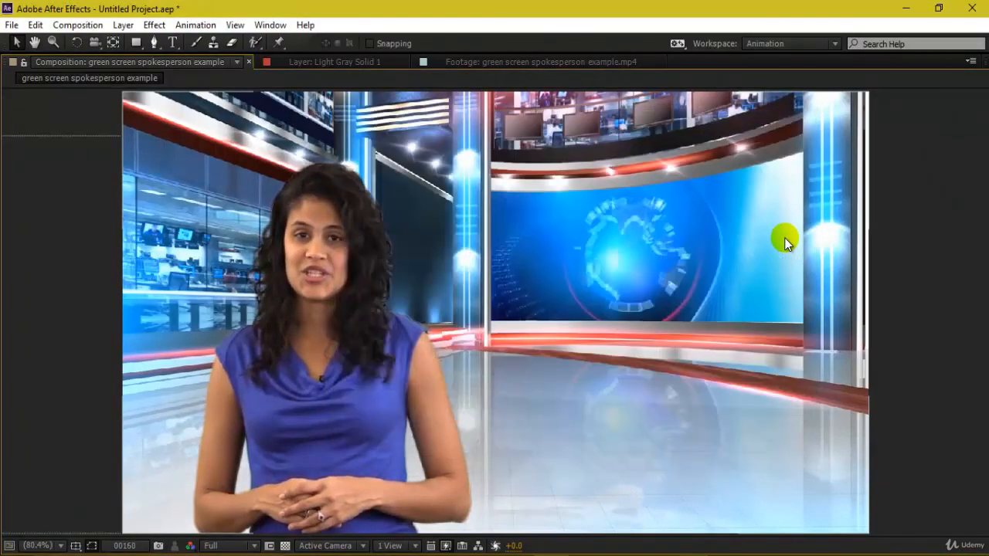